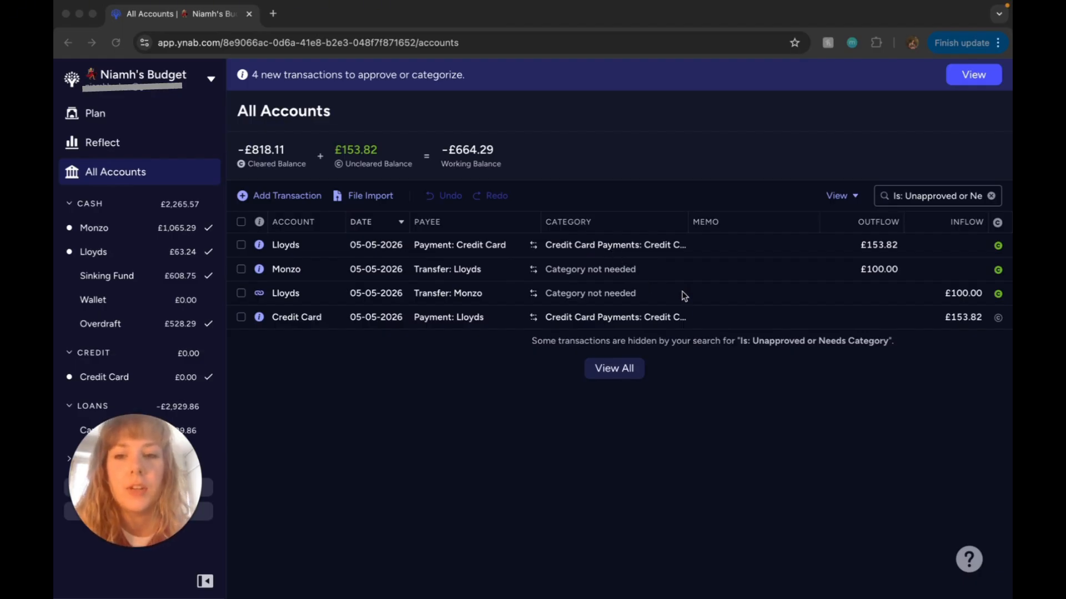
Step: Clear and approve the £153.82 credit card payment, and approve both sides of the £100.00 transfer between Monzo and Lloyds
left_click(999, 320)
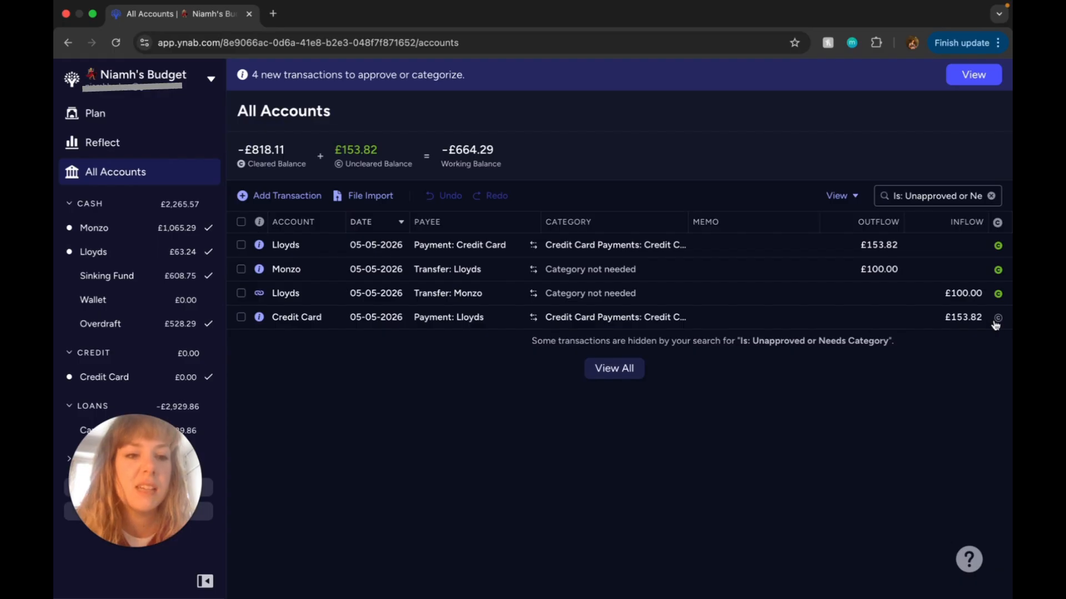
left_click(999, 319)
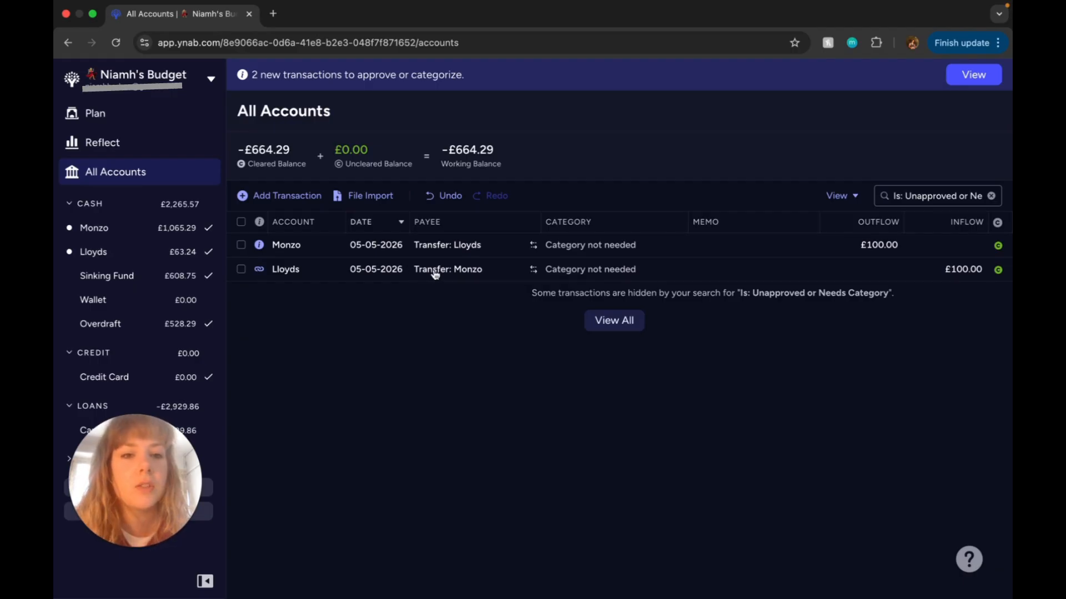
left_click(241, 267)
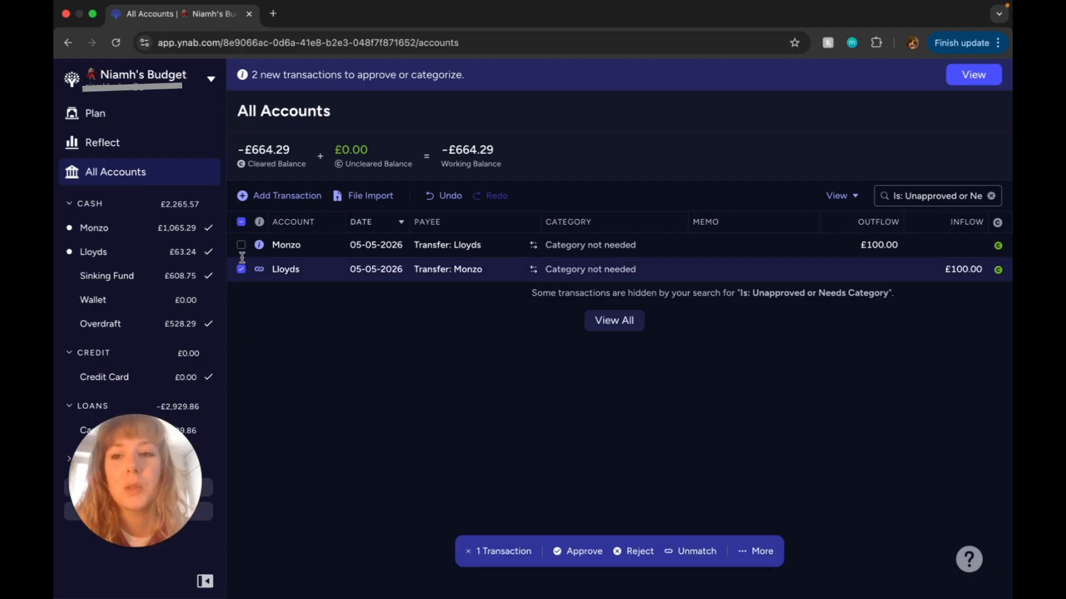
left_click(242, 245)
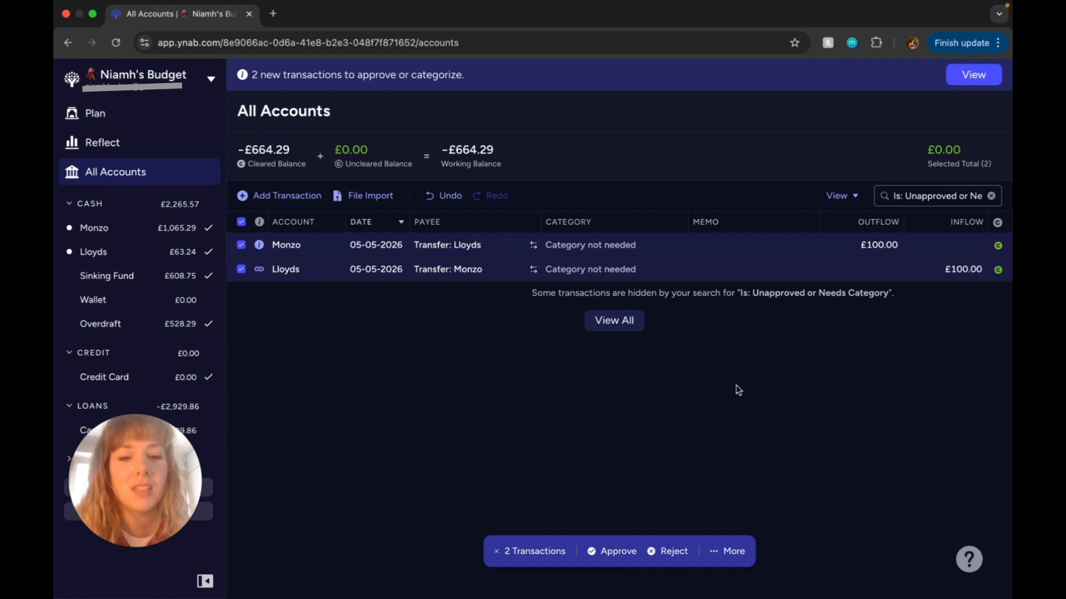
left_click(618, 551)
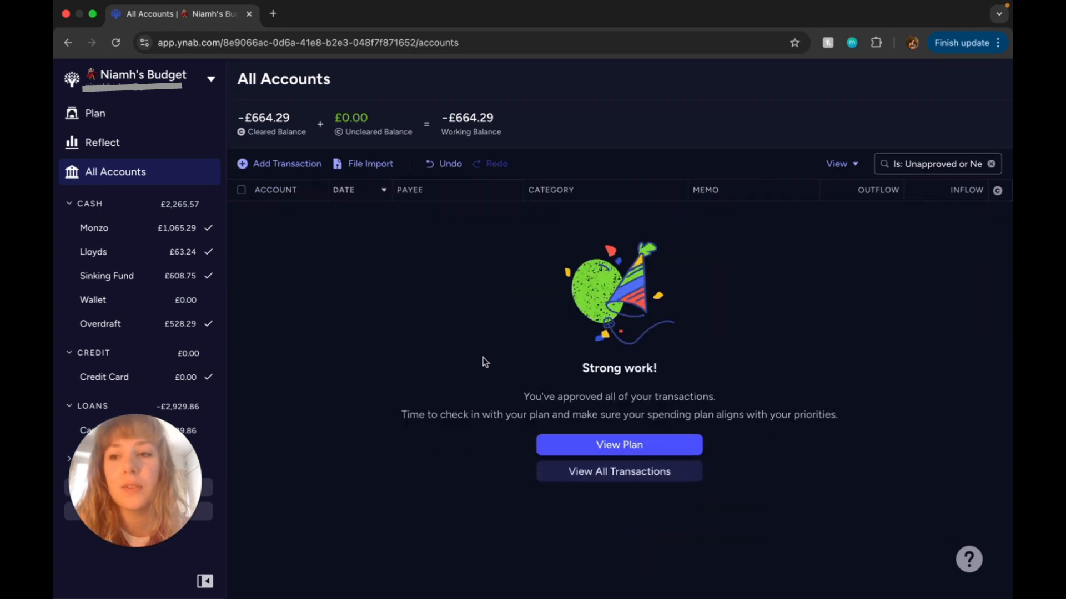
Step: Open the May 2026 plan and review the funding of the Utilities and Subscriptions categories, expanding the Subscriptions group
mouse_move(130, 482)
left_mouse_down()
mouse_move(306, 478)
mouse_move(141, 478)
left_mouse_up()
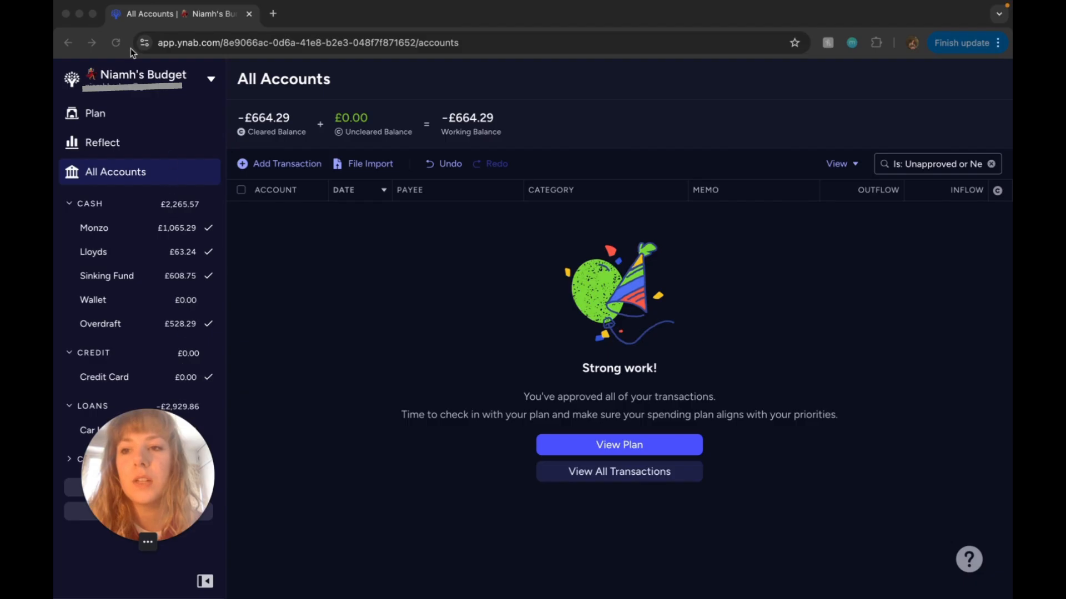
left_click(162, 117)
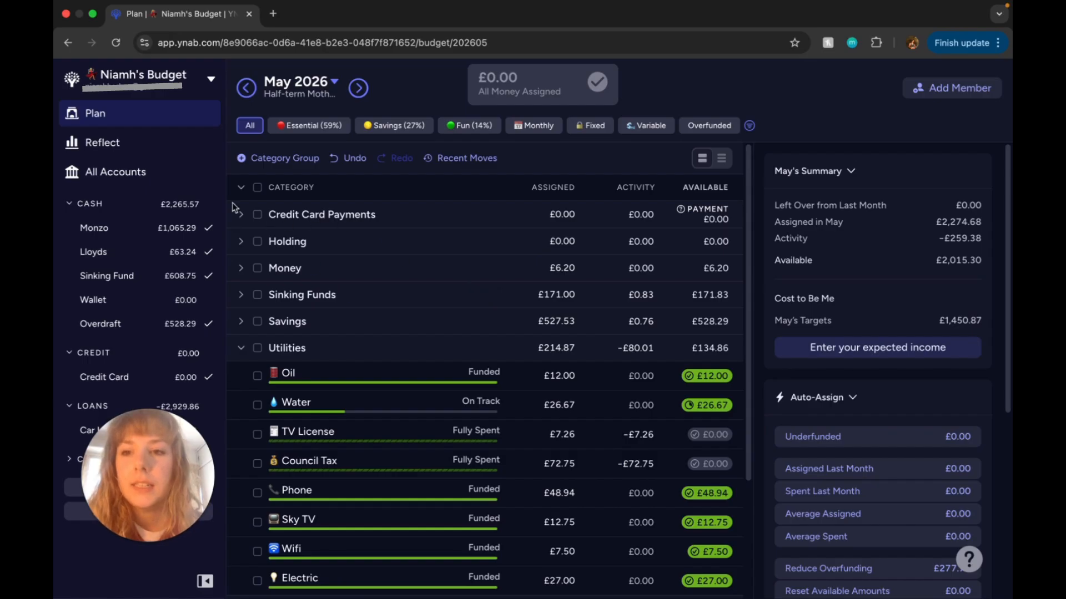
scroll(495, 349, "down", 3)
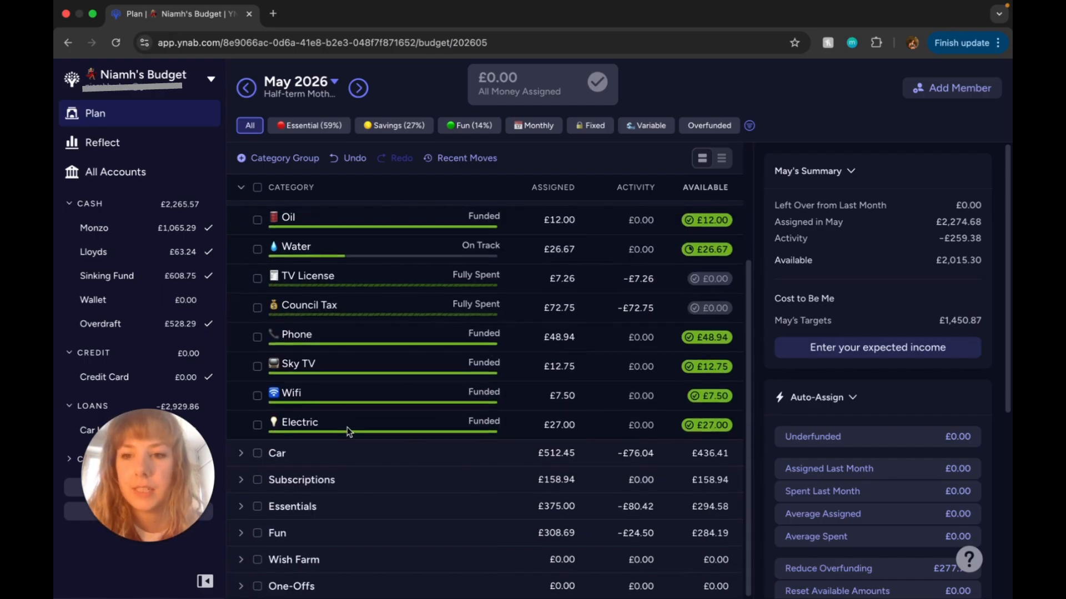
scroll(344, 444, "up", 1)
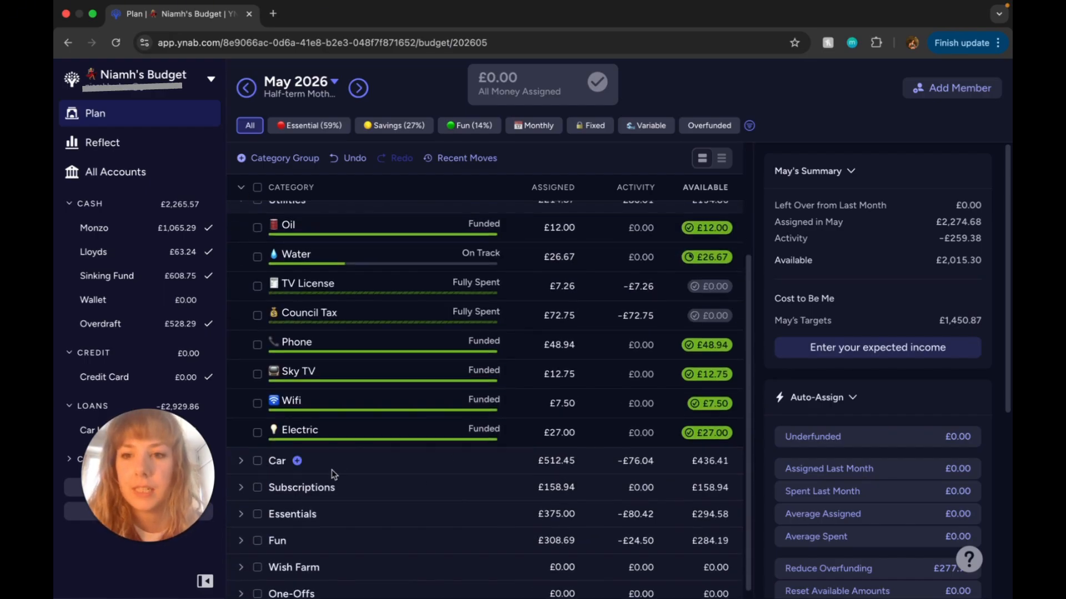
left_click(242, 488)
scroll(499, 433, "down", 2)
scroll(520, 424, "down", 3)
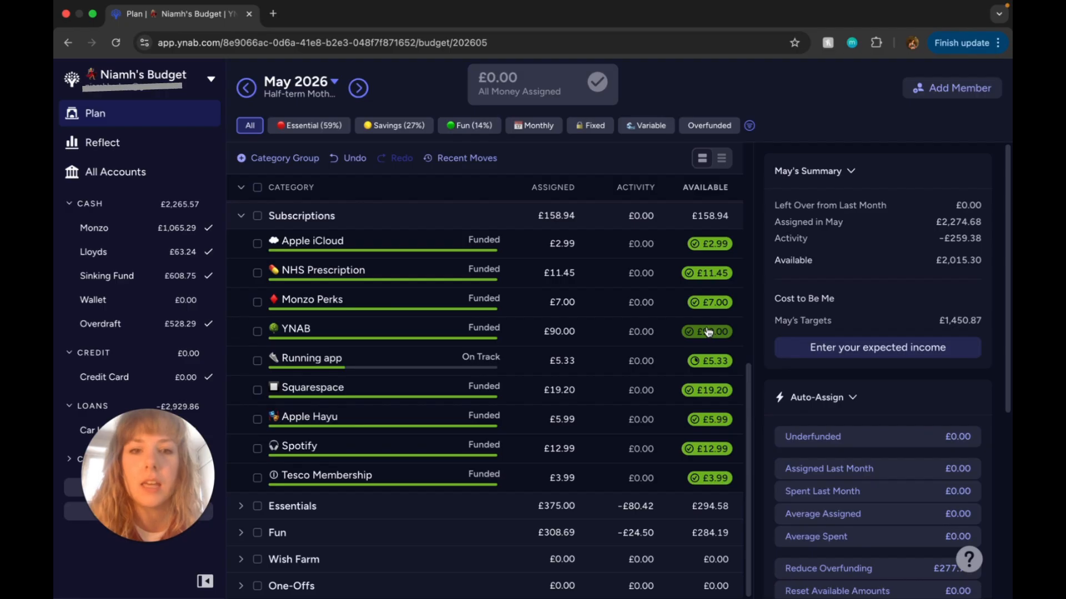
mouse_move(707, 332)
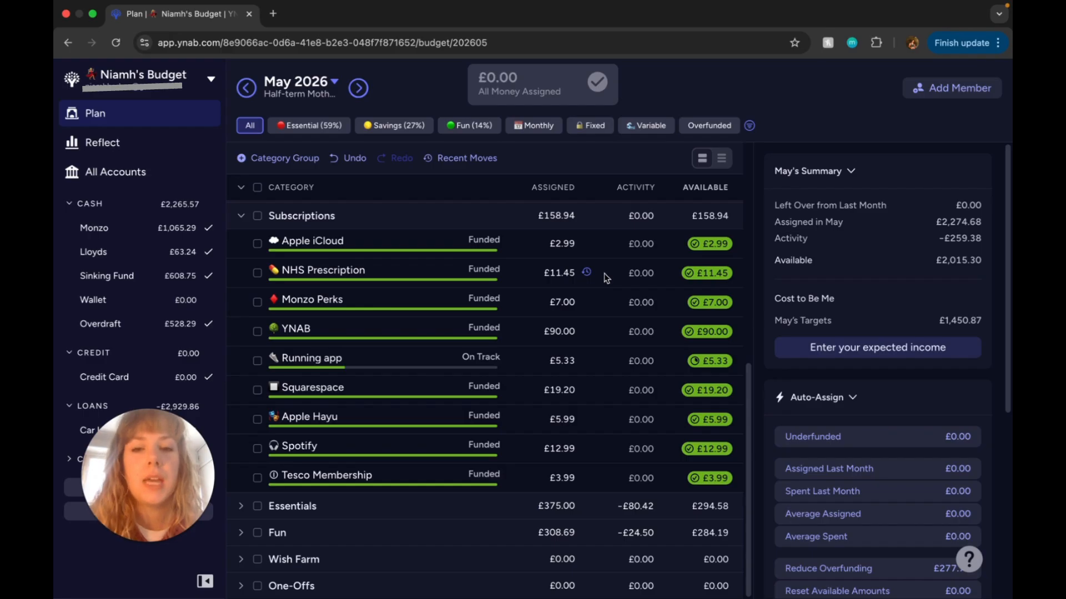
Step: Move £11.45 from the NHS Prescription category to Ready to Assign
left_click(708, 278)
left_click(697, 384)
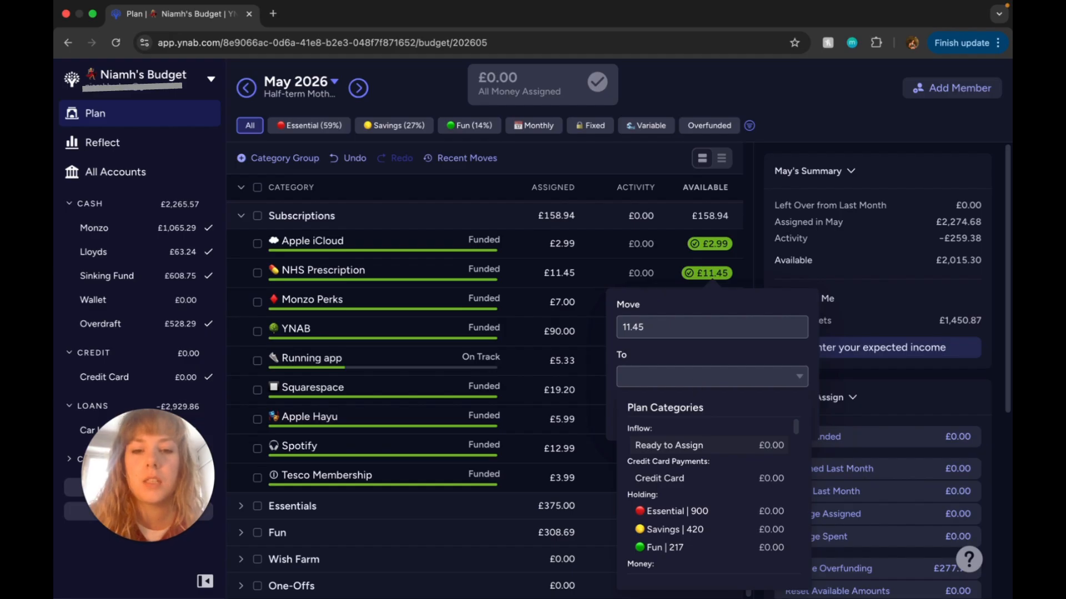
left_click(717, 446)
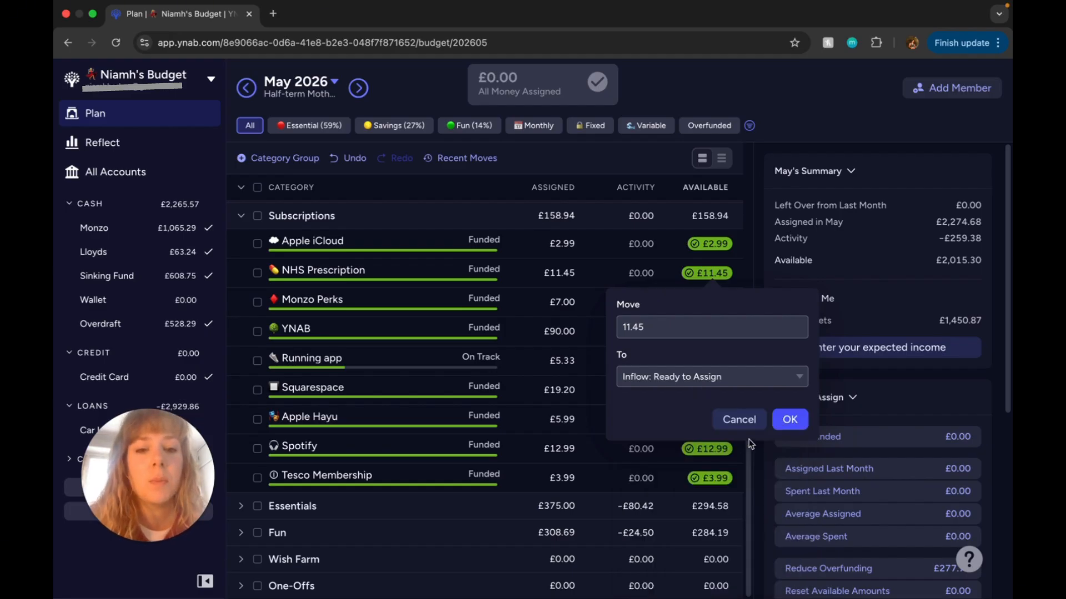
left_click(789, 429)
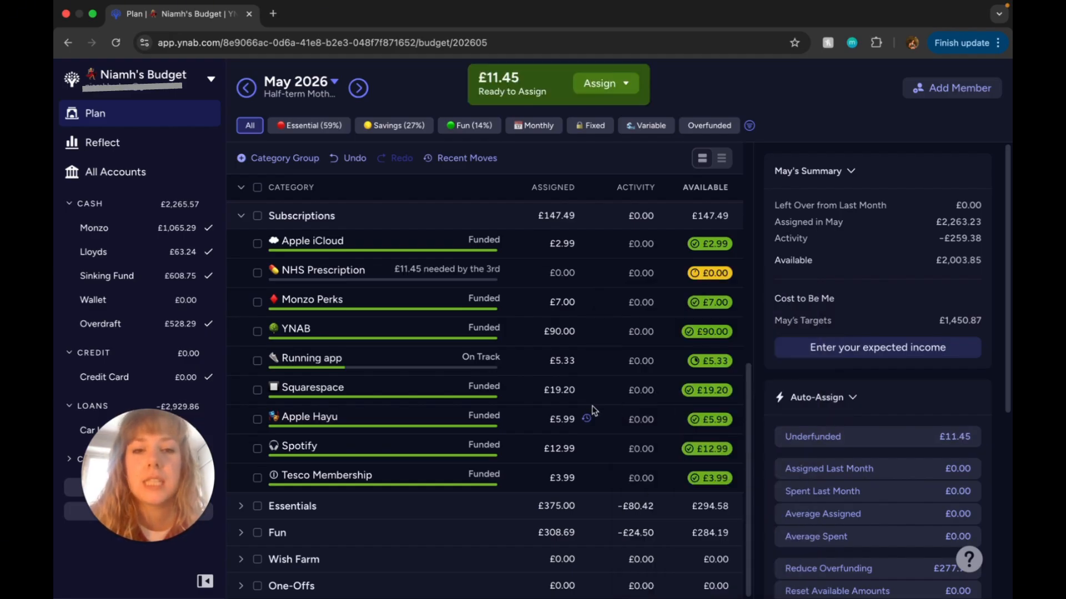
Step: Snooze the NHS Prescription target for this month and deselect the category
left_click(600, 279)
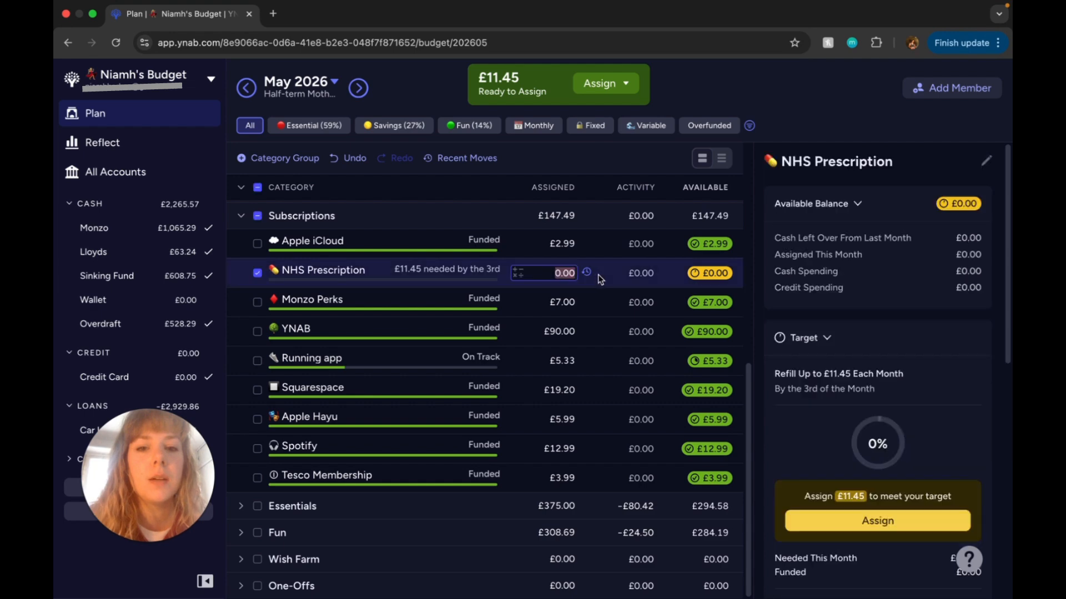
scroll(798, 332, "down", 6)
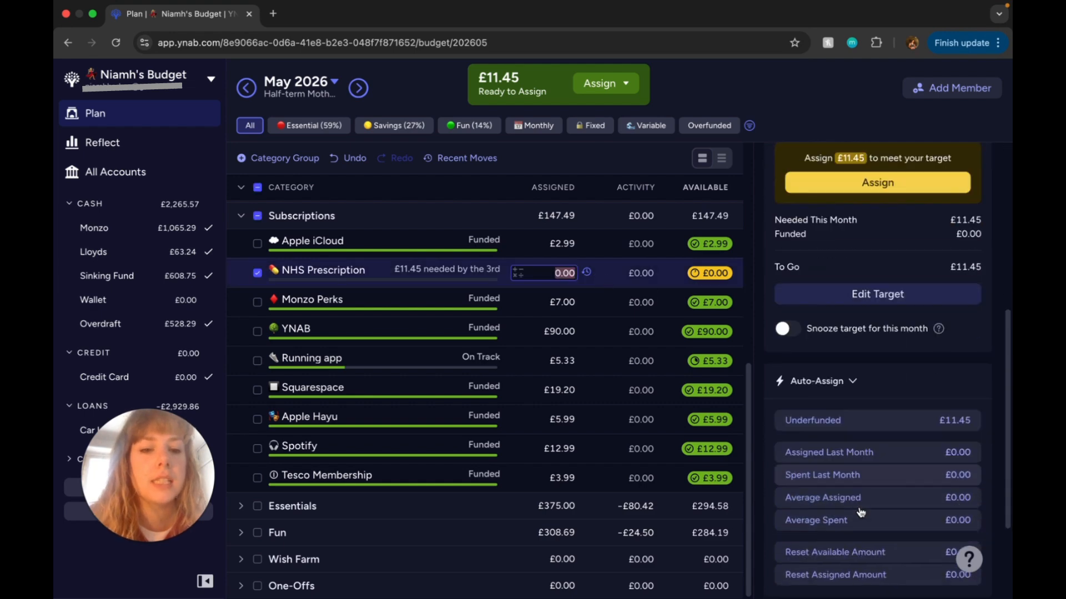
left_click(792, 320)
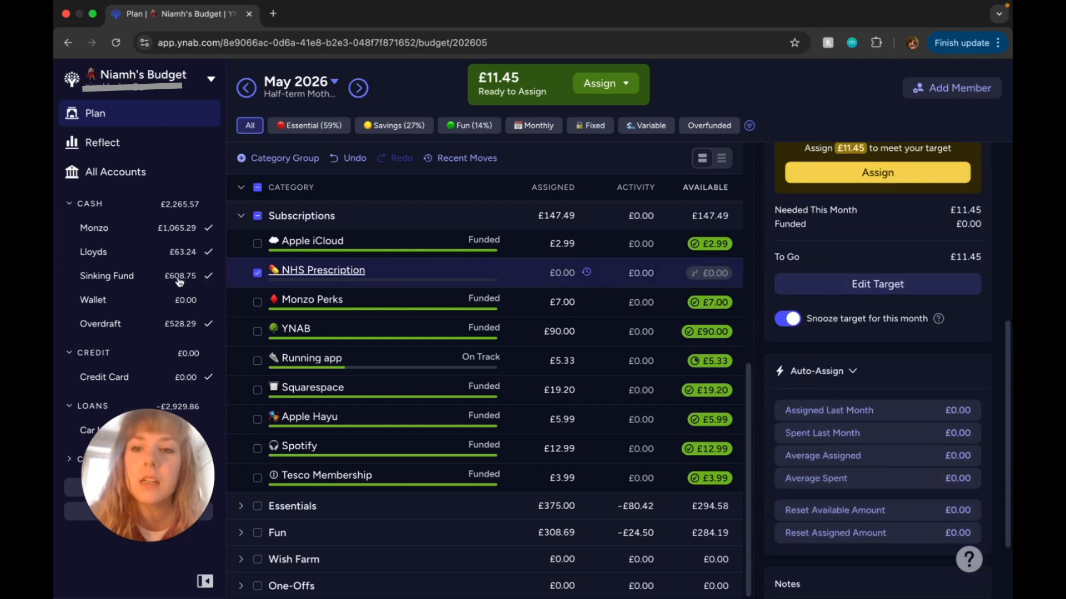
left_click(257, 272)
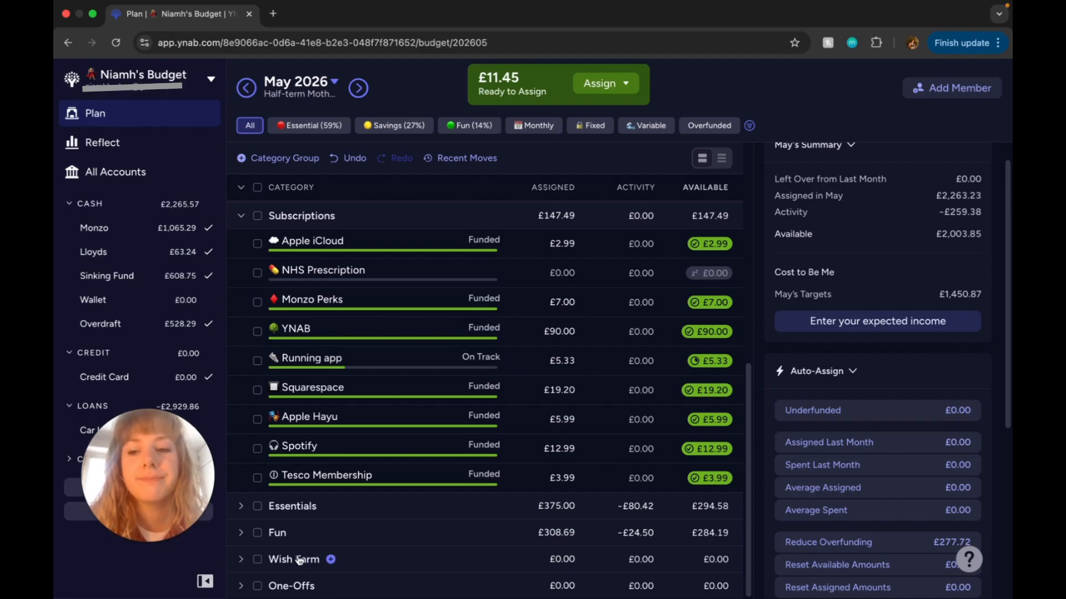
Step: Expand the Fun group and add £11.45 to the amount assigned to the Hair category
left_click(242, 534)
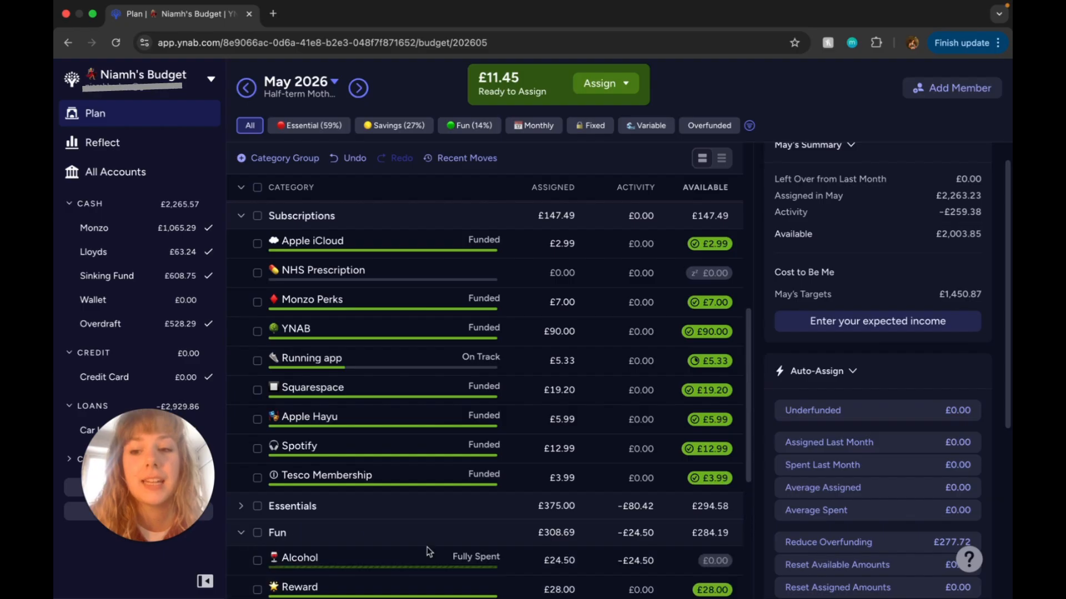
scroll(429, 551, "down", 5)
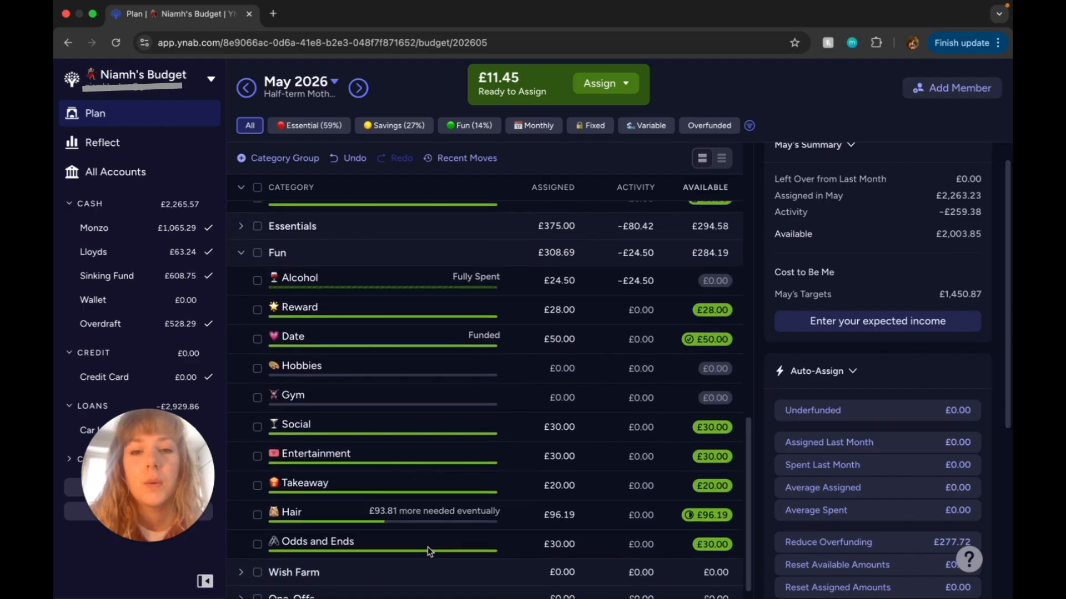
scroll(429, 552, "down", 1)
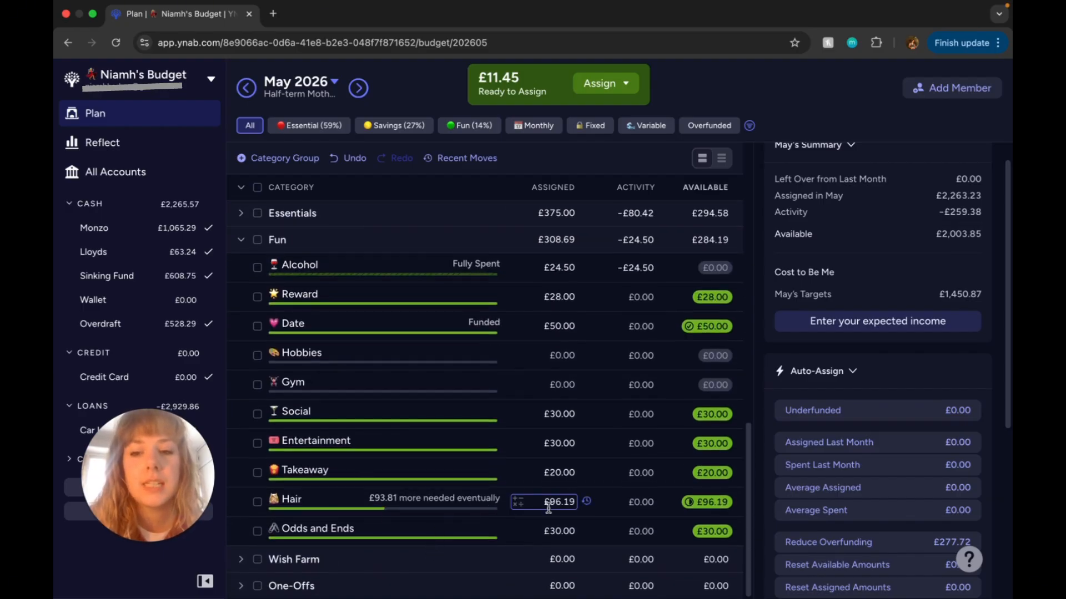
left_click(575, 503)
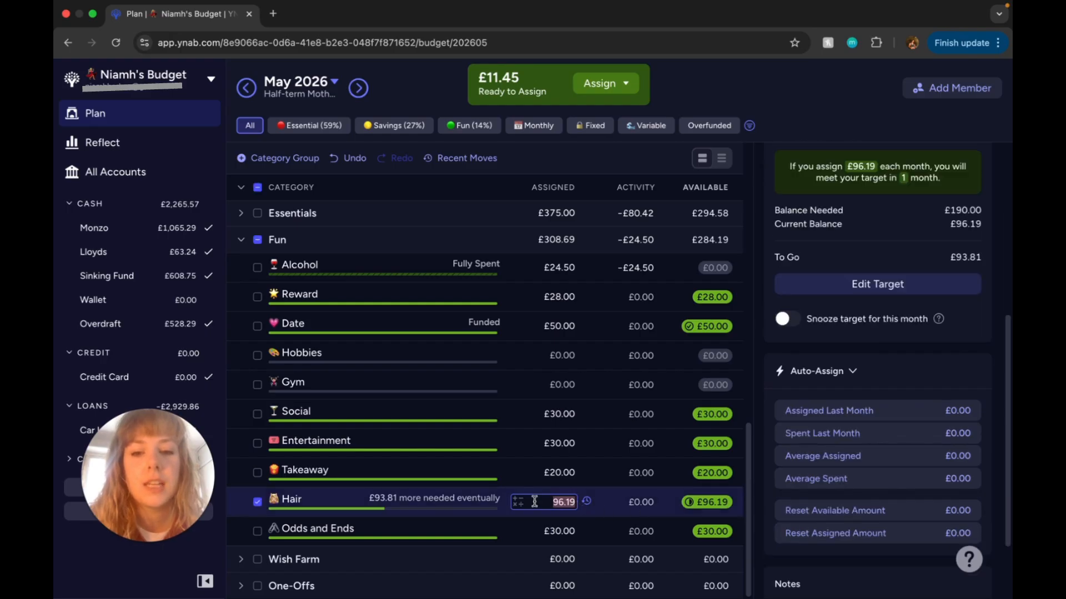
left_click(517, 502)
left_click(506, 541)
type("11")
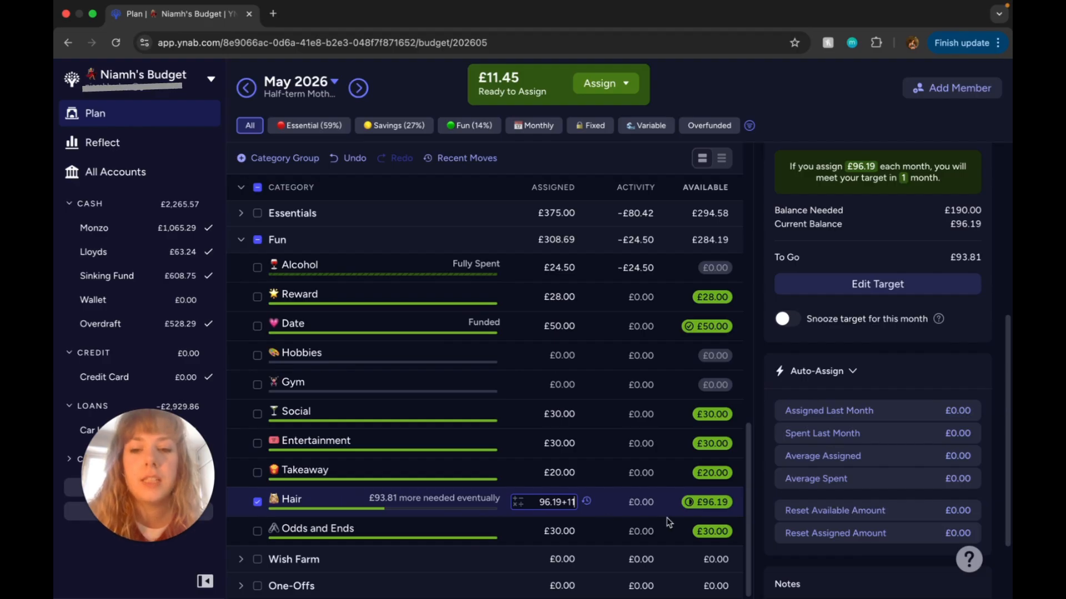
type(".45")
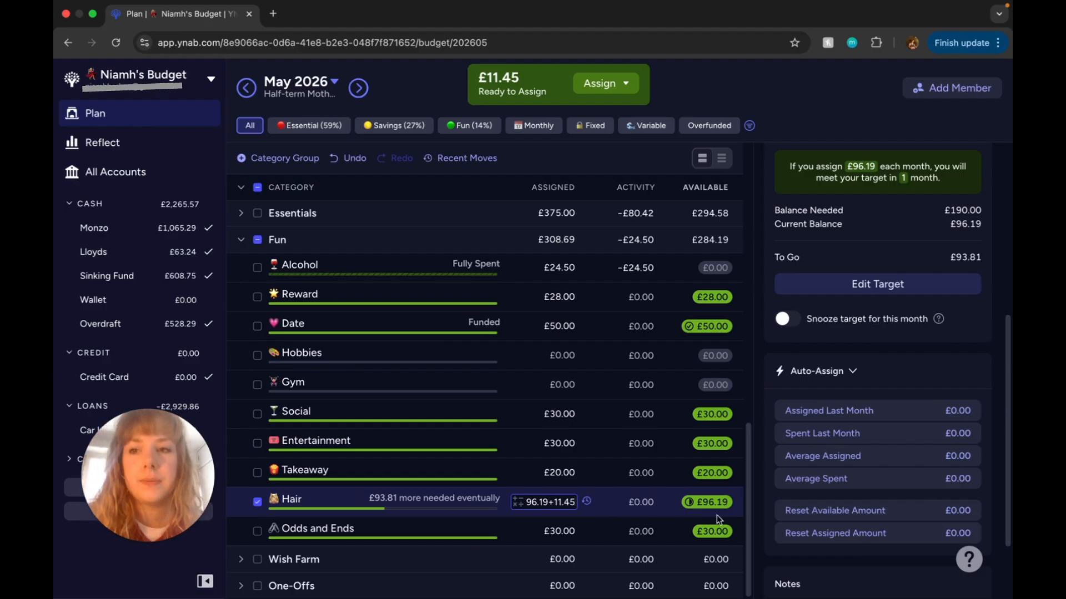
key("Return")
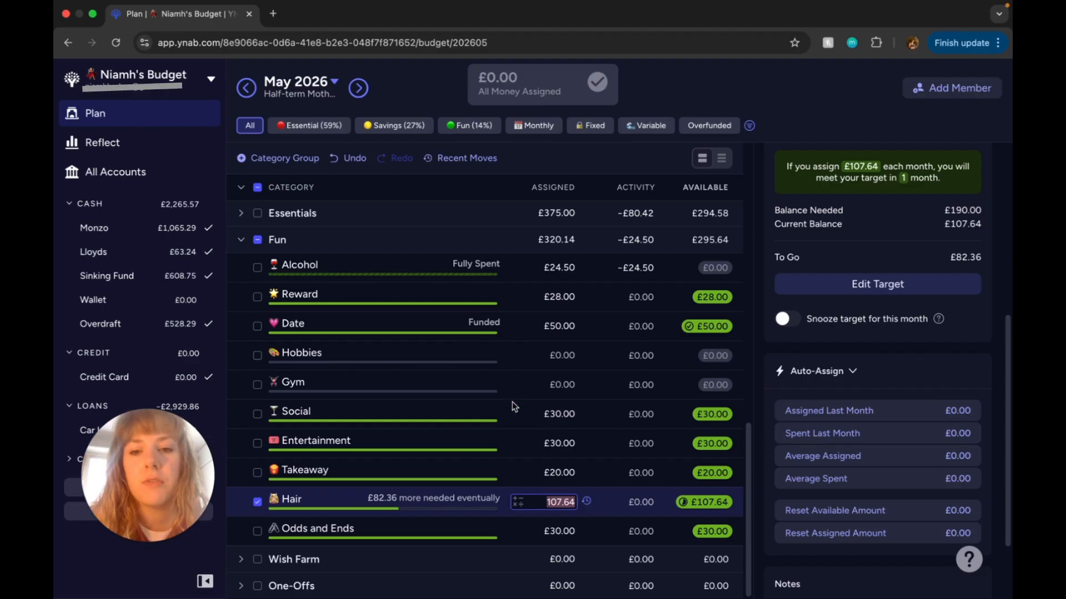
scroll(534, 404, "up", 3)
scroll(534, 404, "up", 10)
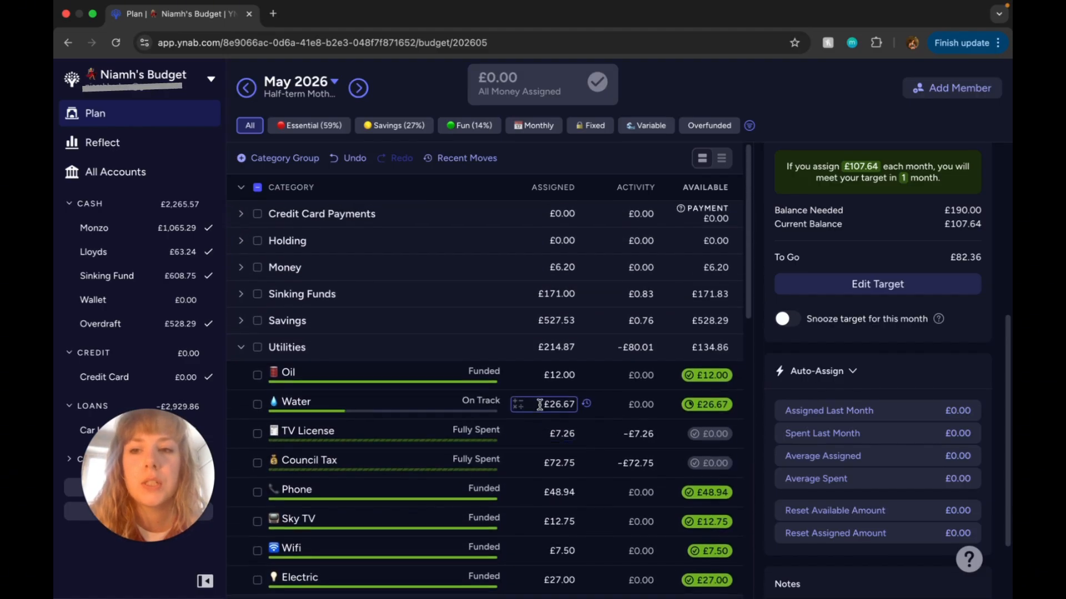
scroll(542, 409, "down", 8)
scroll(541, 409, "down", 3)
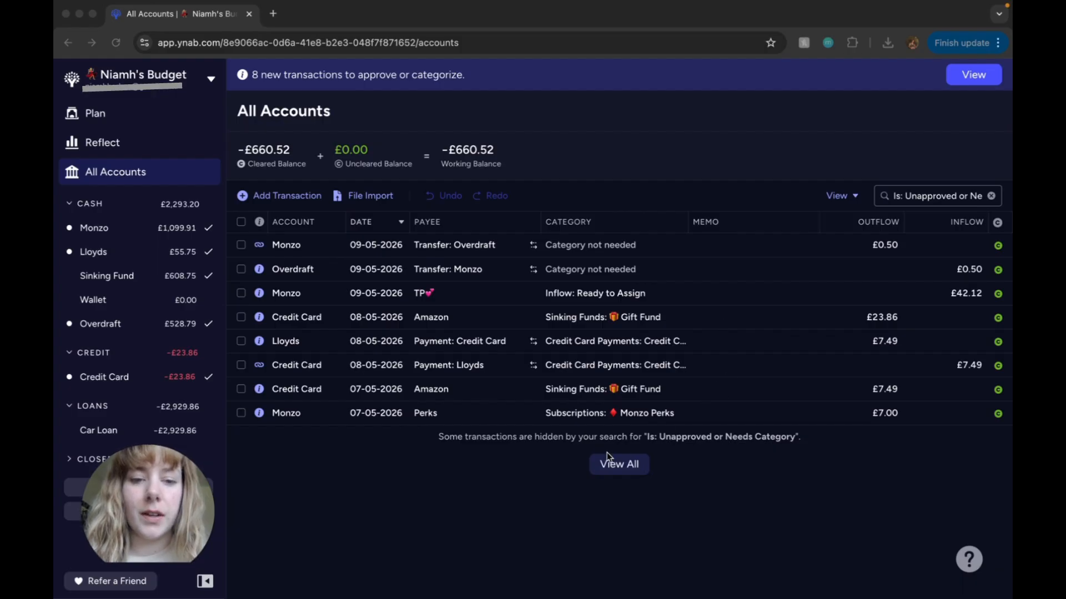
Step: Approve the £7.00 Monzo Perks transaction dated 07-05-2026 in the Monzo account
left_click(241, 414)
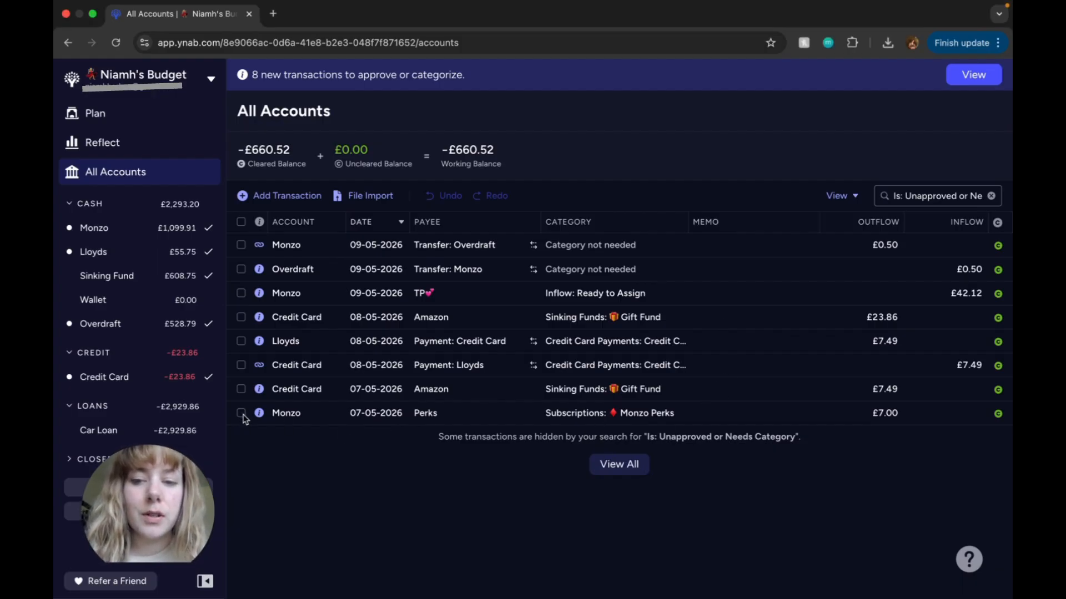
left_click(241, 413)
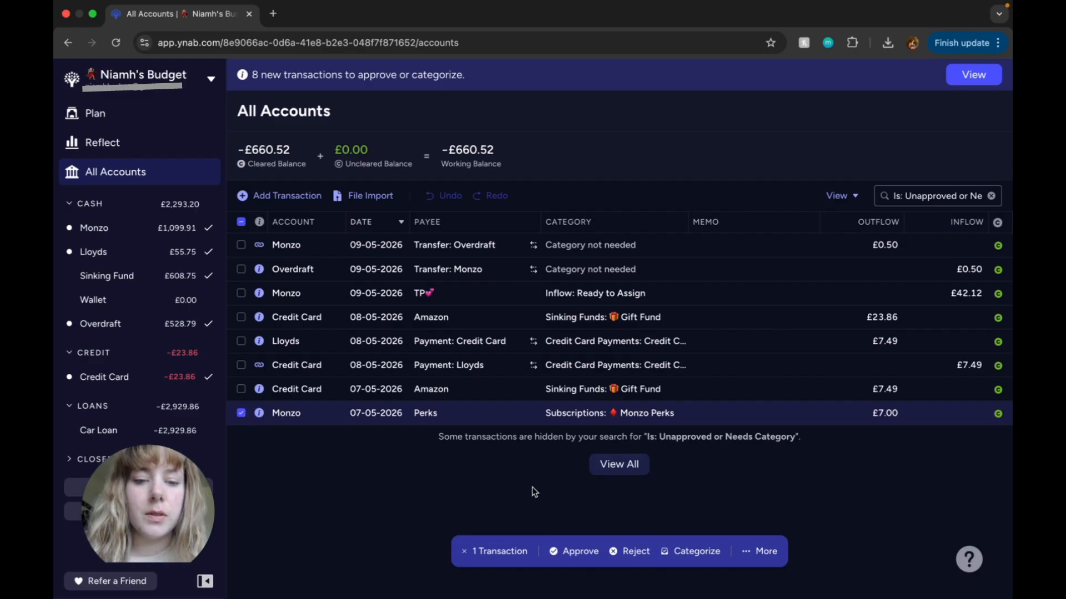
left_click(581, 554)
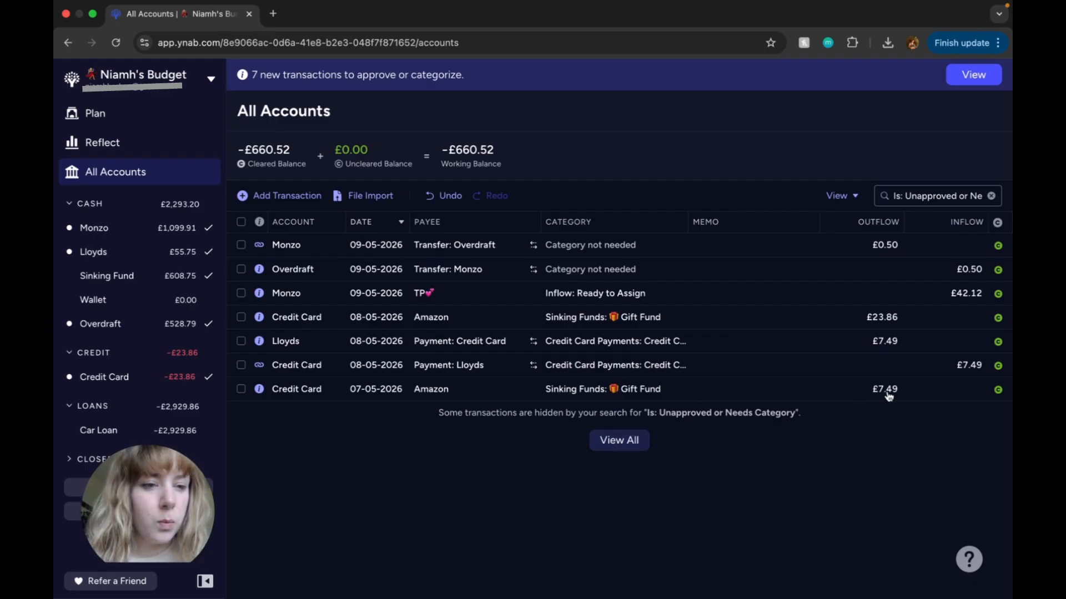
Step: Recategorize the £7.49 Amazon transaction dated 07-05-2026 to Toiletries, add the memo "Hair oil" and approve it
left_click(641, 390)
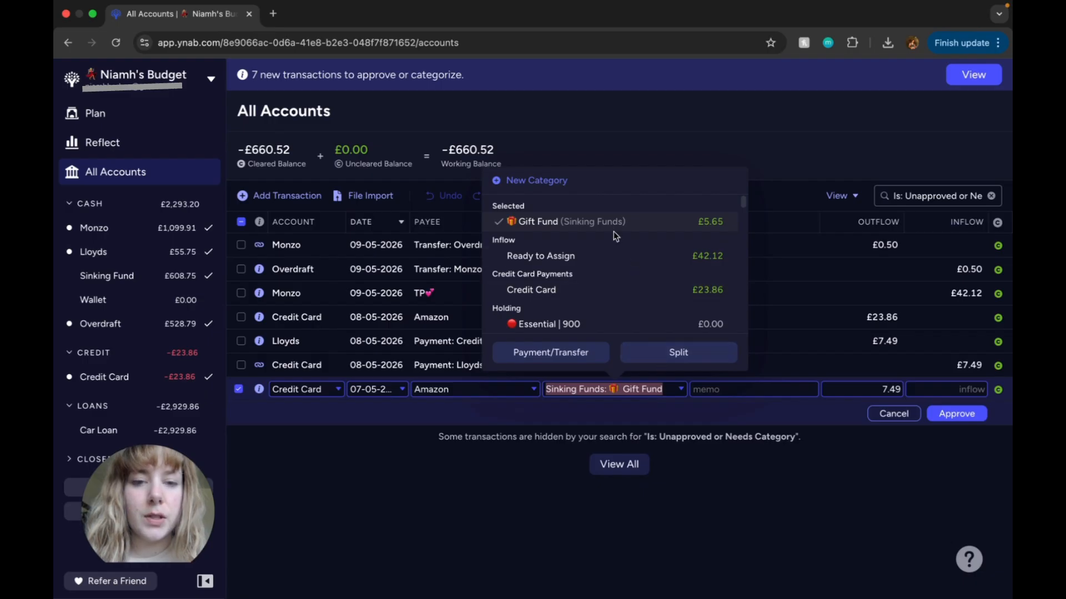
scroll(624, 267, "down", 10)
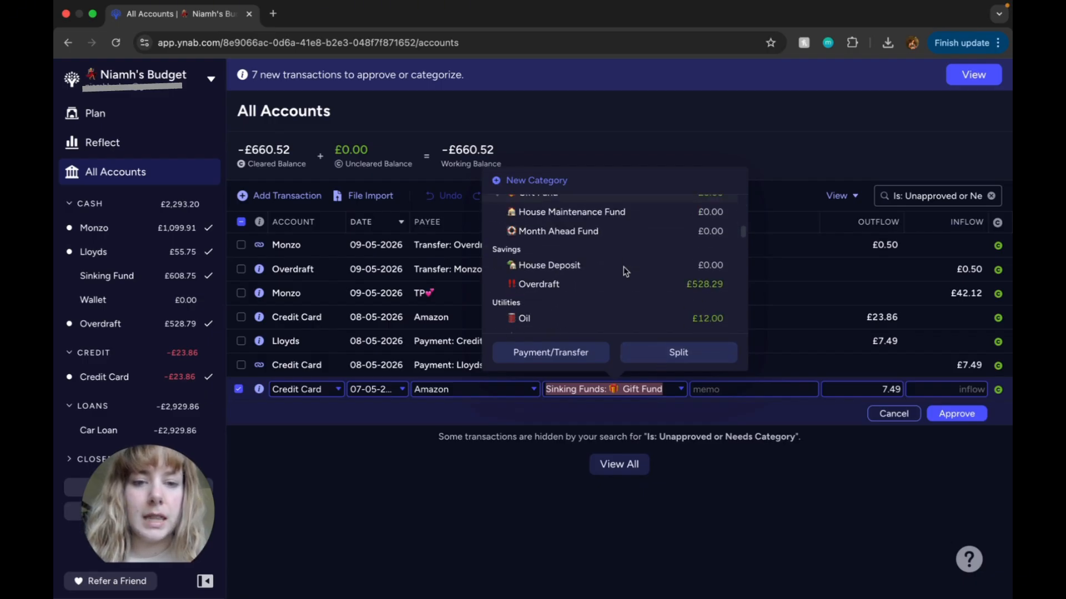
scroll(624, 266, "down", 10)
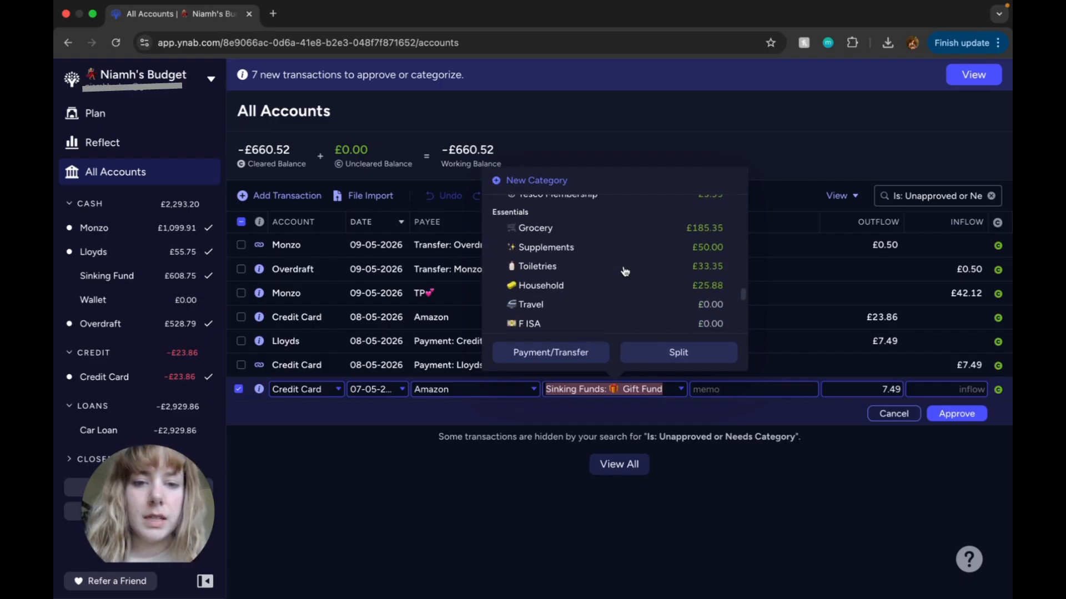
left_click(555, 211)
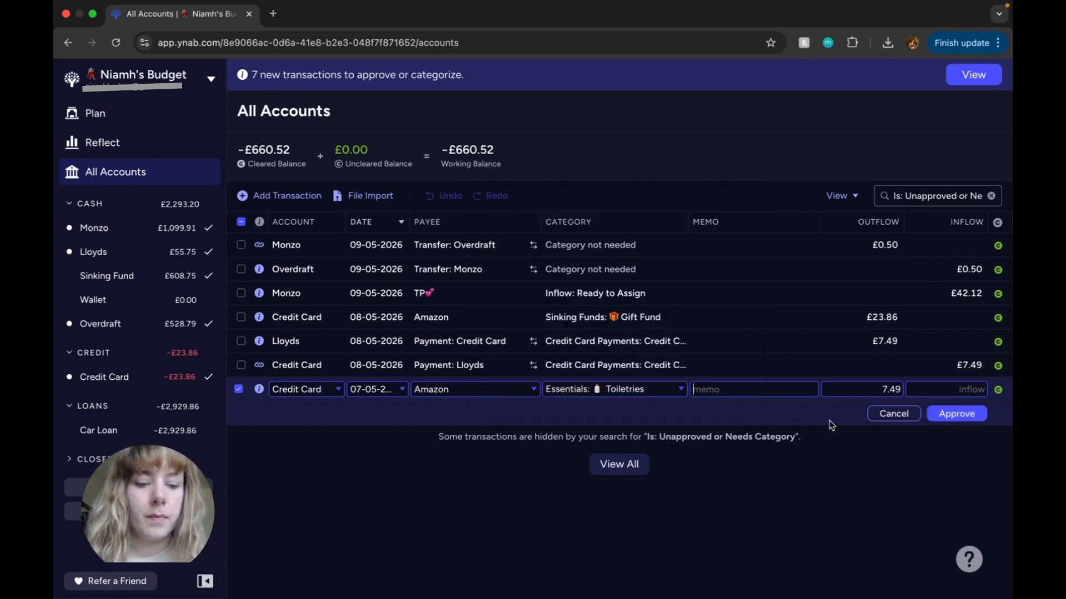
type("Hair")
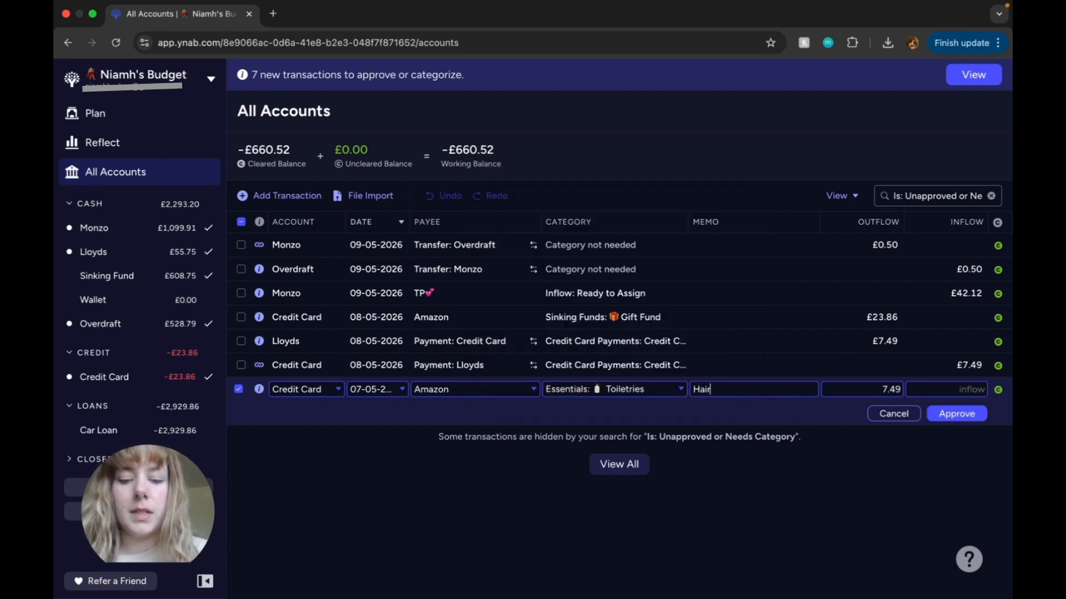
type(" oil")
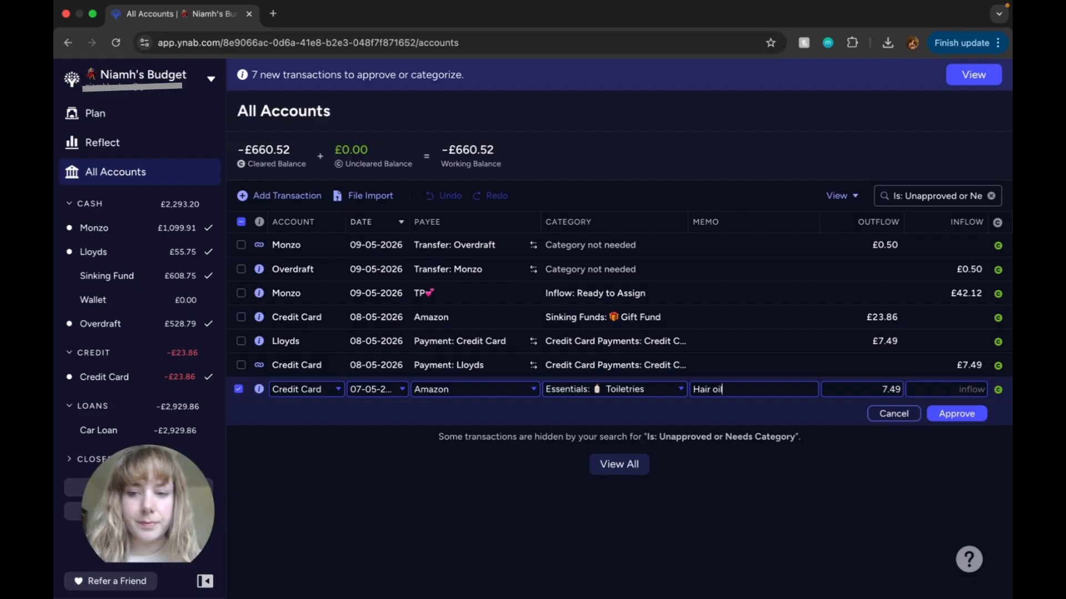
left_click(951, 415)
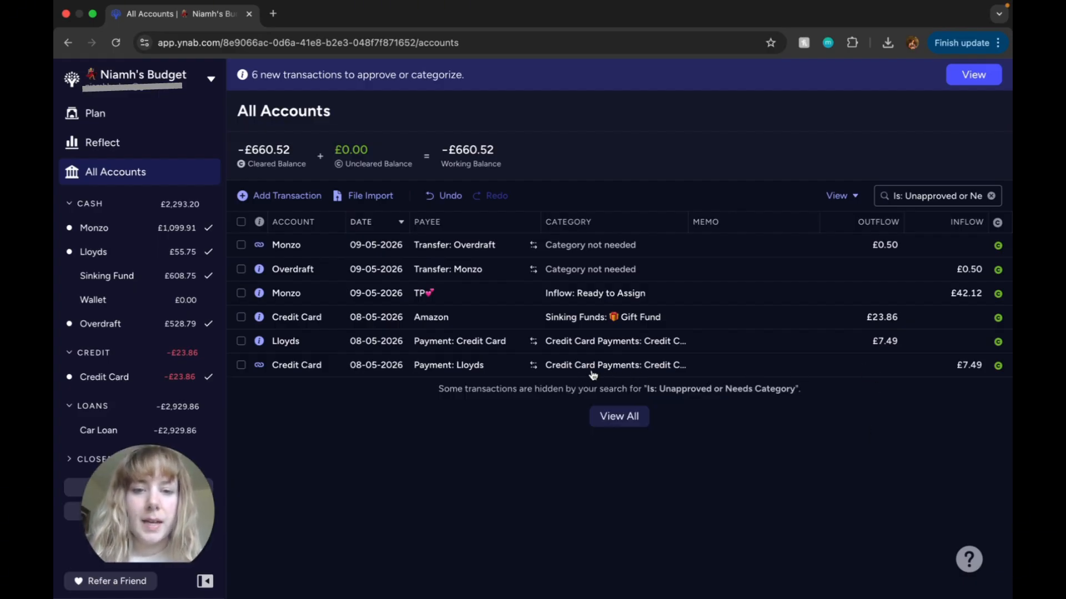
Step: Keep the £7.49 payment from Lloyds in the Credit Card payment category, add the memo "CC repayment" and approve it
left_click(242, 366)
left_click(244, 368)
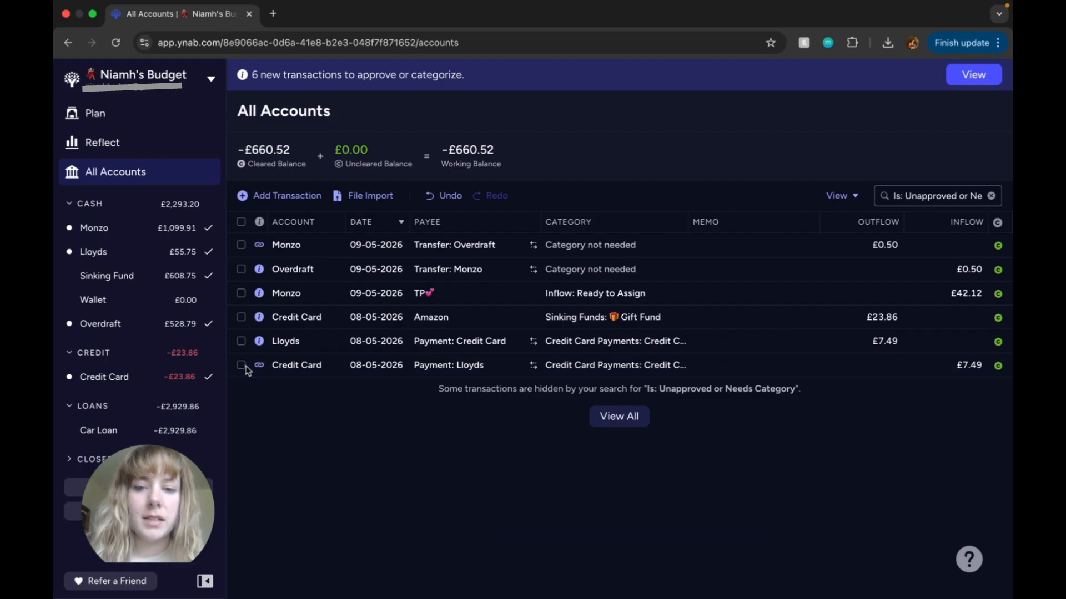
left_click(709, 364)
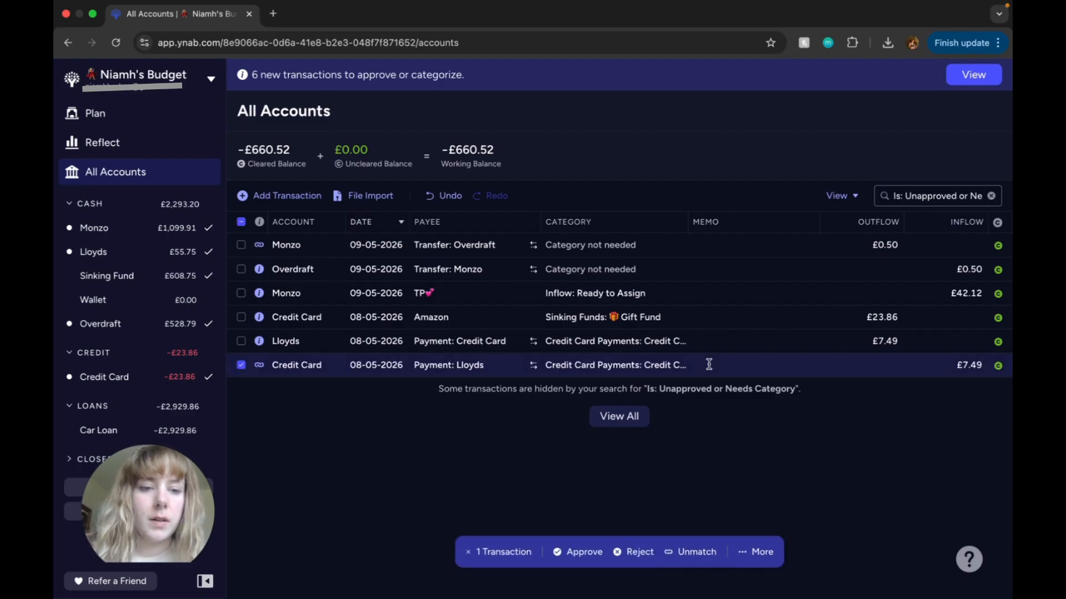
left_click(660, 368)
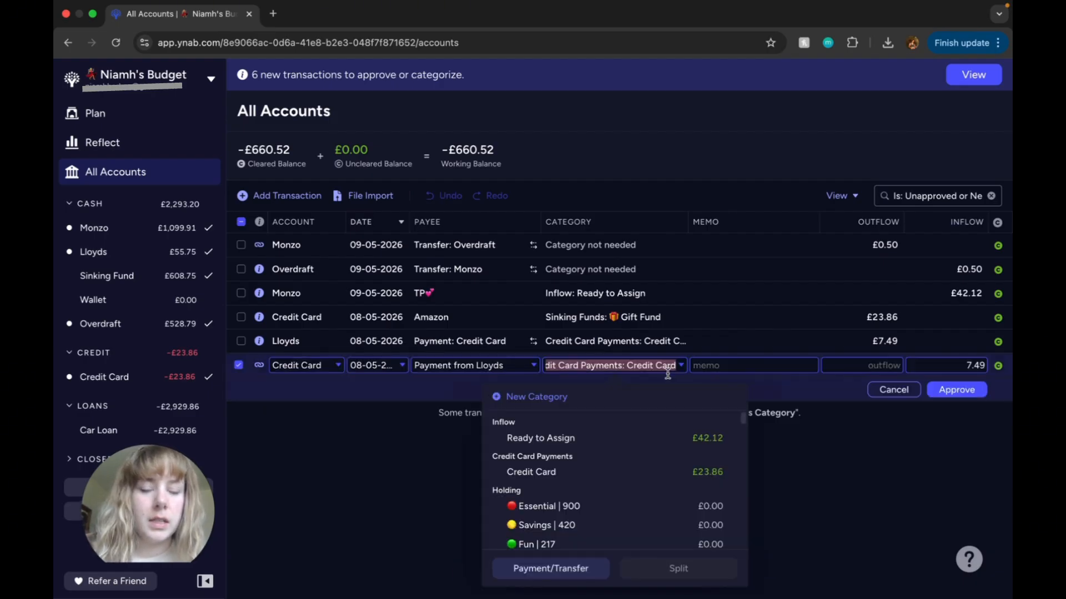
left_click(690, 473)
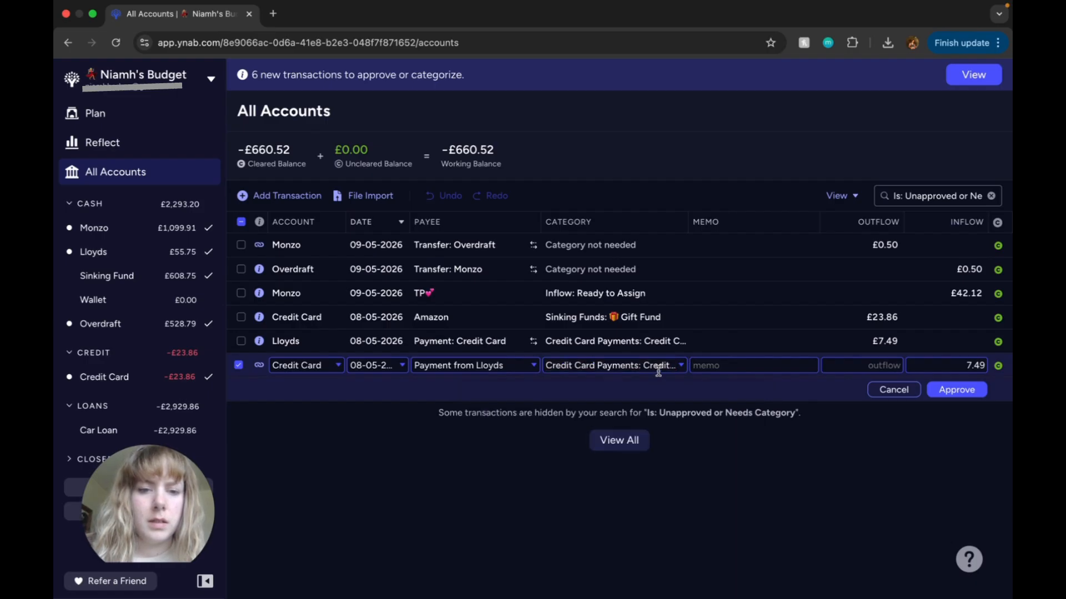
type("CC repayment")
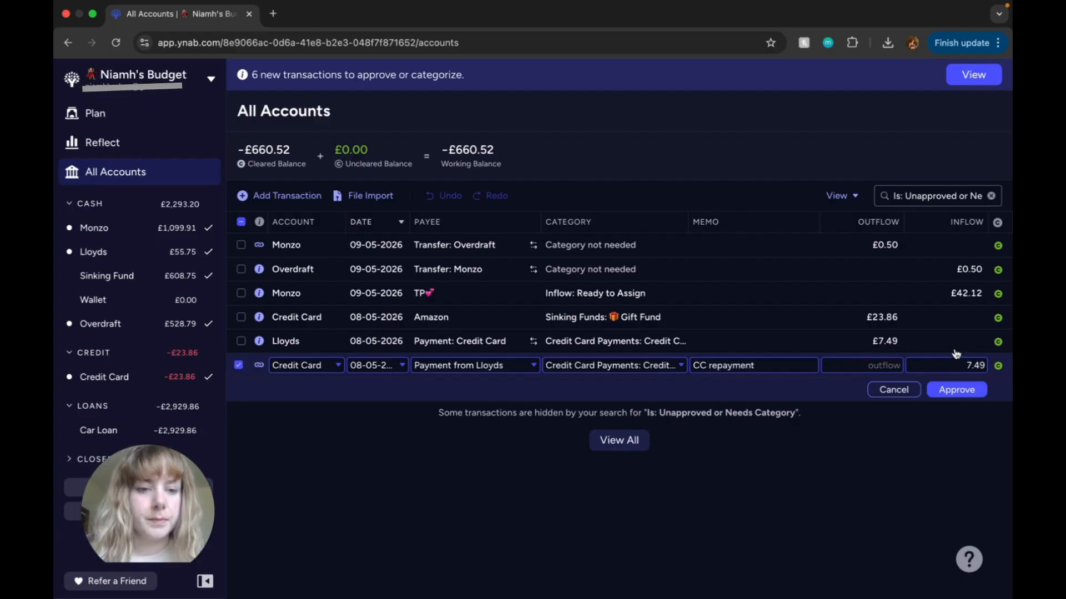
left_click(958, 392)
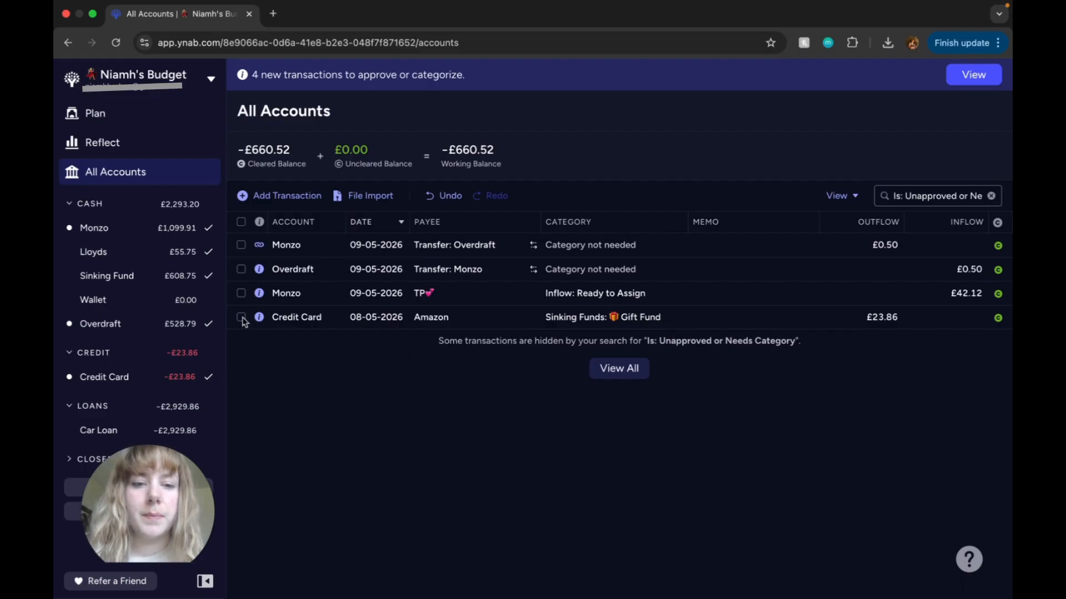
Step: Add the memo "Mother's day present" to the £23.86 Amazon transaction in the Gift Fund category and approve it
left_click(694, 314)
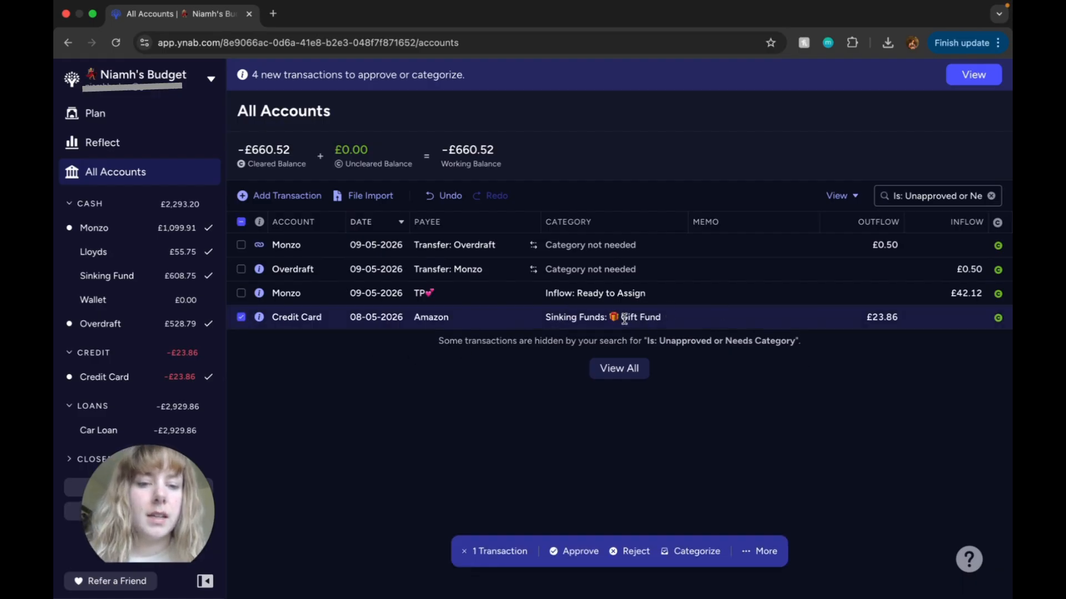
left_click(686, 316)
left_click(728, 318)
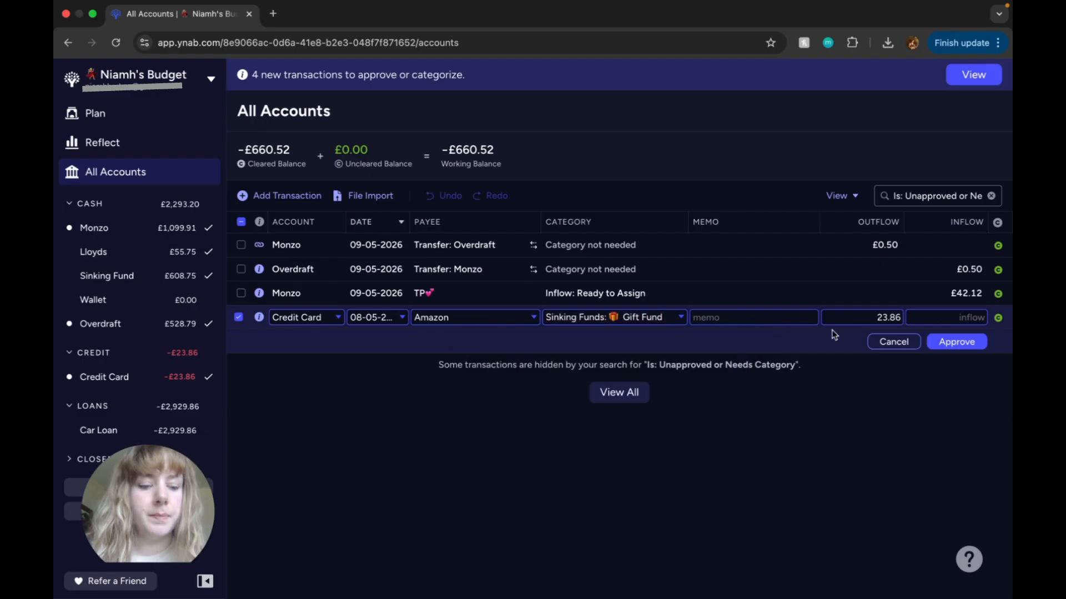
type("Mother")
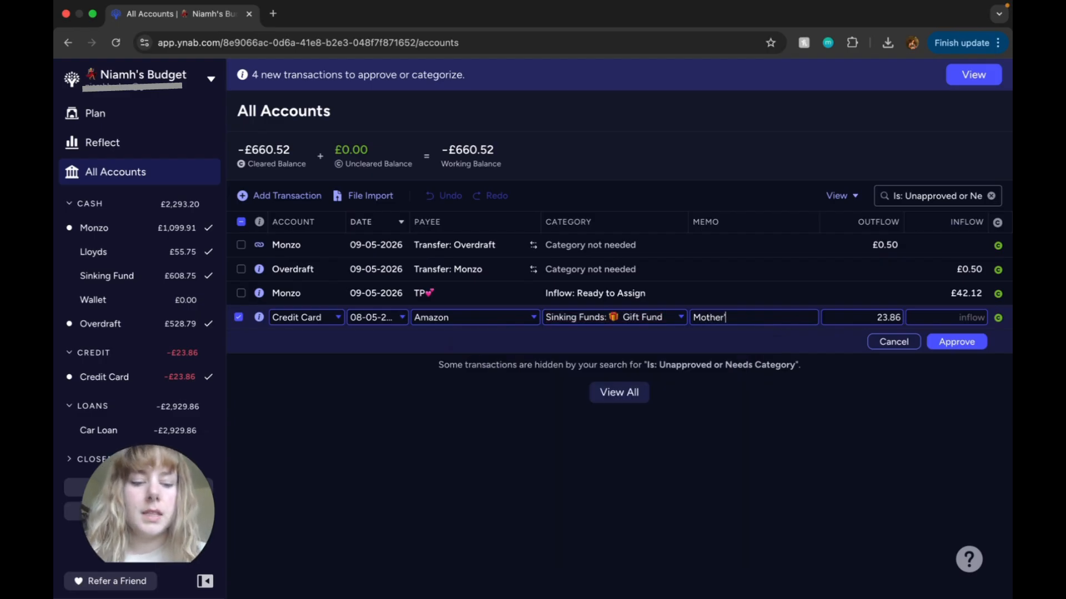
type("'s day prese")
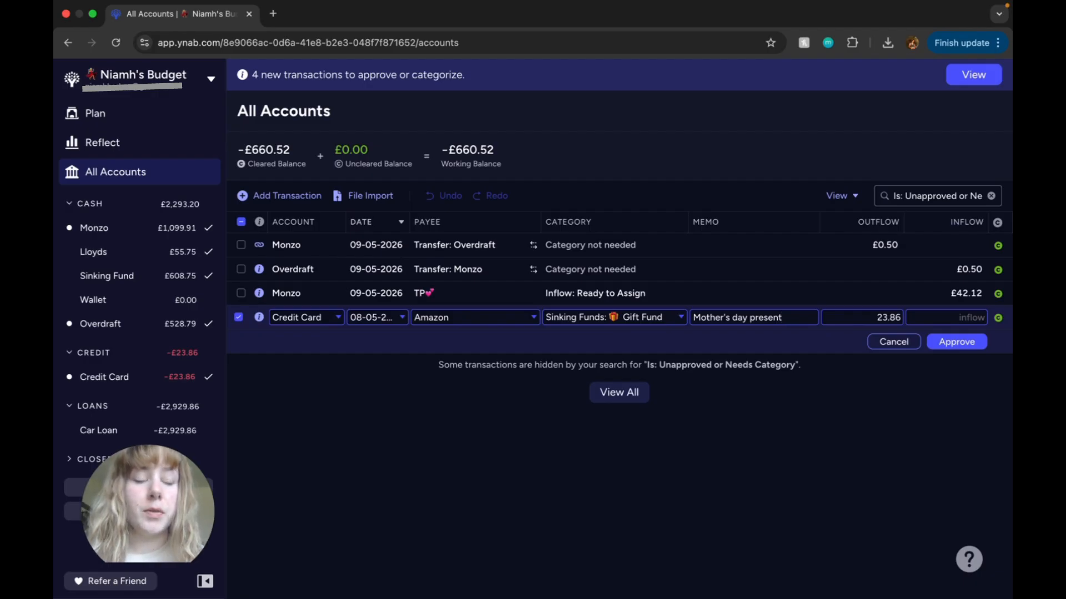
type("nt")
left_click(967, 344)
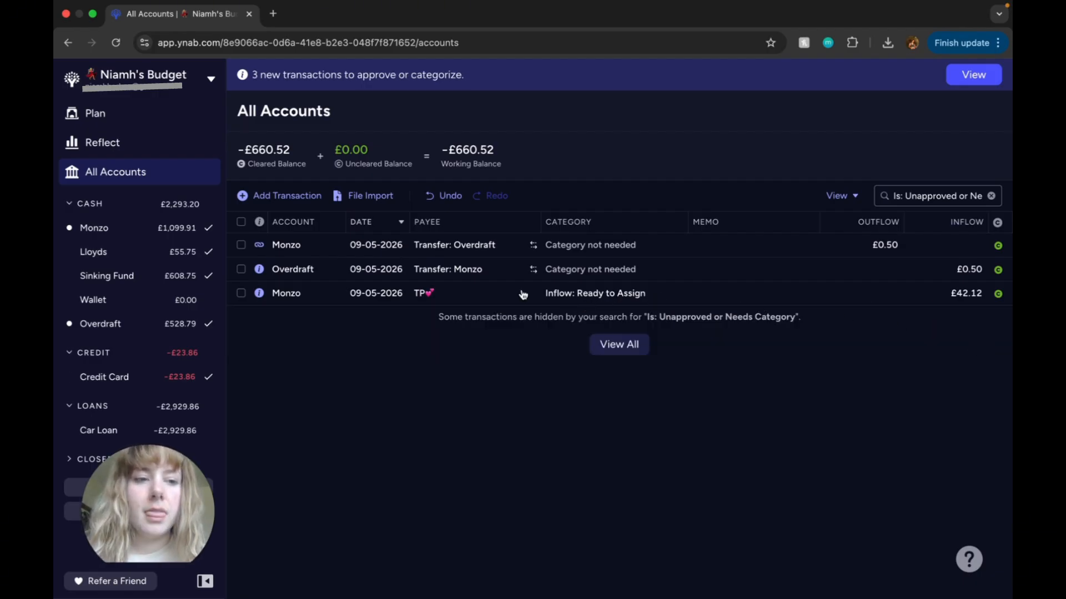
Step: Split the £42.12 TP inflow in the Monzo account between the Gift Fund and Date categories
left_click(242, 294)
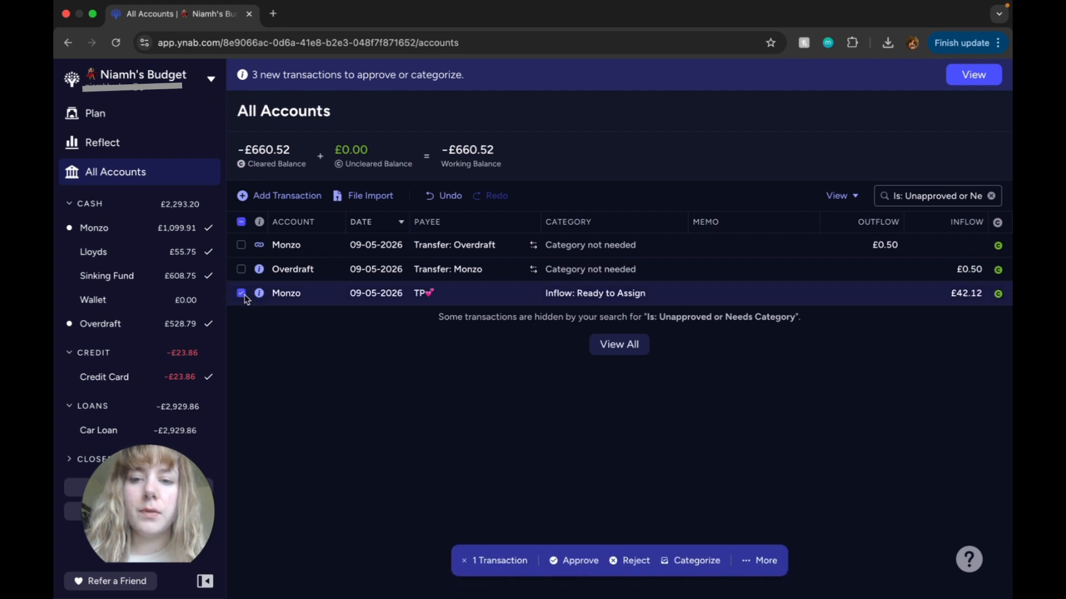
left_click(592, 295)
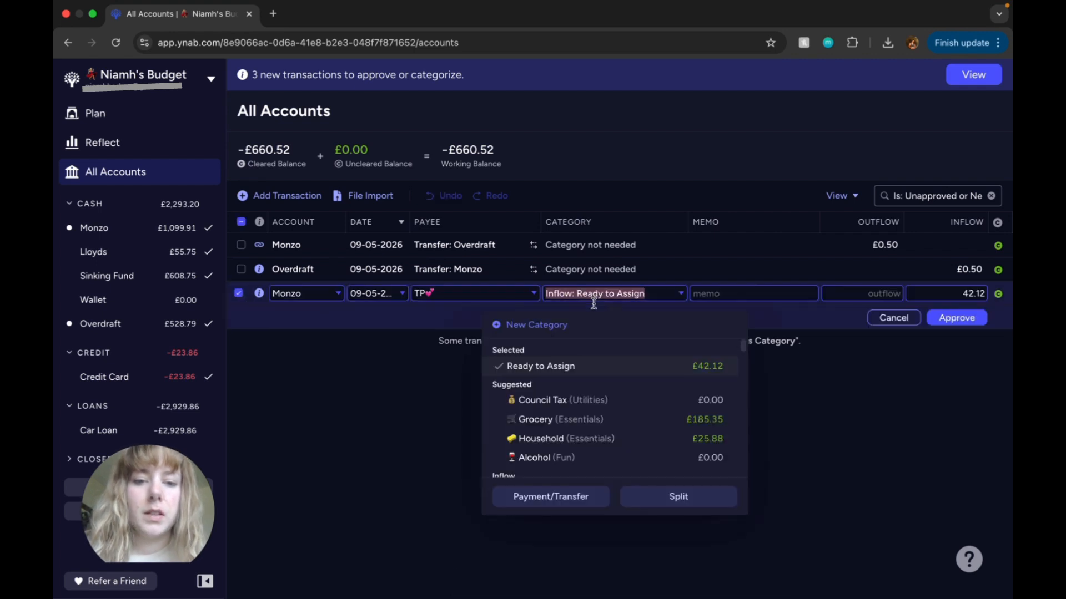
scroll(642, 399, "down", 1)
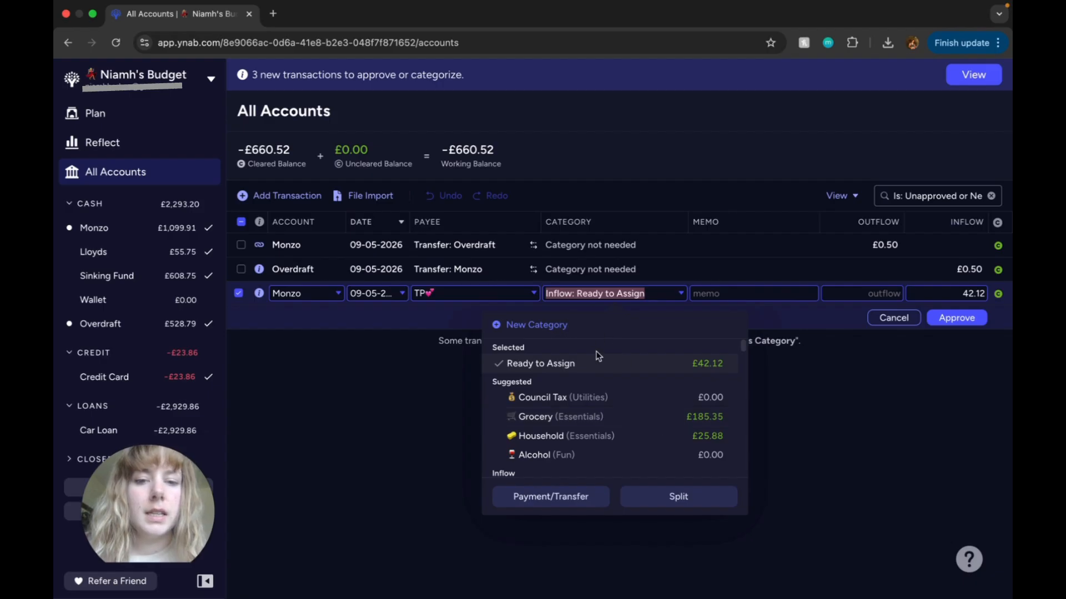
left_click(699, 509)
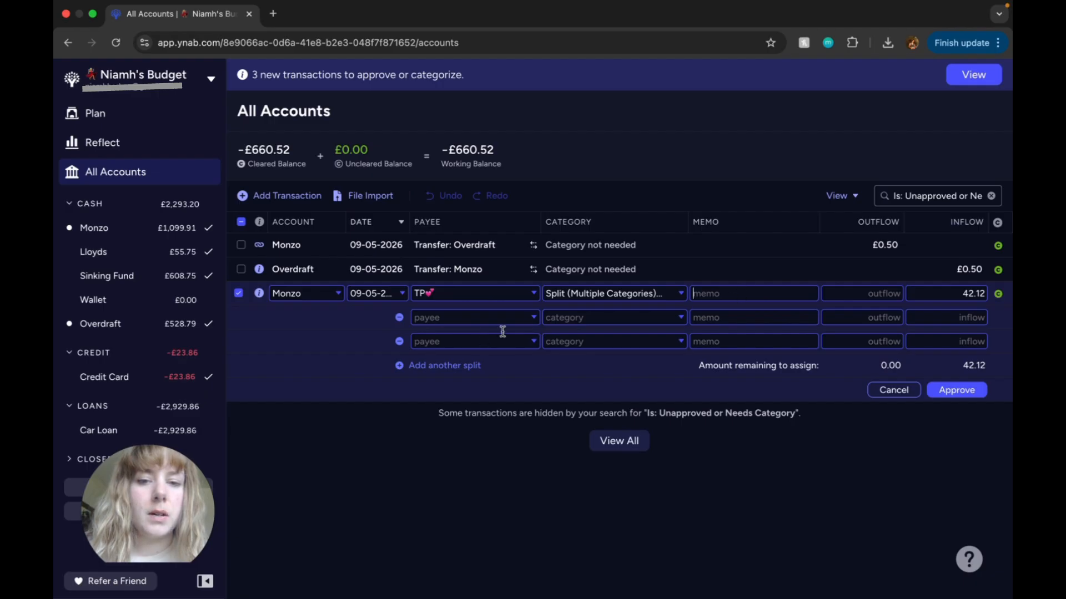
left_click(657, 317)
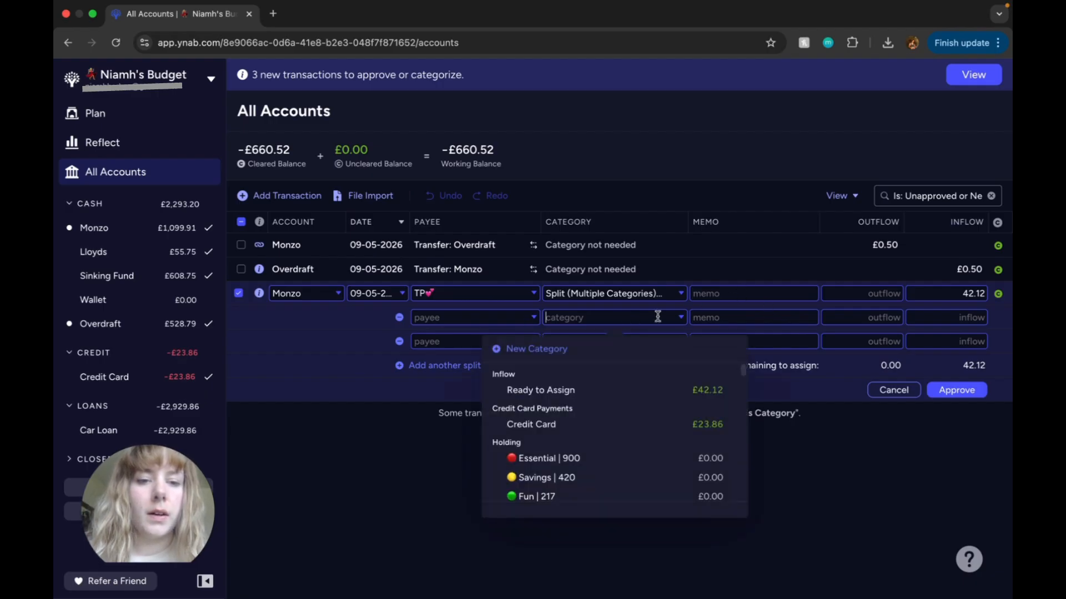
scroll(654, 407, "down", 5)
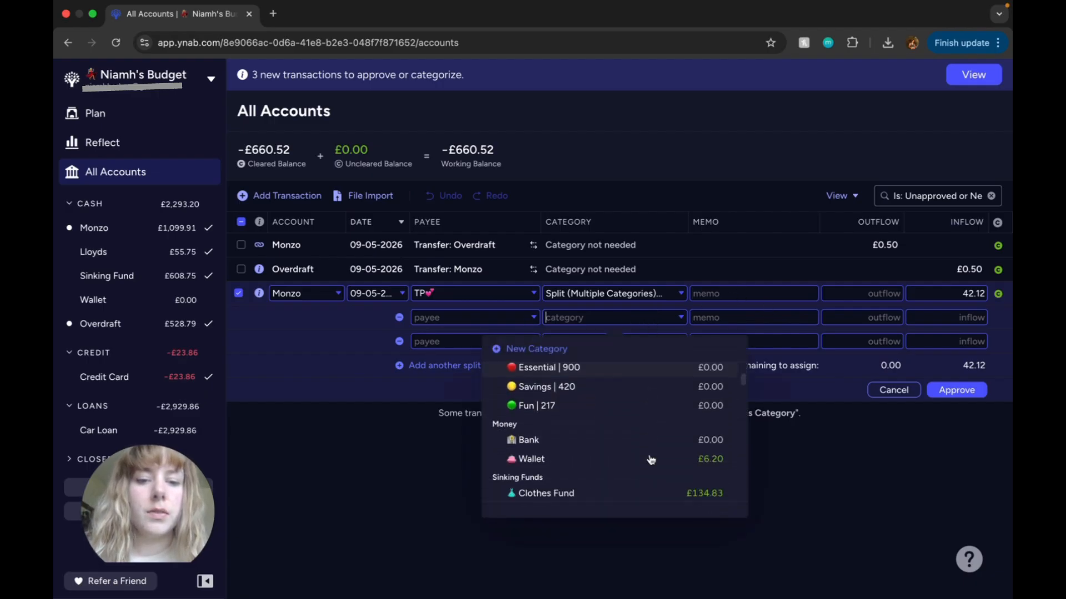
left_click(583, 432)
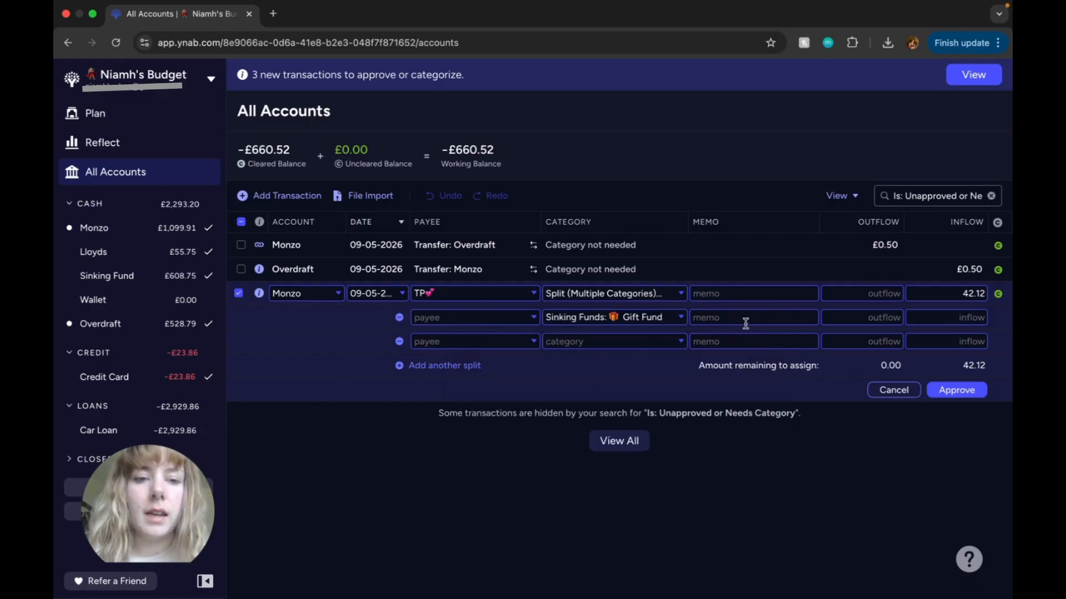
left_click(640, 342)
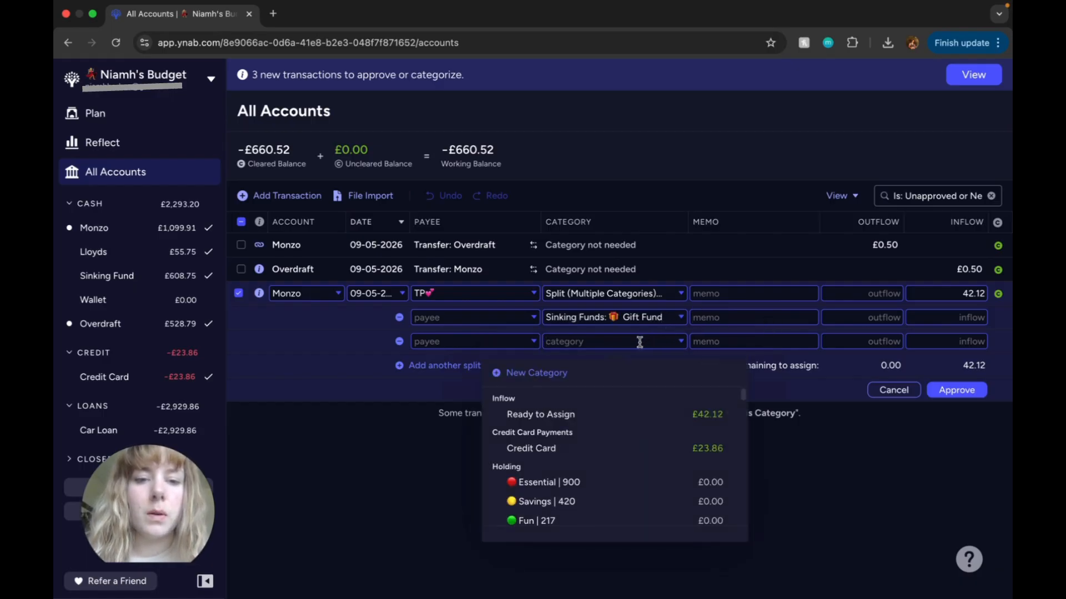
type("dat")
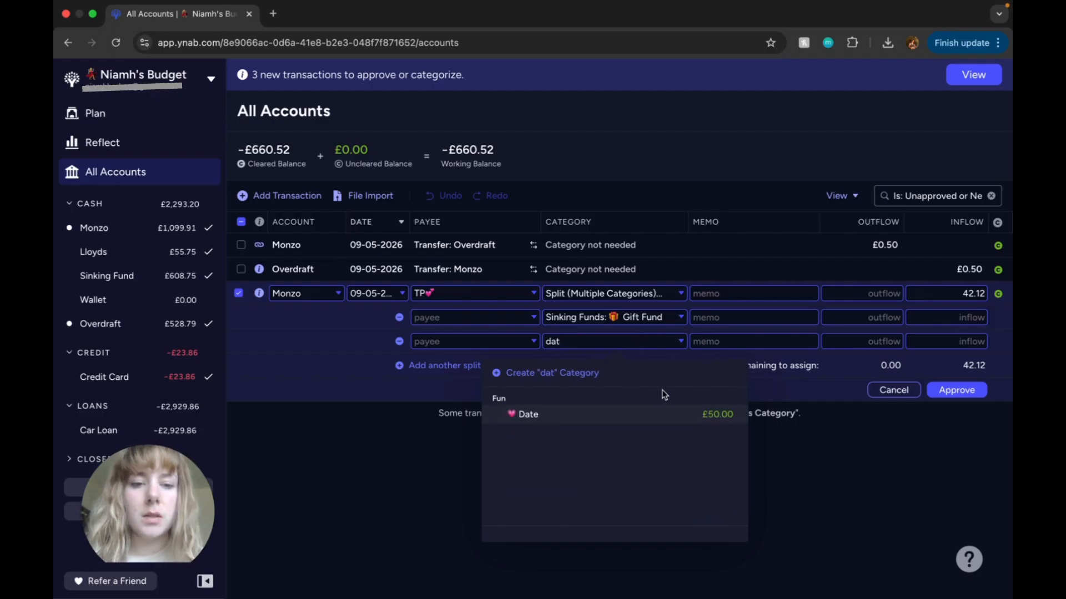
left_click(673, 421)
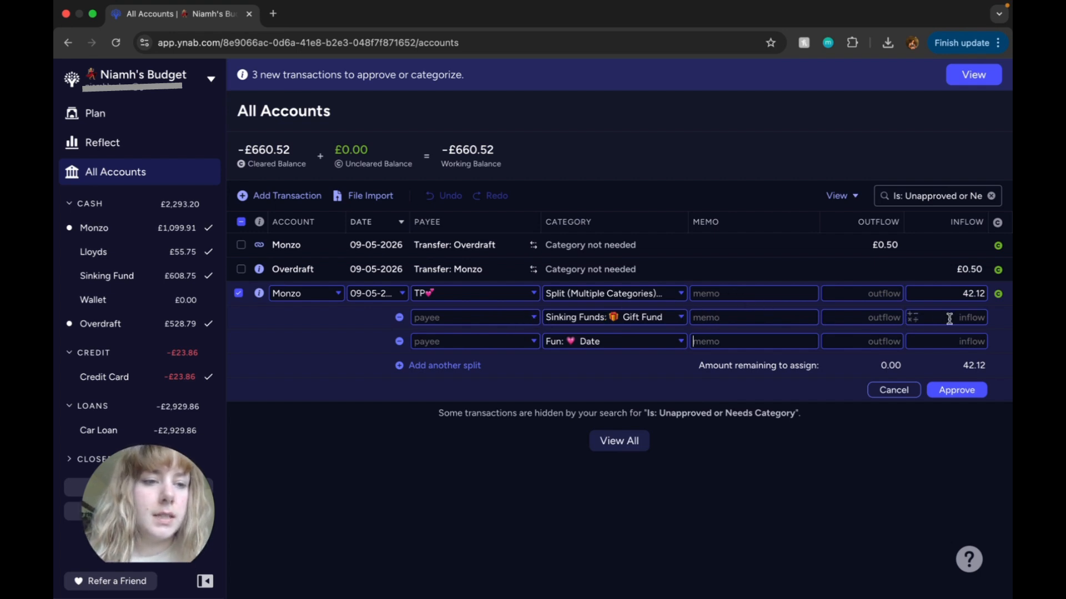
Step: Set the inflow amounts of the split to 3.00 for Gift Fund and 39.12 for Date
left_click(968, 320)
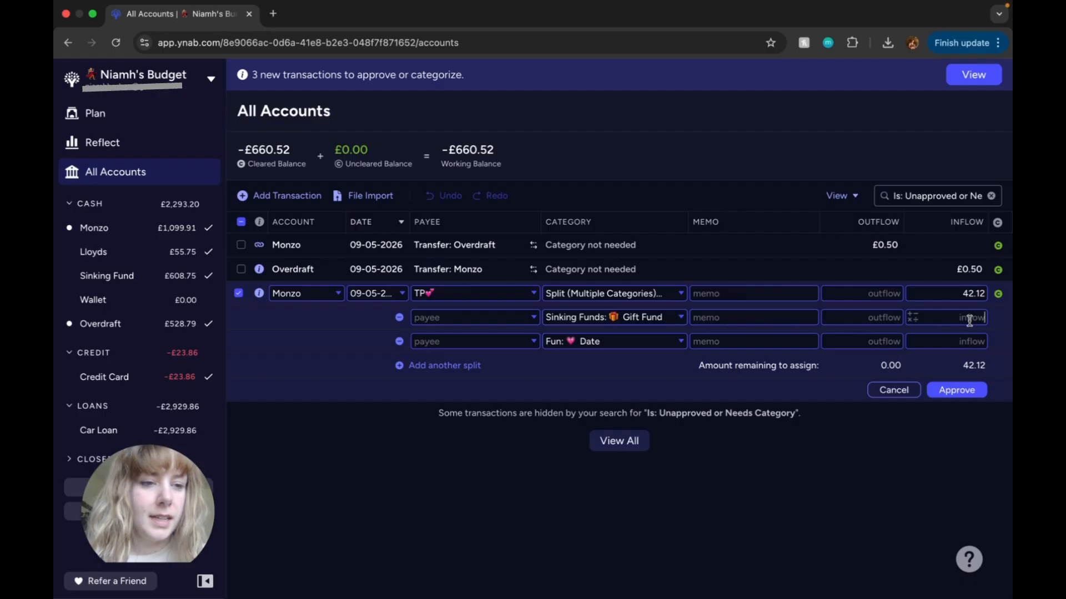
type("3")
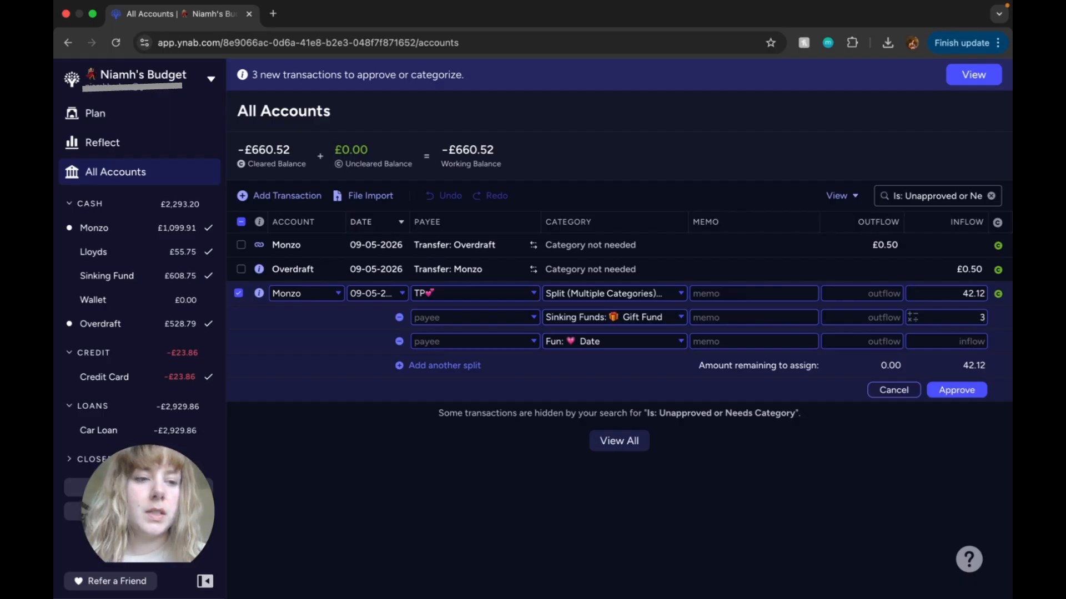
left_click(971, 343)
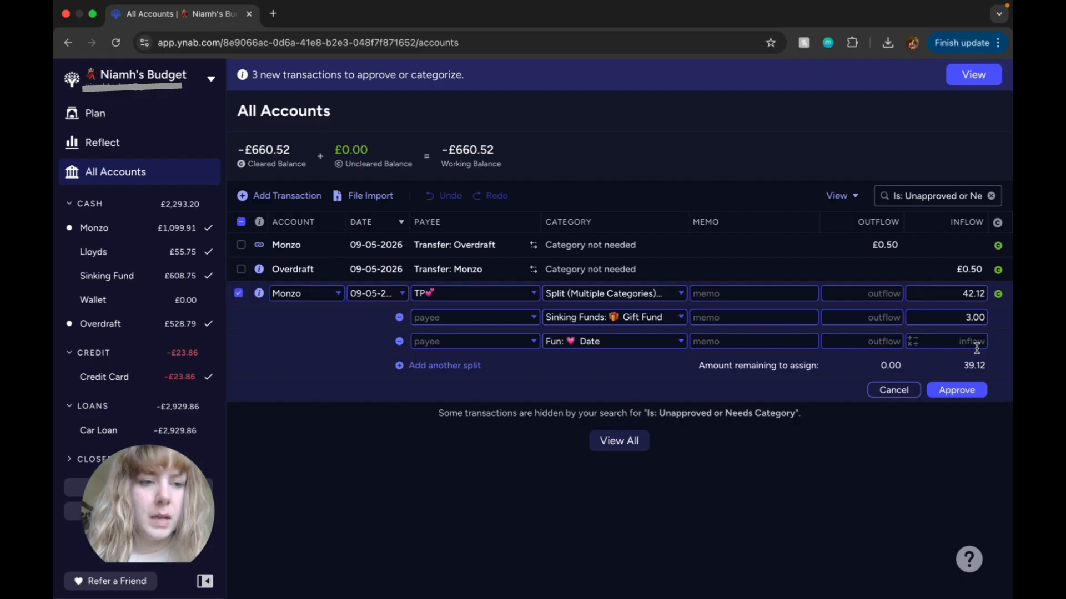
type("39.12")
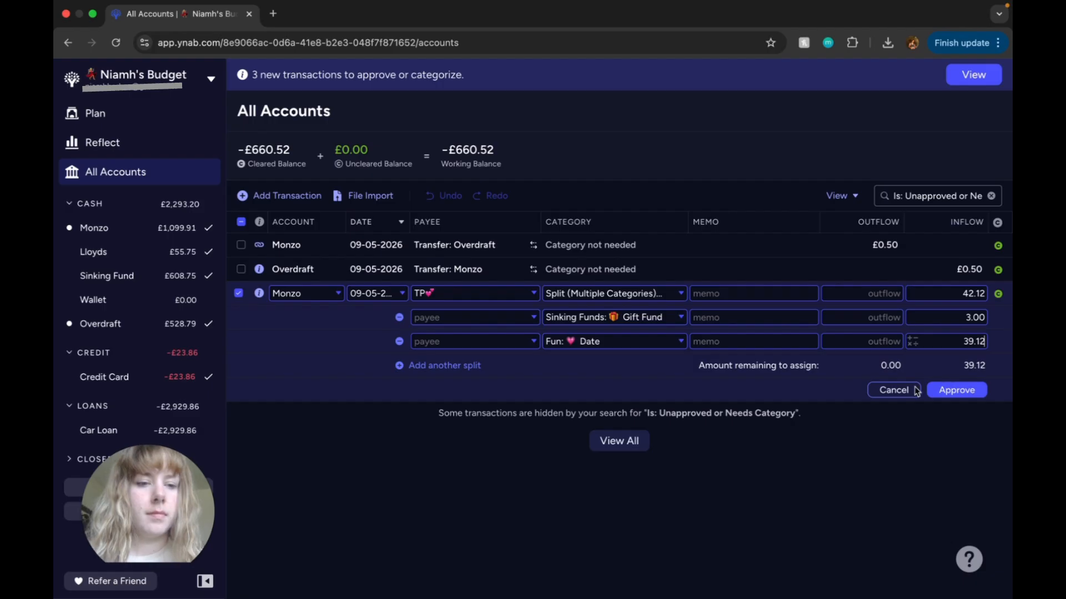
left_click(804, 381)
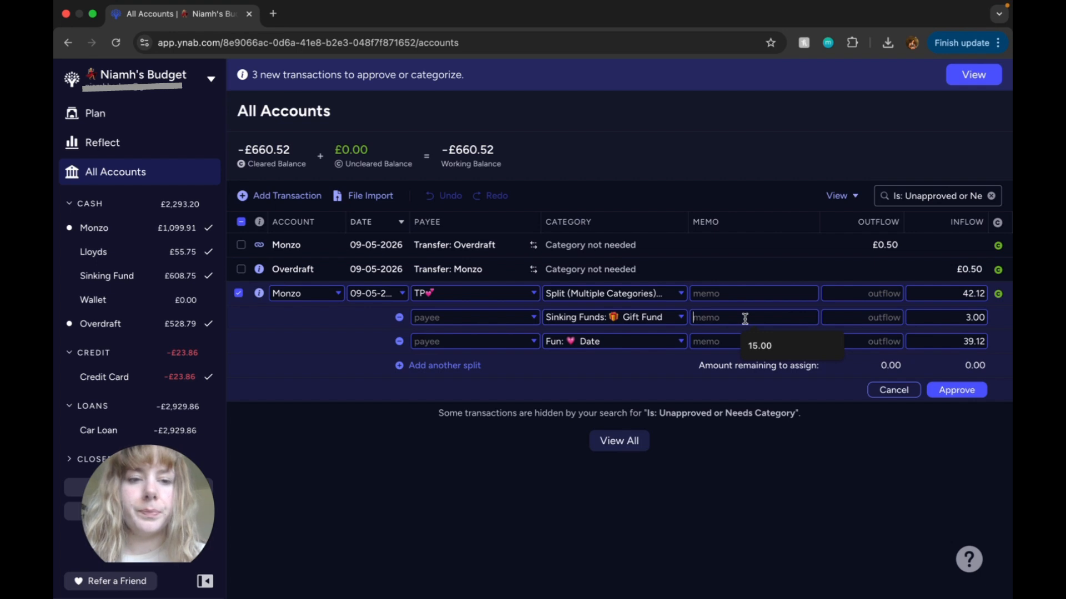
Step: Enter the memo "Niece birthday" on the Gift Fund line of the split
type("Niece birth")
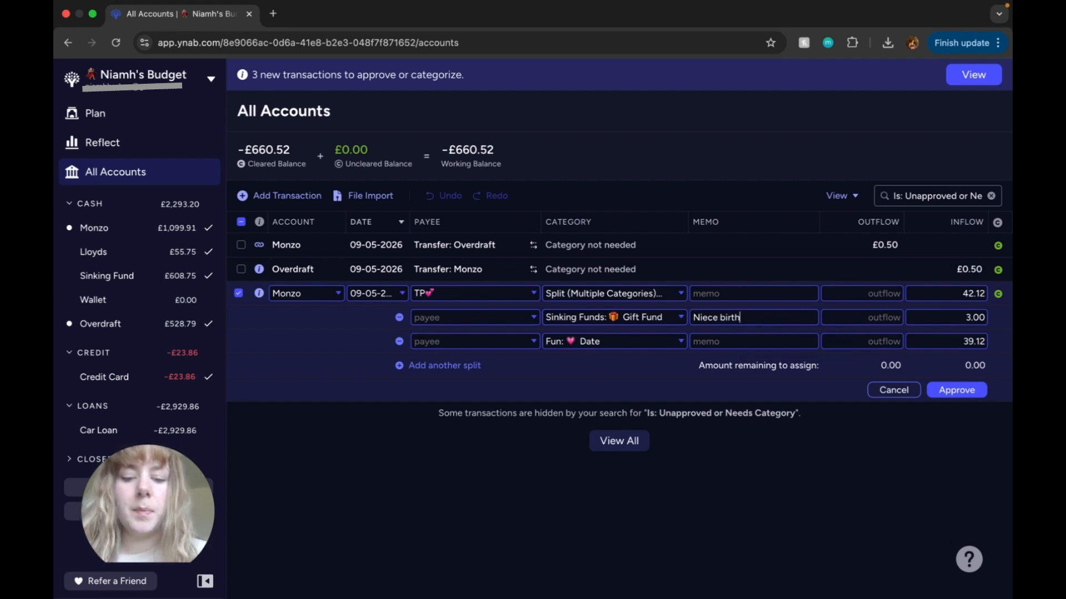
type("day")
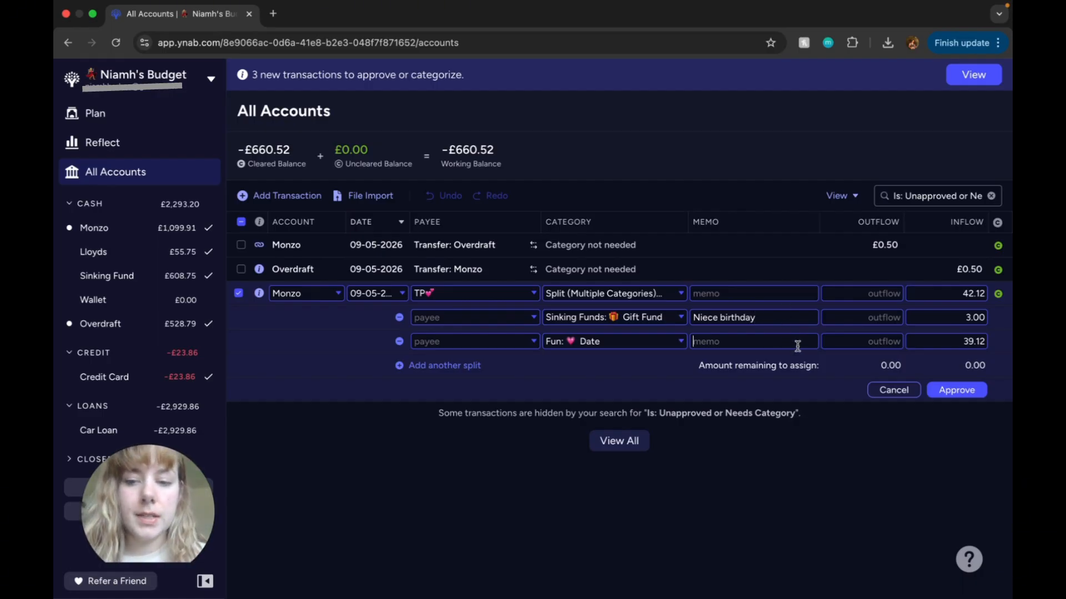
Step: Change the memo on the Gift Fund line of the TP split to "BB birthday"
left_click(722, 317)
left_click(682, 321)
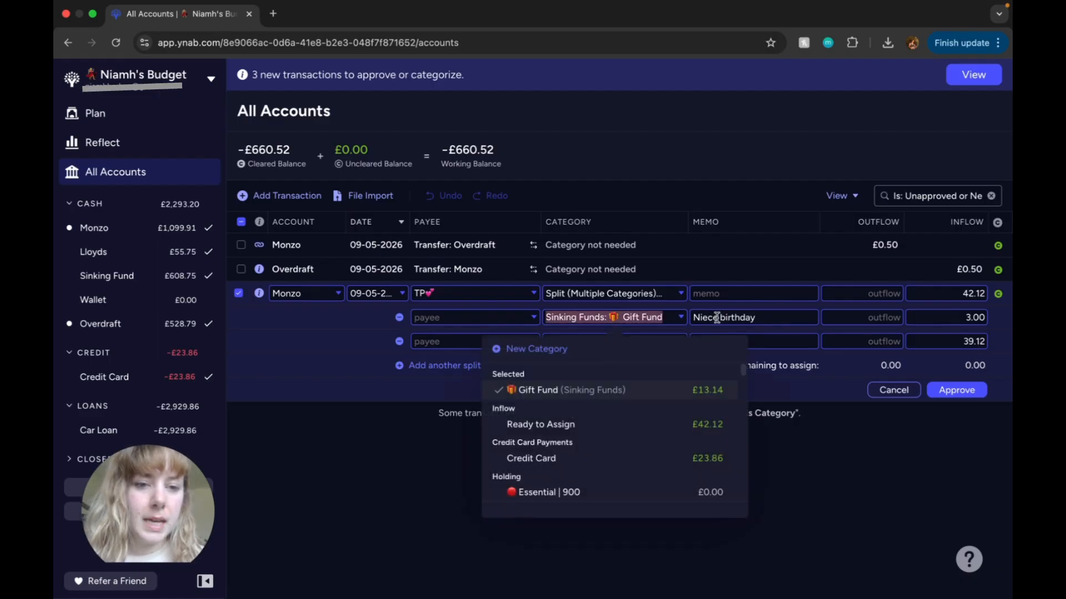
left_click(717, 318)
left_click(718, 318)
double_click(718, 318)
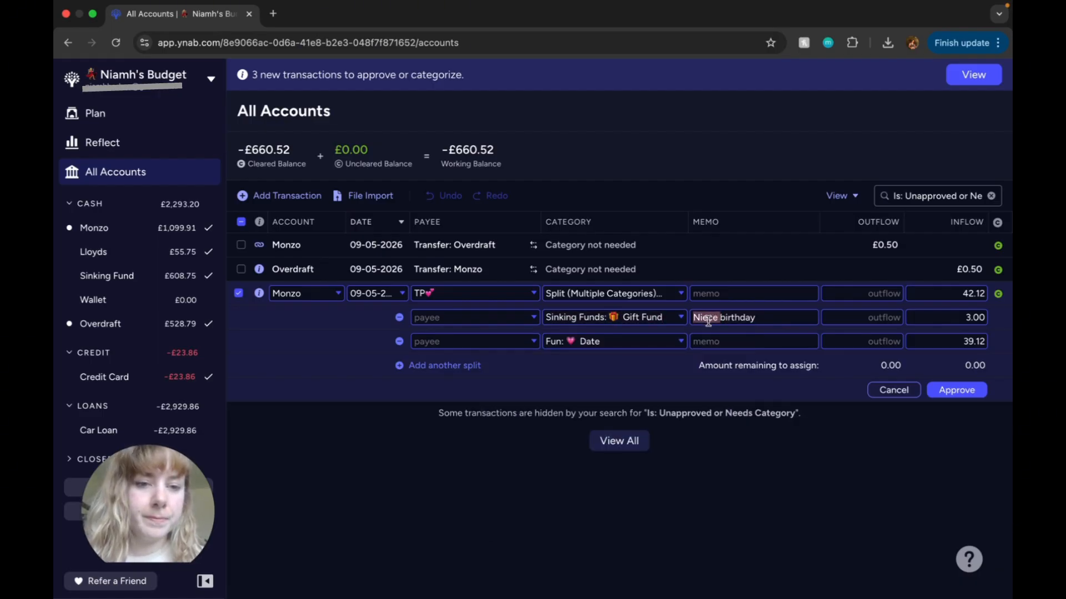
type("BB")
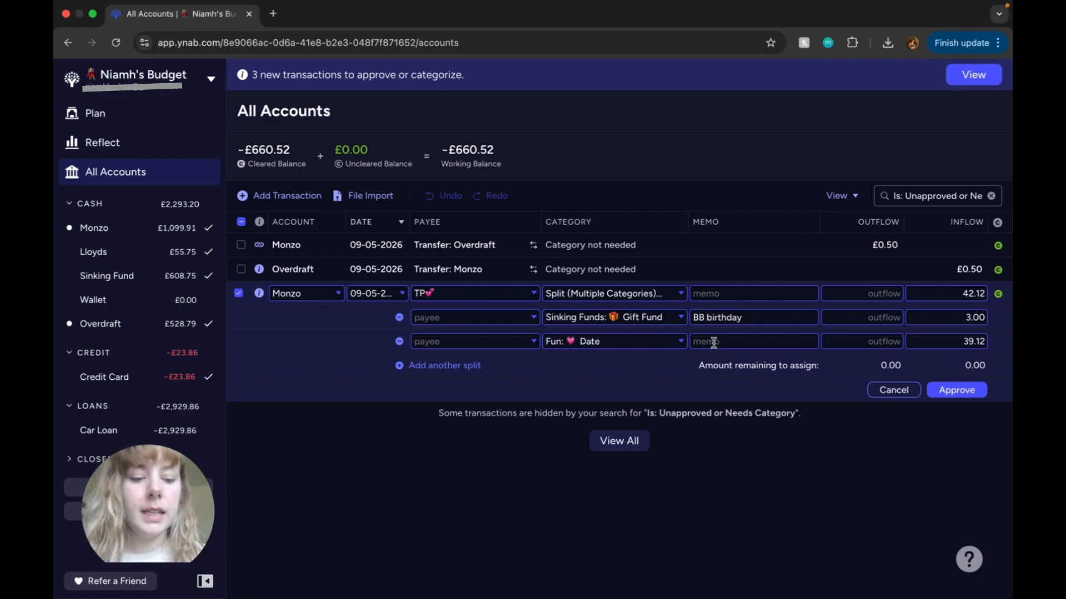
type("Curry date")
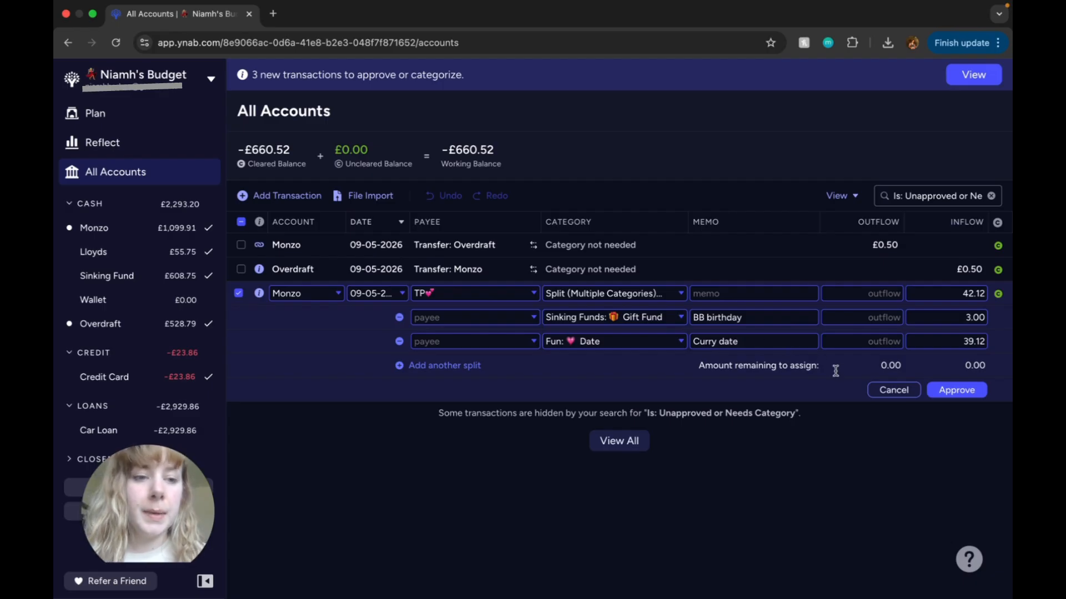
Step: Enter the memo "Curry date" on the Date line of the split and approve the transaction
left_click(952, 392)
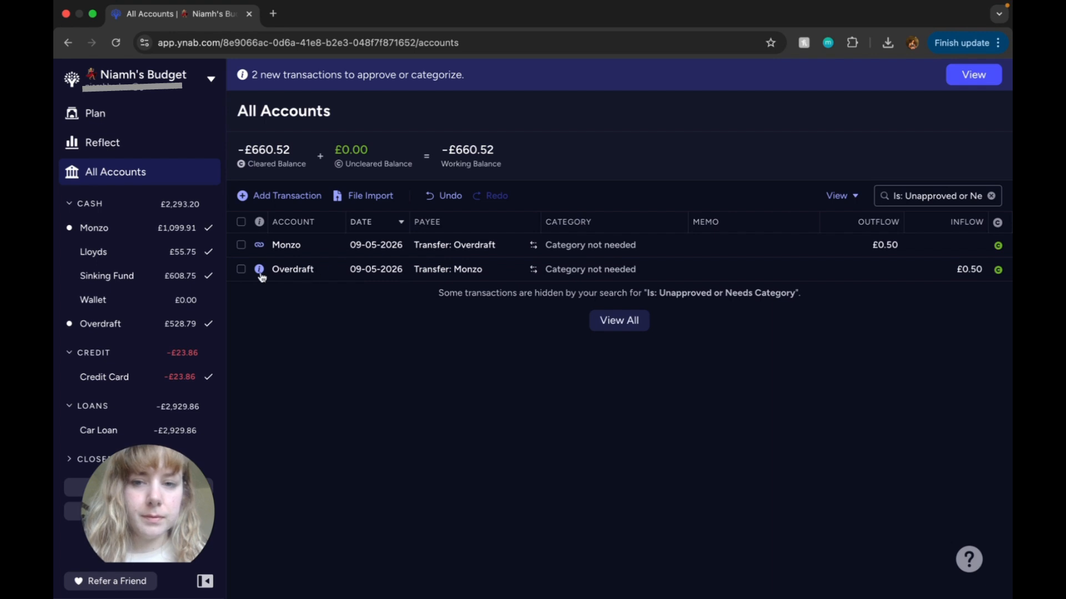
Step: Add the memo "Round up" to the £0.50 Overdraft transfer from Monzo and approve it
left_click(242, 271)
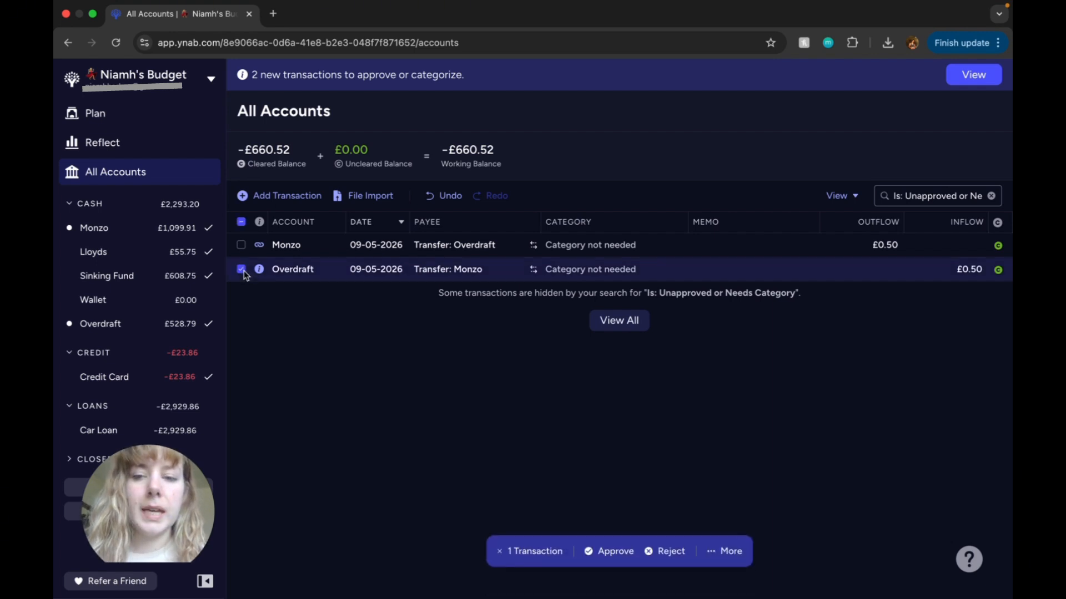
left_click(617, 271)
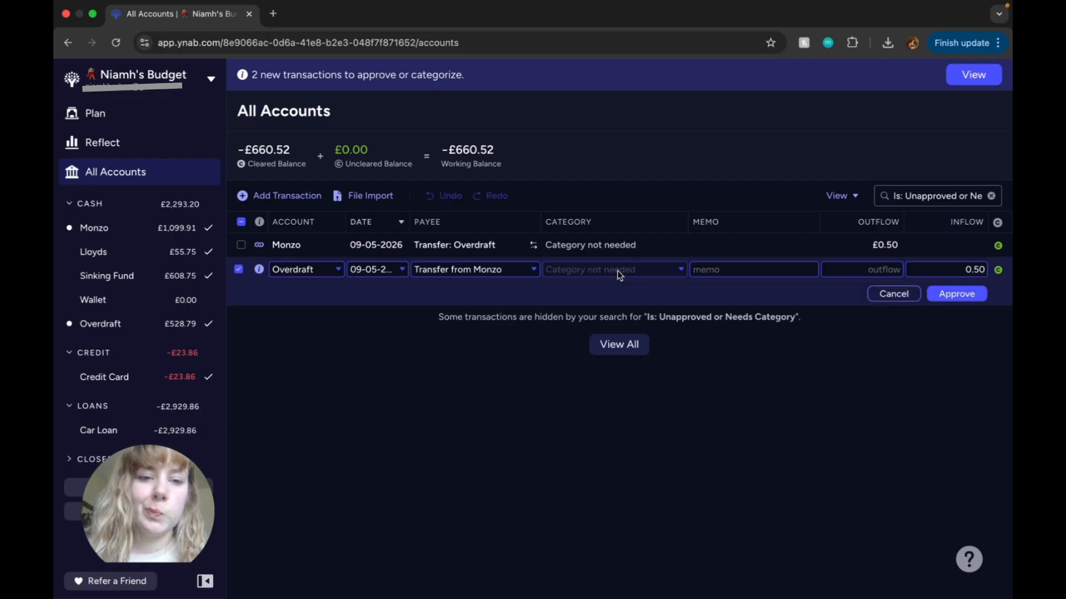
type("Round up")
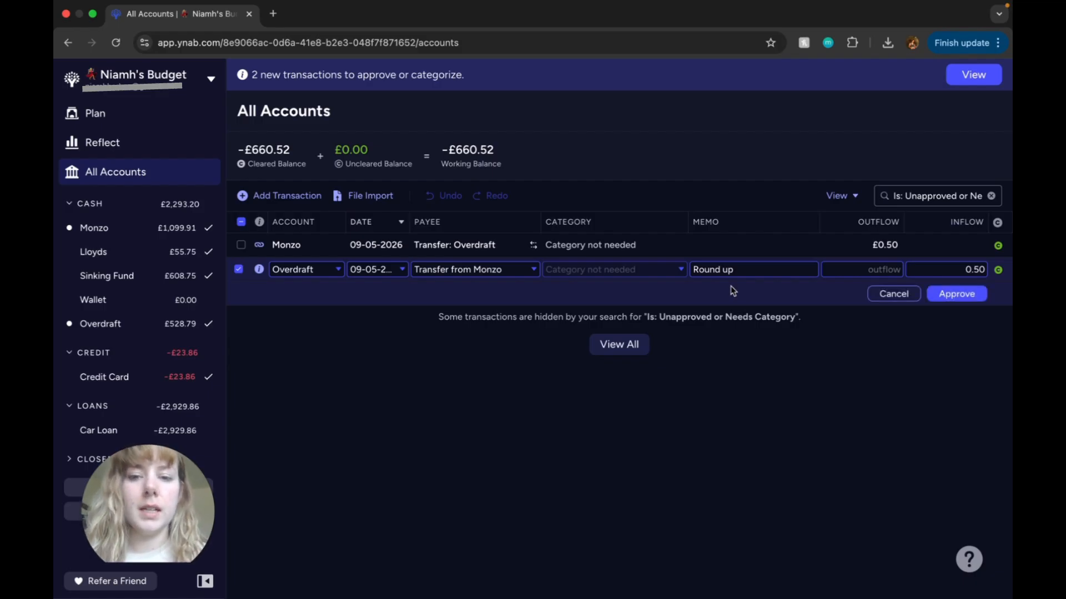
left_click(945, 293)
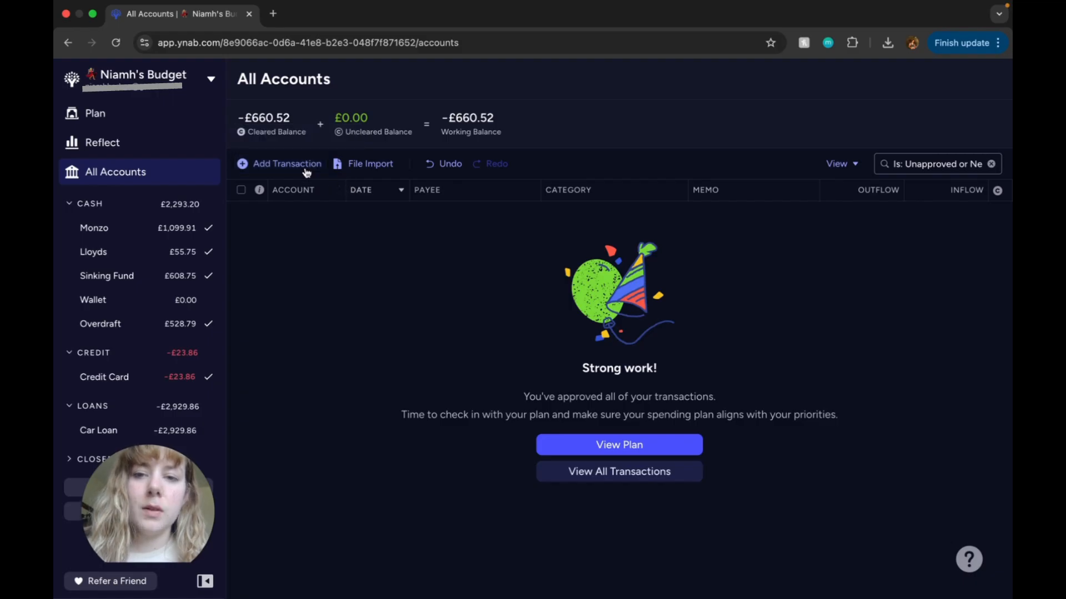
Step: Start a new Monzo transaction with payee YNAB and the YNAB category under Subscriptions
left_click(300, 165)
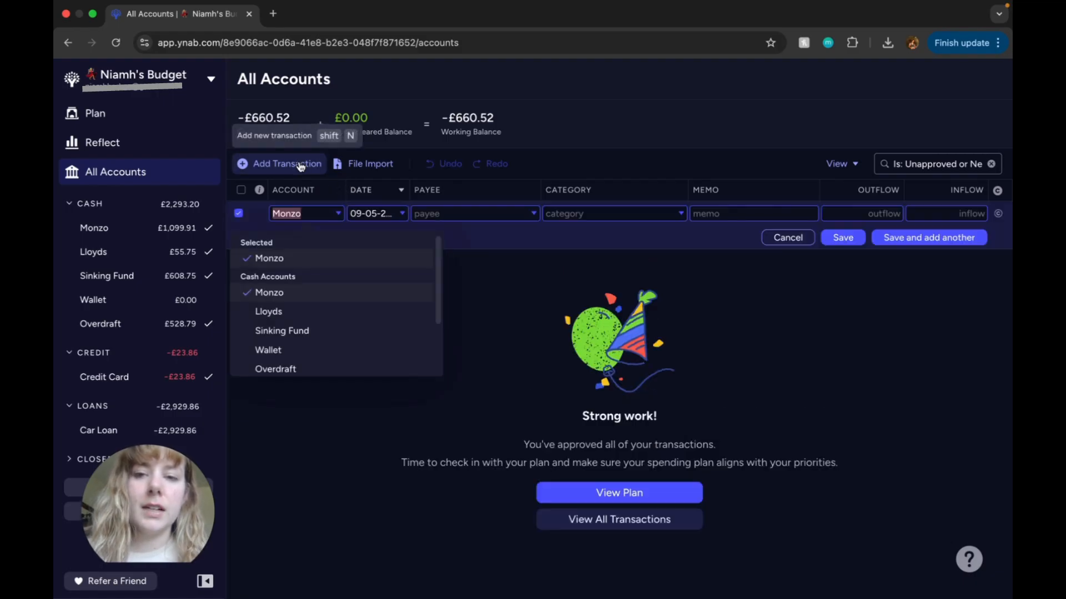
left_click(482, 214)
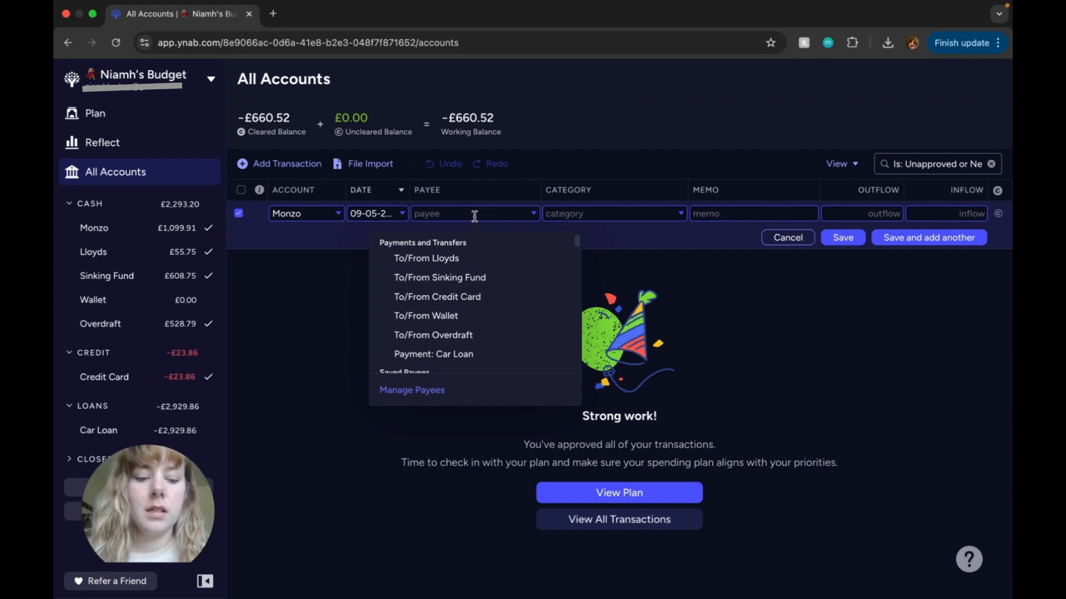
type("Y")
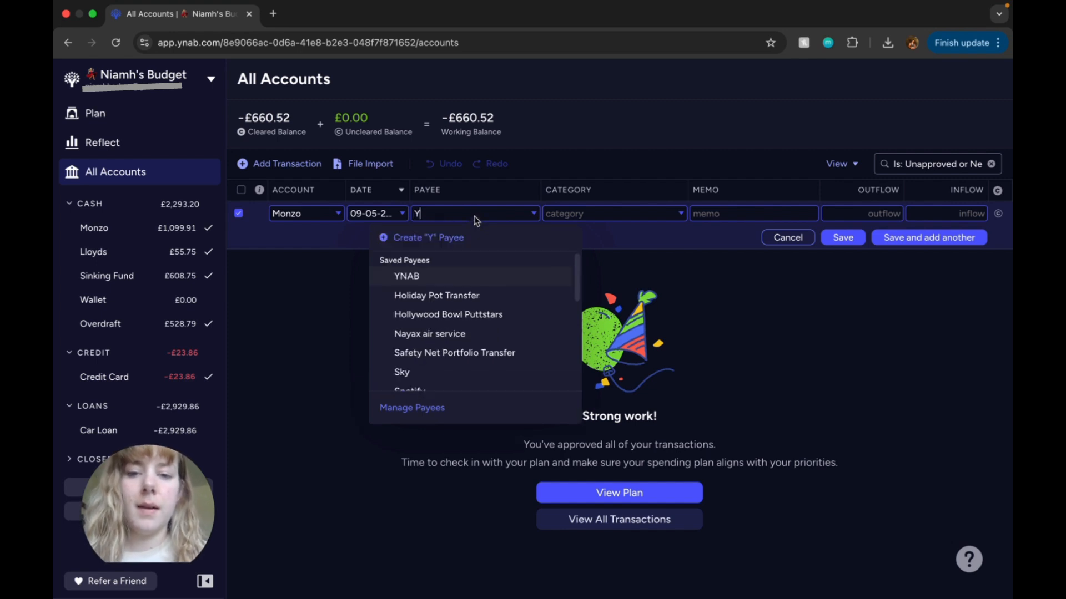
left_click(497, 277)
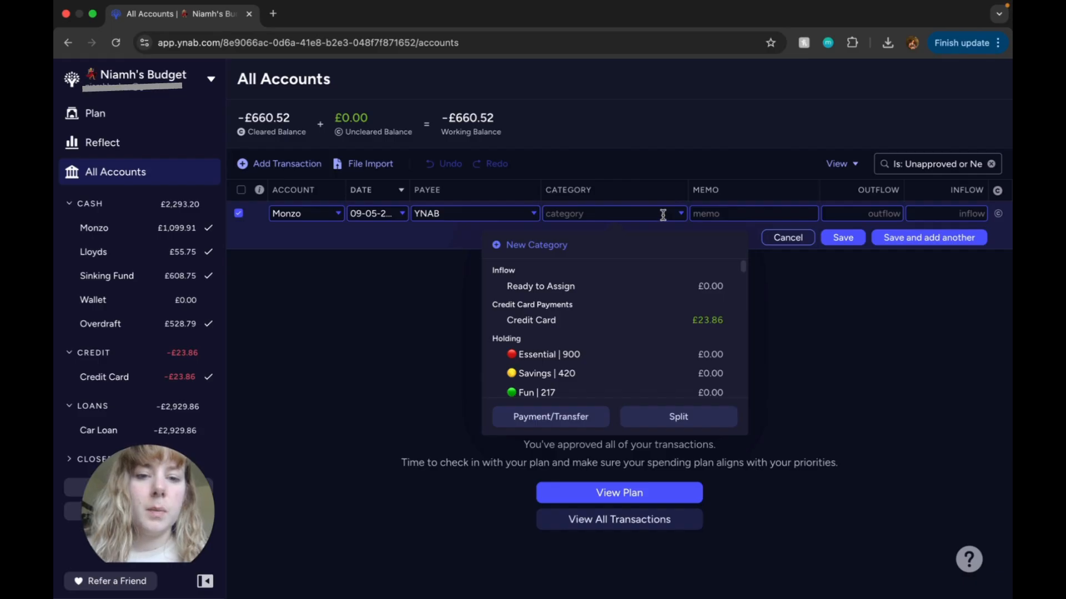
type("yn")
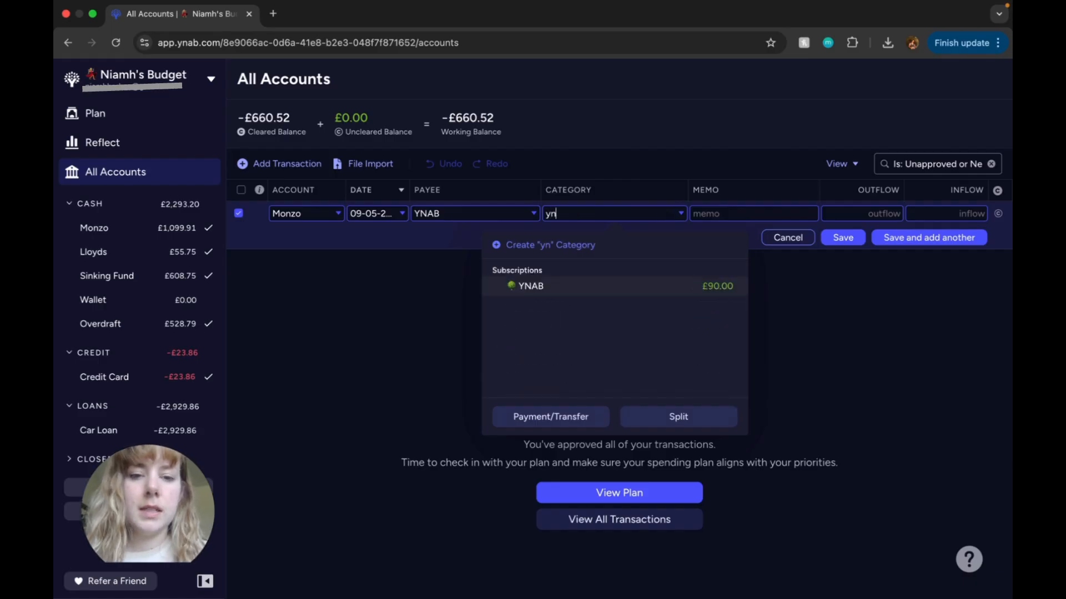
left_click(685, 294)
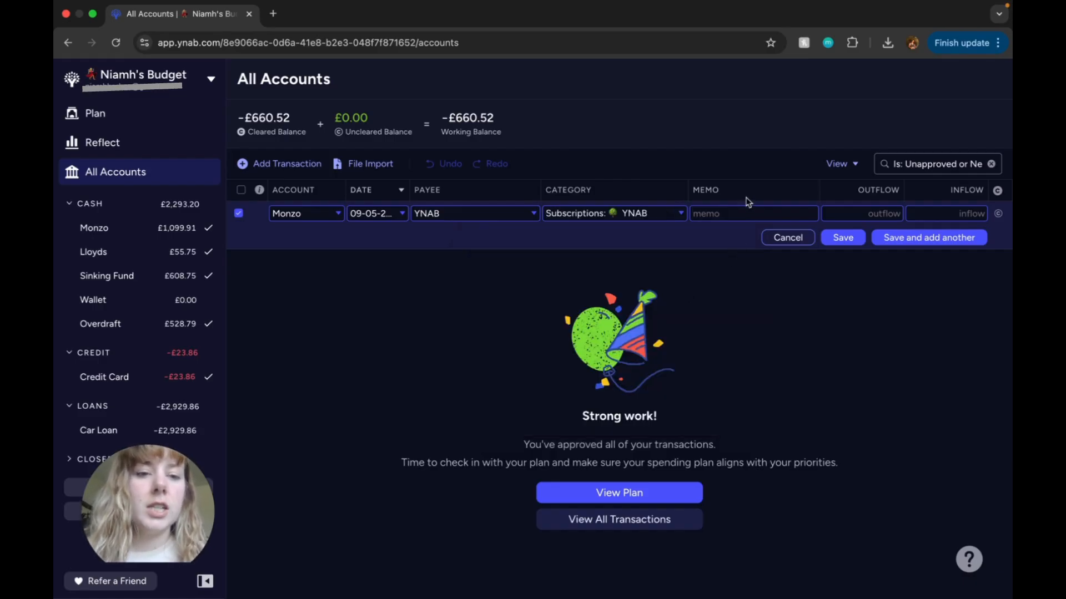
Step: Give the new YNAB transaction the memo "YNAB subscription" and an outflow of 81.00, mark it cleared and save it
left_click(752, 209)
type("YNAB")
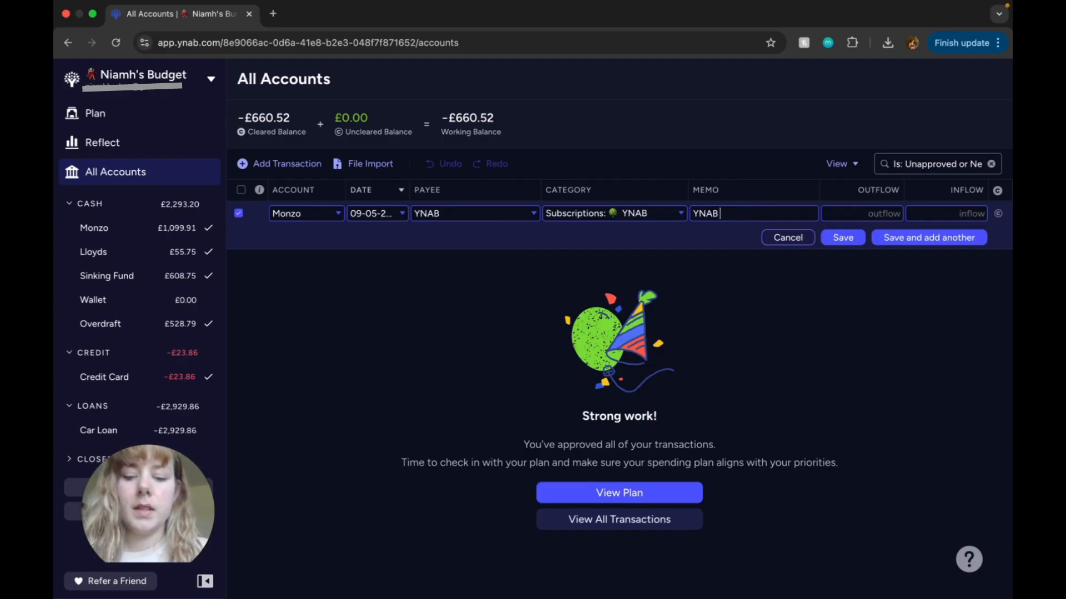
type(" subscription")
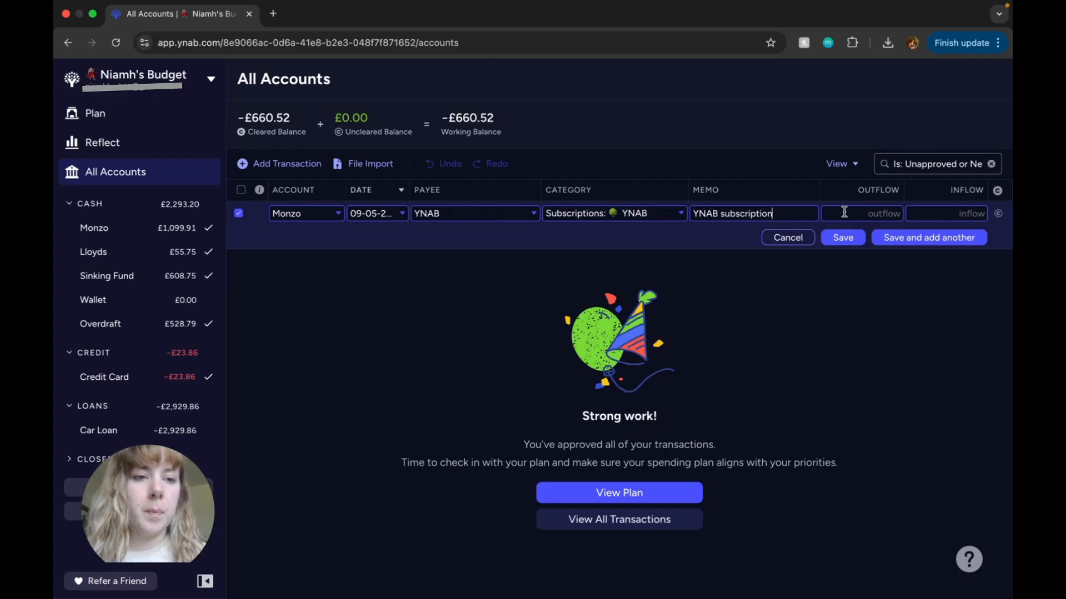
left_click(889, 217)
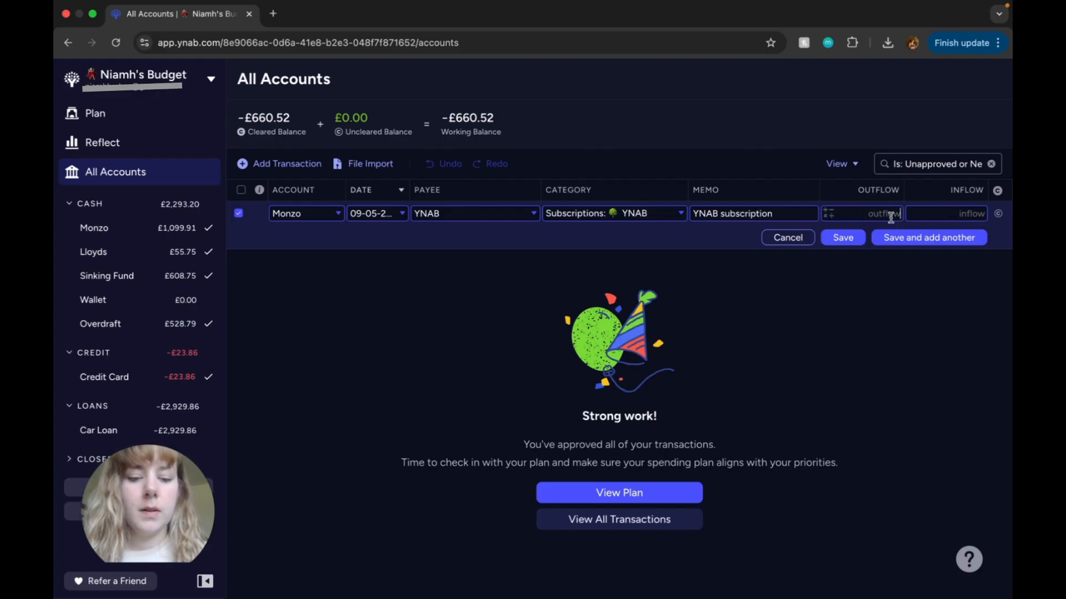
type("81")
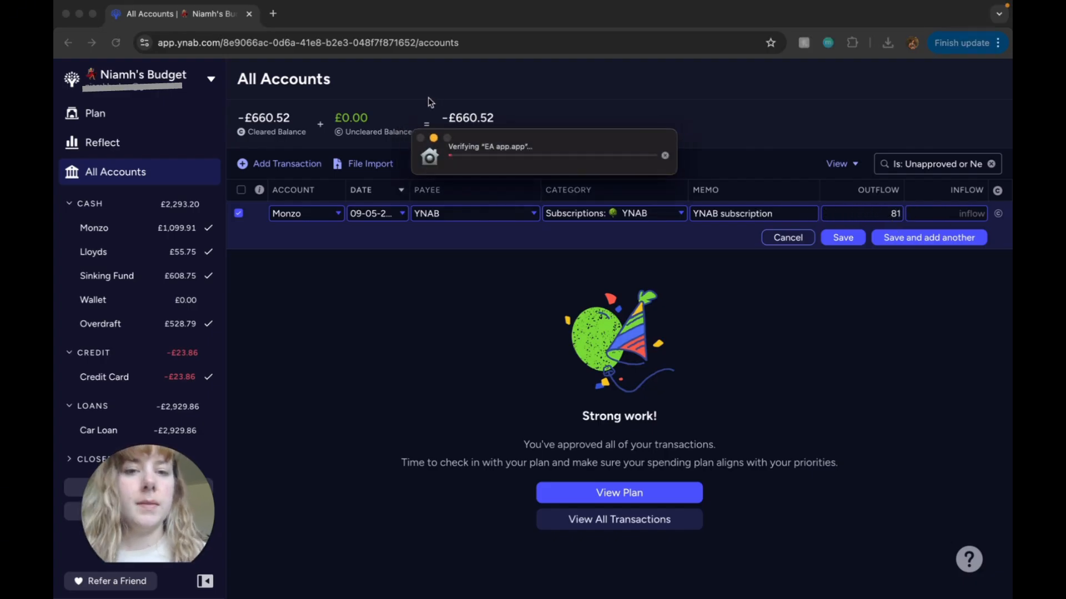
left_click(433, 139)
left_click(730, 240)
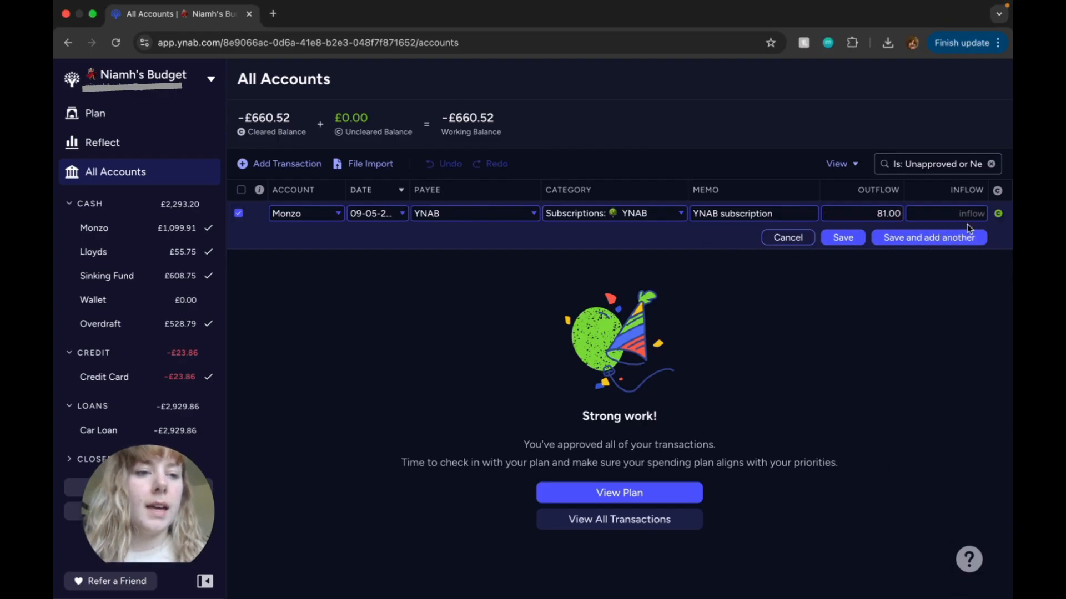
left_click(855, 239)
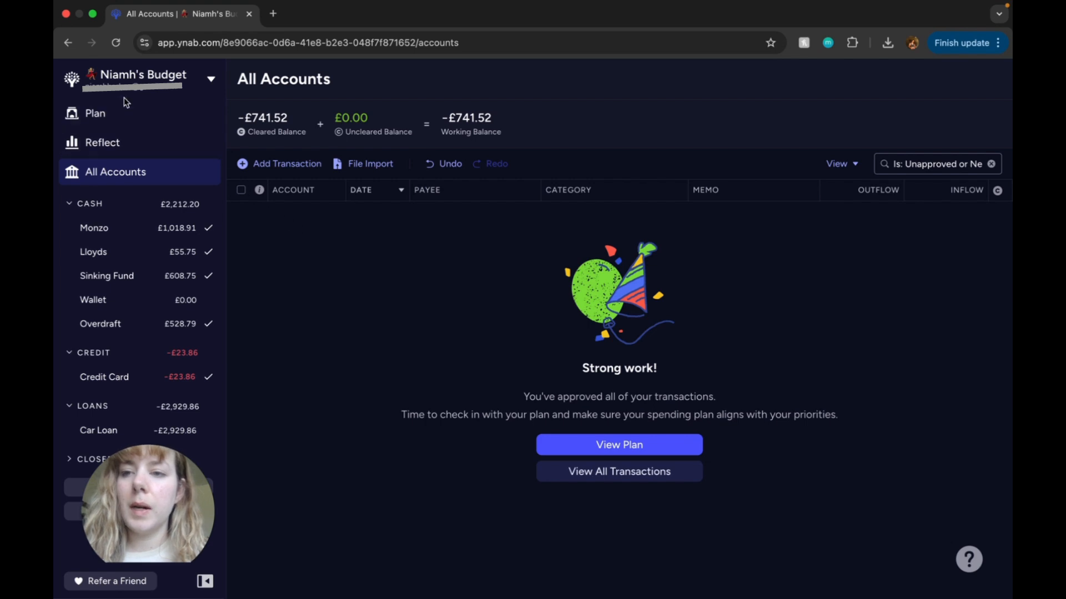
Step: In the May 2026 plan, move the 9.00 left in the YNAB category to Ready to Assign
left_click(132, 116)
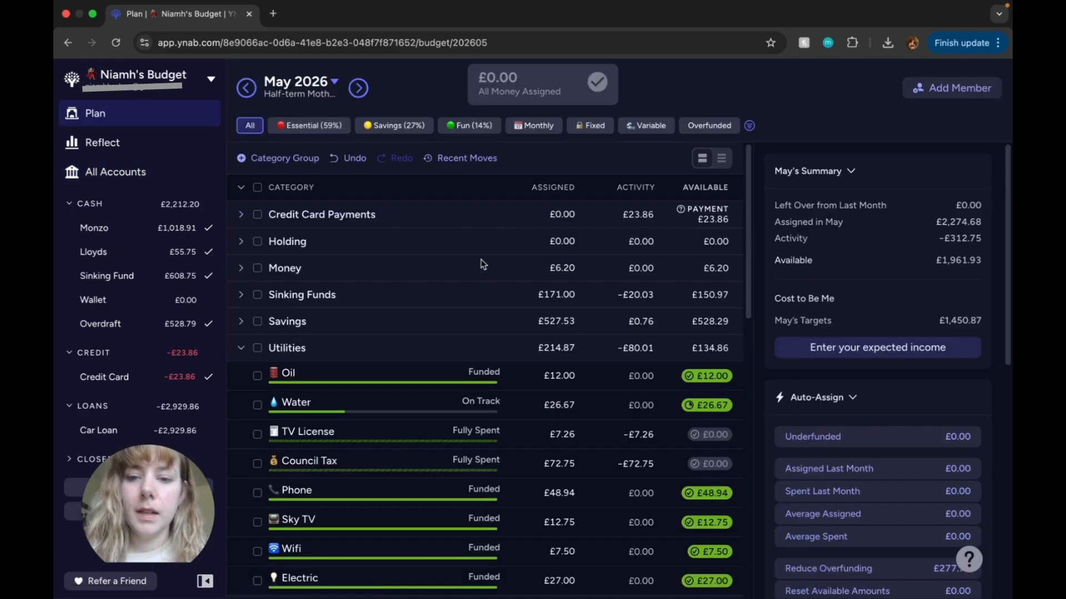
scroll(464, 281, "down", 3)
scroll(522, 279, "down", 4)
scroll(617, 386, "down", 2)
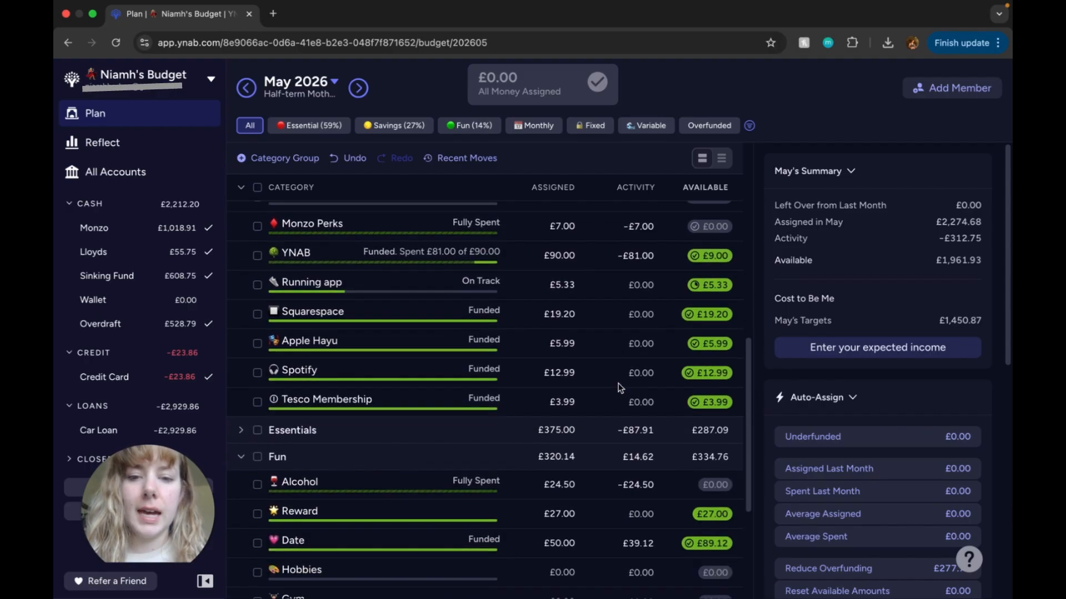
left_click(715, 259)
left_click(735, 362)
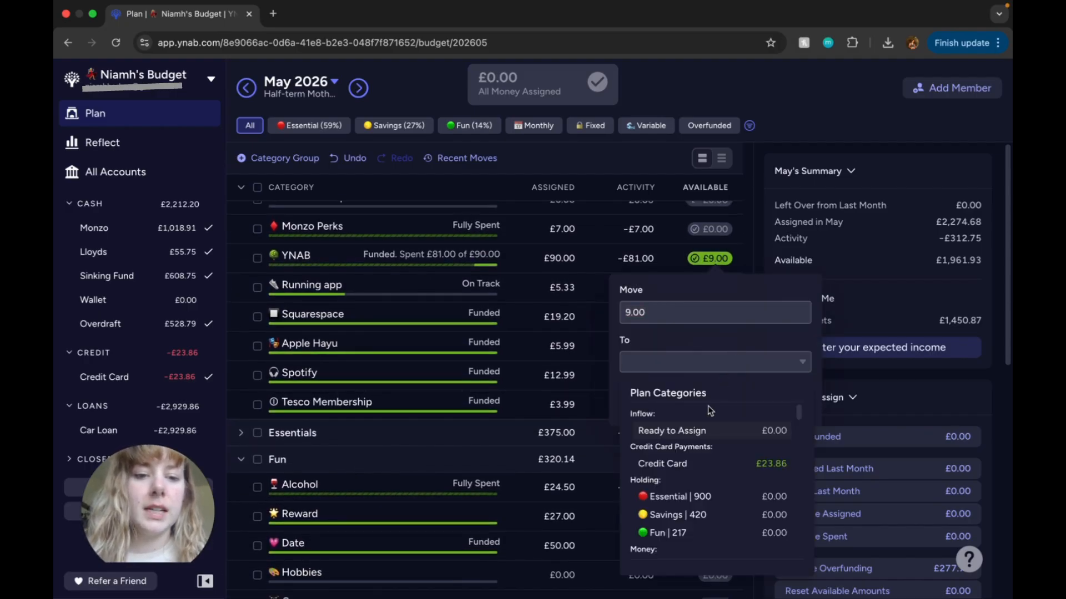
left_click(711, 435)
left_click(795, 405)
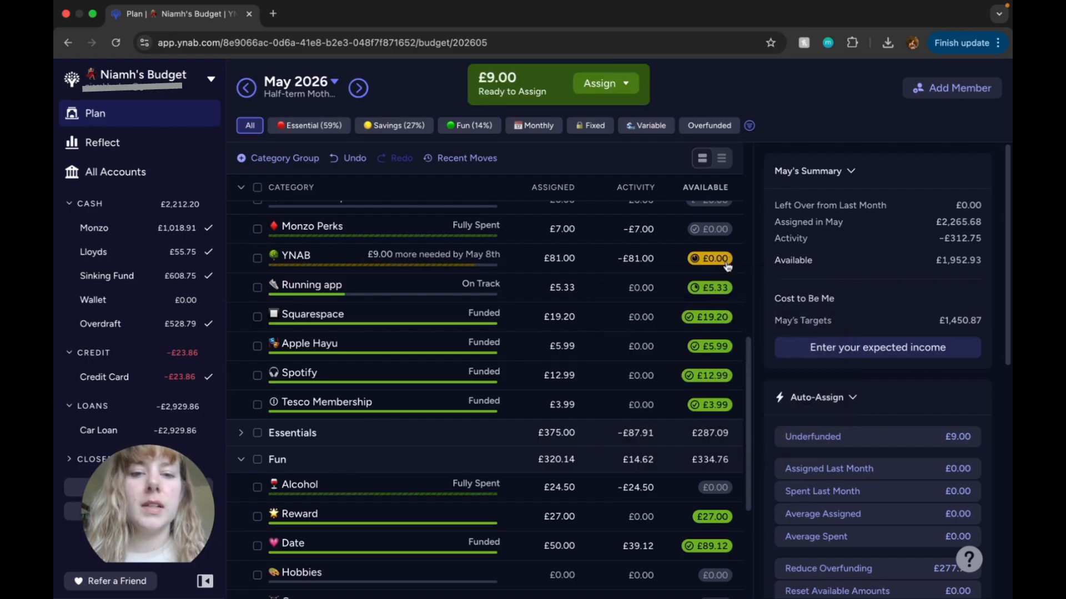
Step: Set the YNAB category's yearly target to £81.00, setting aside another £81.00 next year, and save the target
left_click(492, 257)
scroll(954, 444, "down", 3)
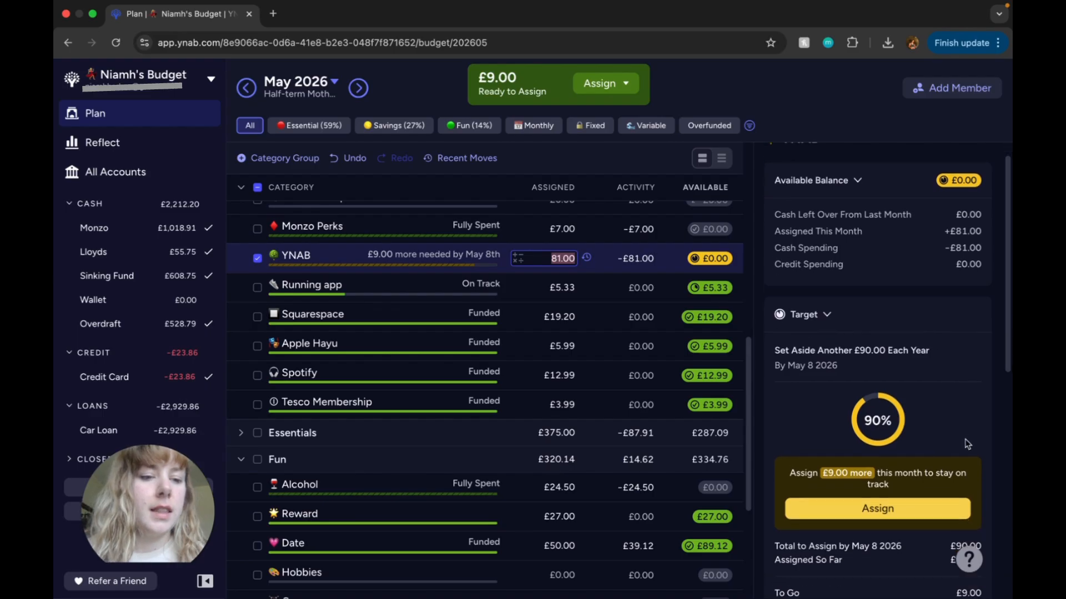
left_click(891, 507)
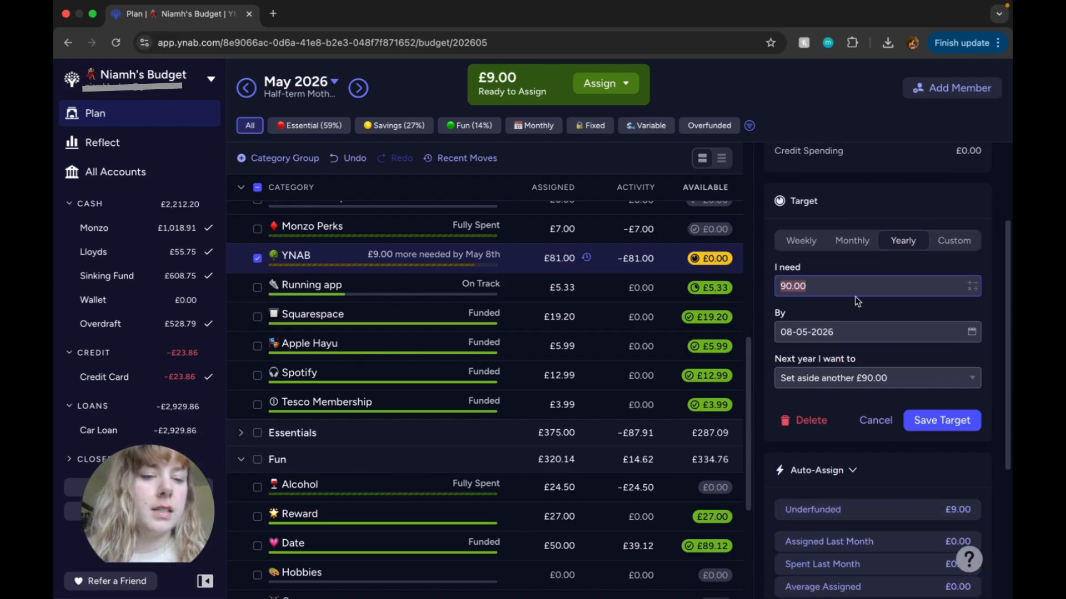
type("81")
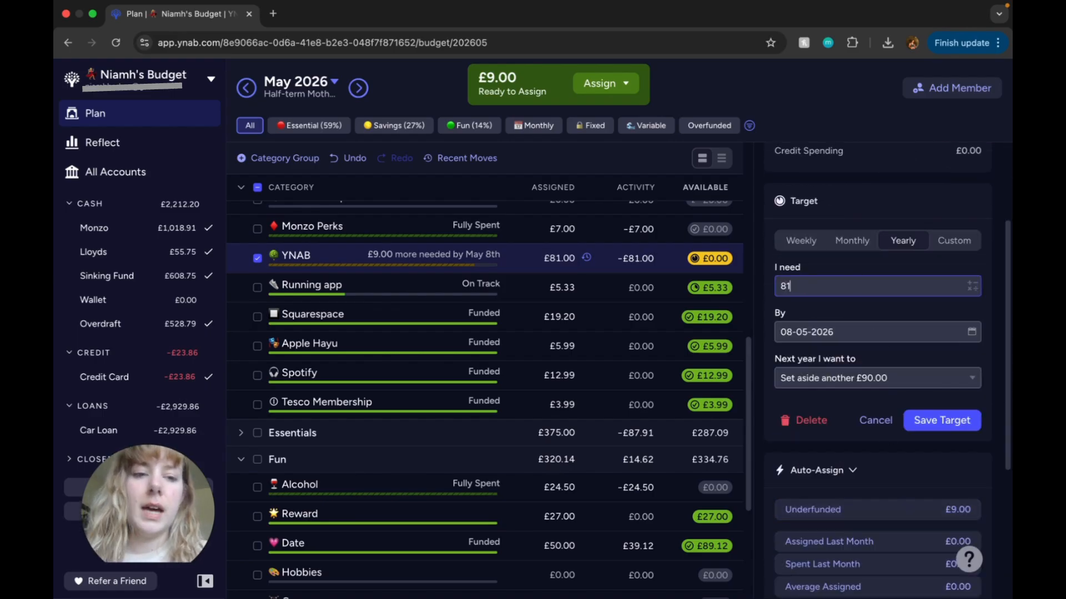
left_click(850, 315)
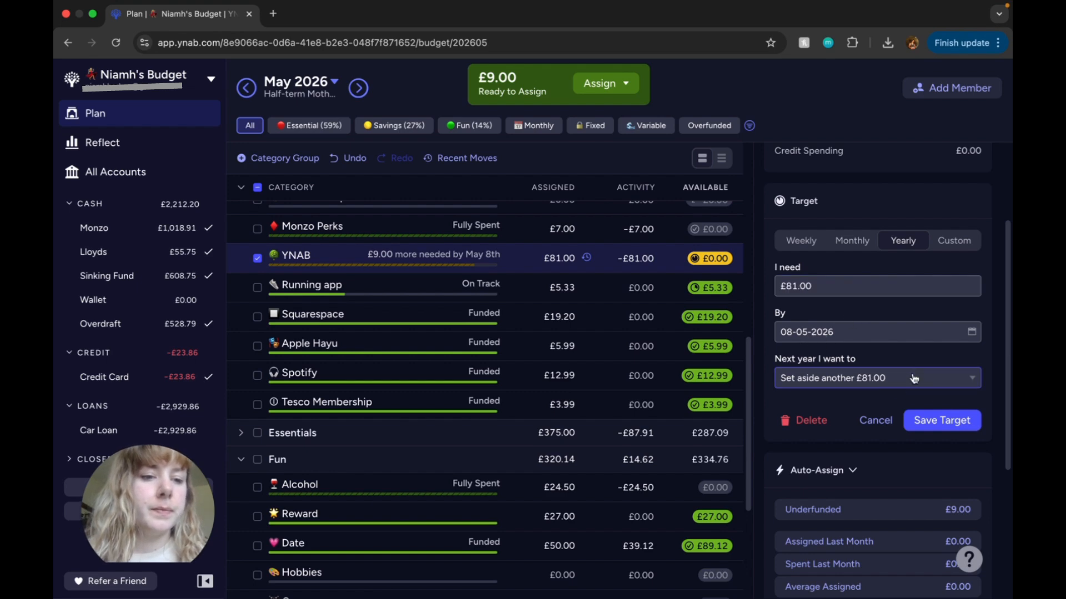
left_click(926, 424)
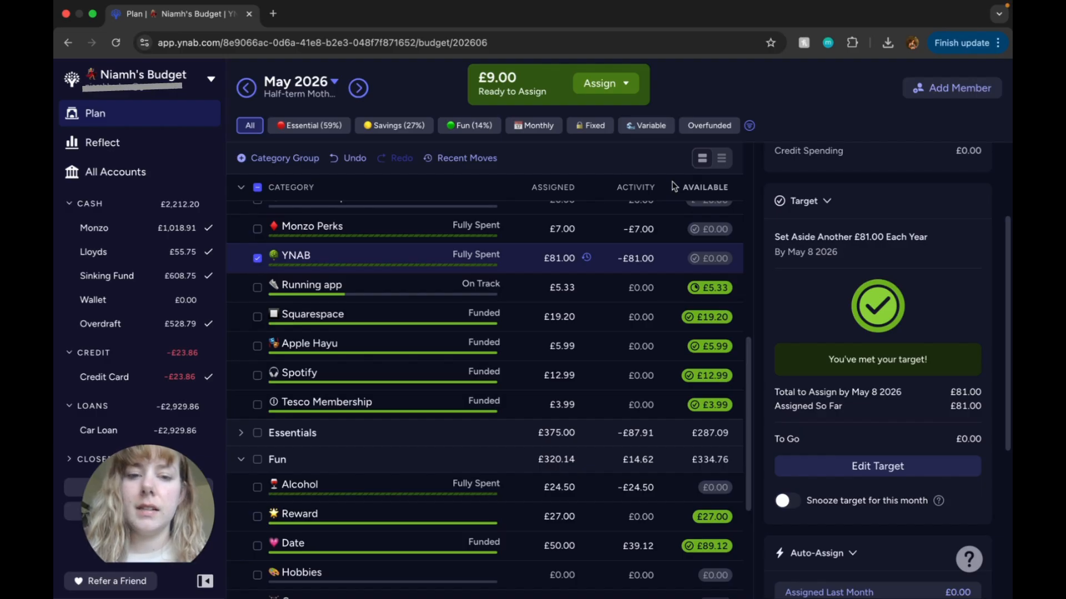
Step: Limit the June 2026 plan to the Monthly categories and expand the Essentials group
mouse_move(688, 185)
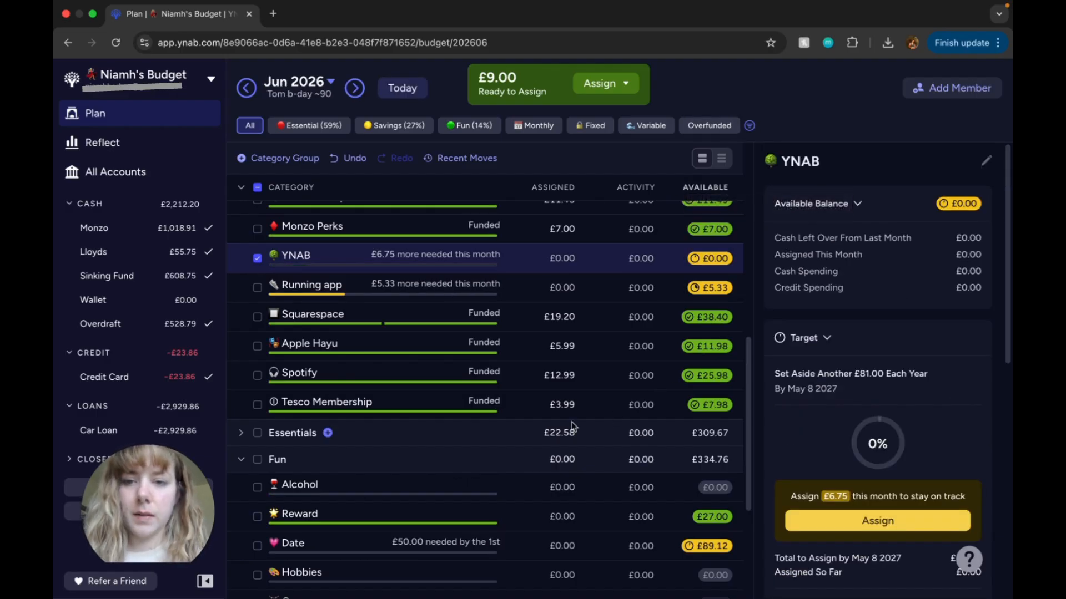
scroll(573, 426, "up", 3)
scroll(573, 426, "up", 3)
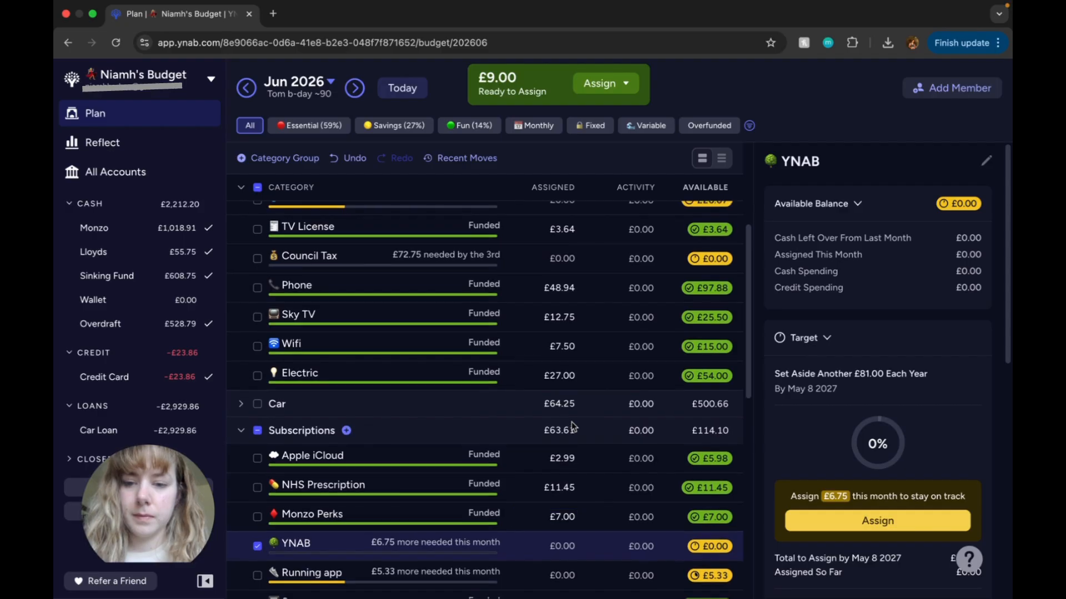
scroll(574, 426, "down", 2)
scroll(573, 427, "down", 4)
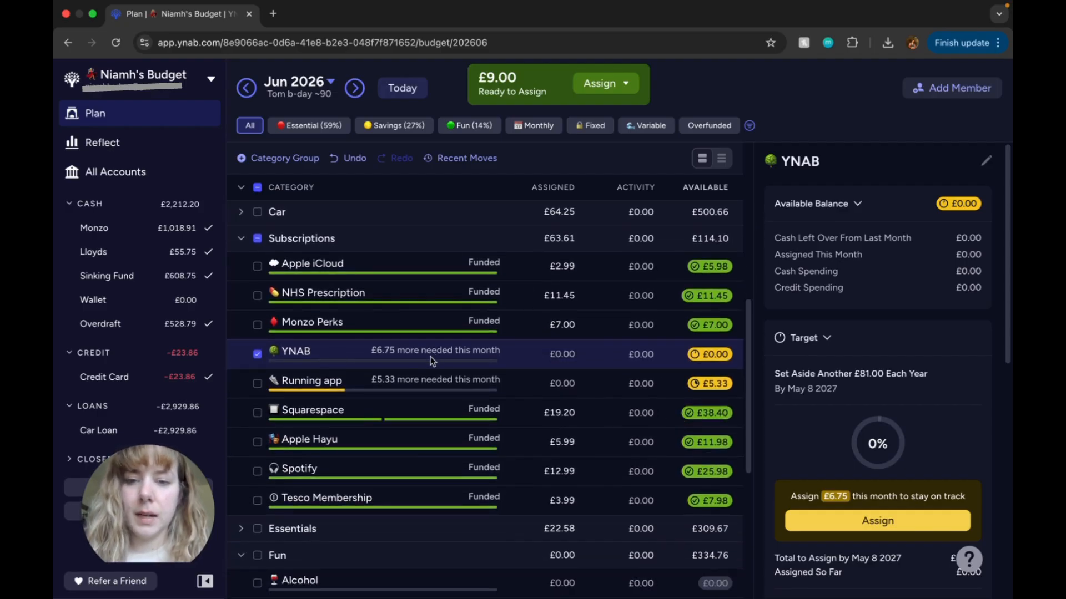
left_click(536, 126)
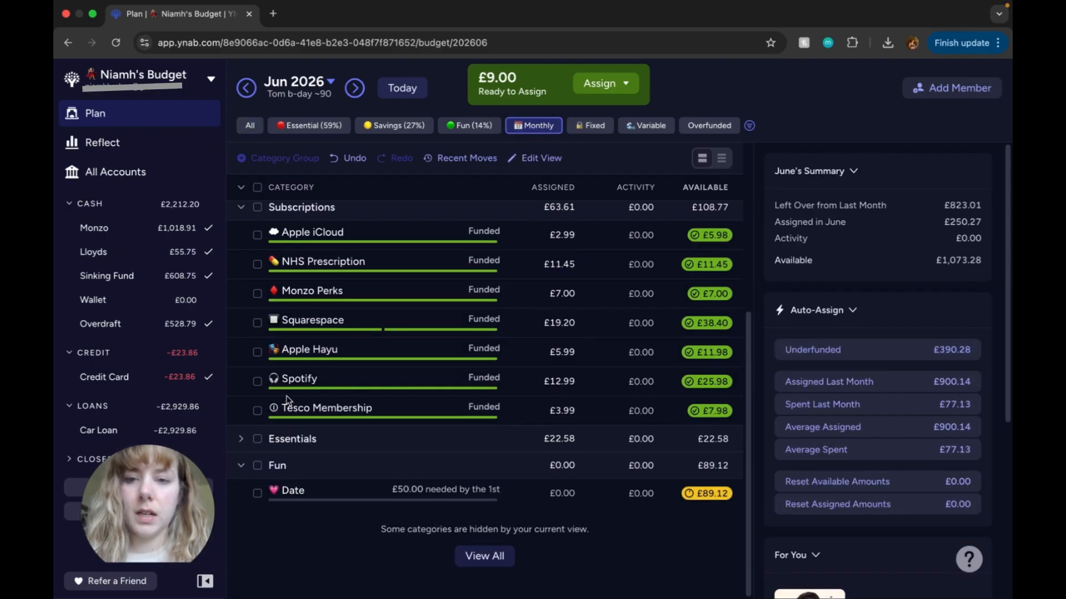
left_click(241, 441)
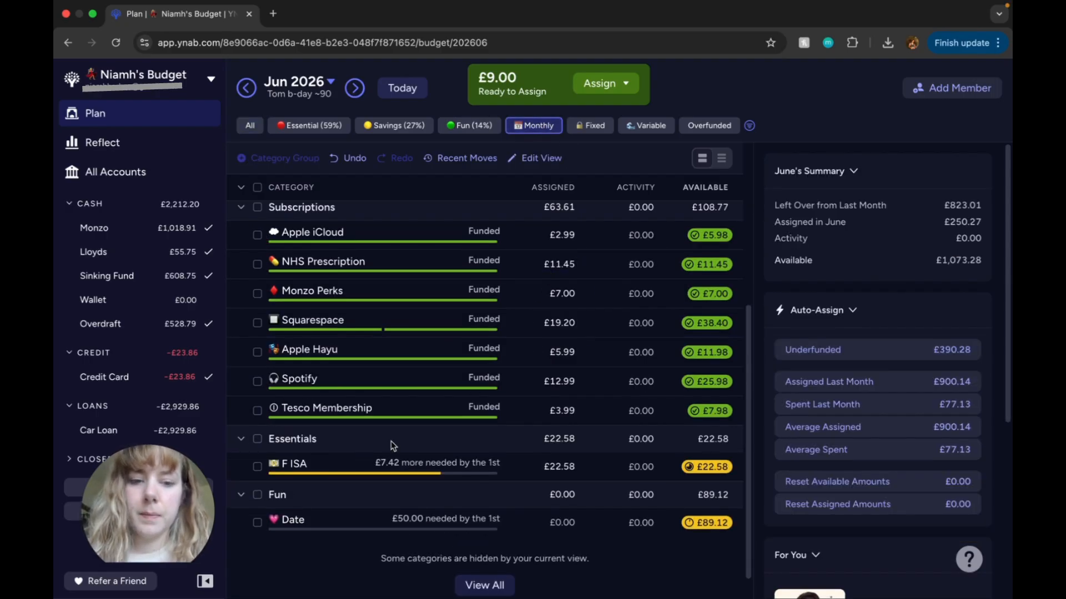
Step: Add 9 to the F ISA category's June 2026 assignment and reduce its overfunding so that £30.00 is assigned
scroll(555, 446, "down", 1)
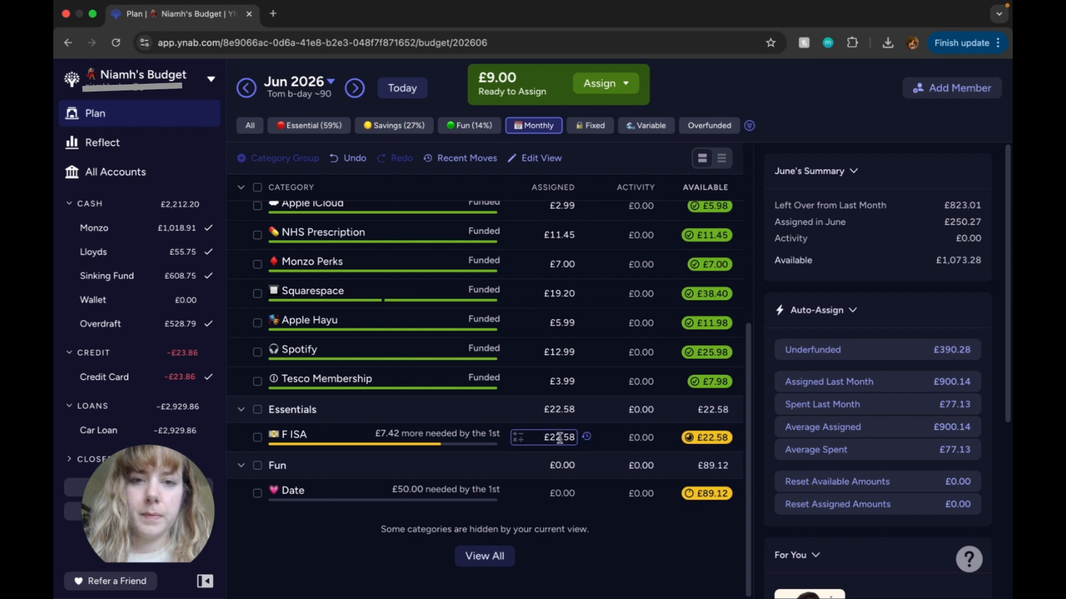
left_click(626, 454)
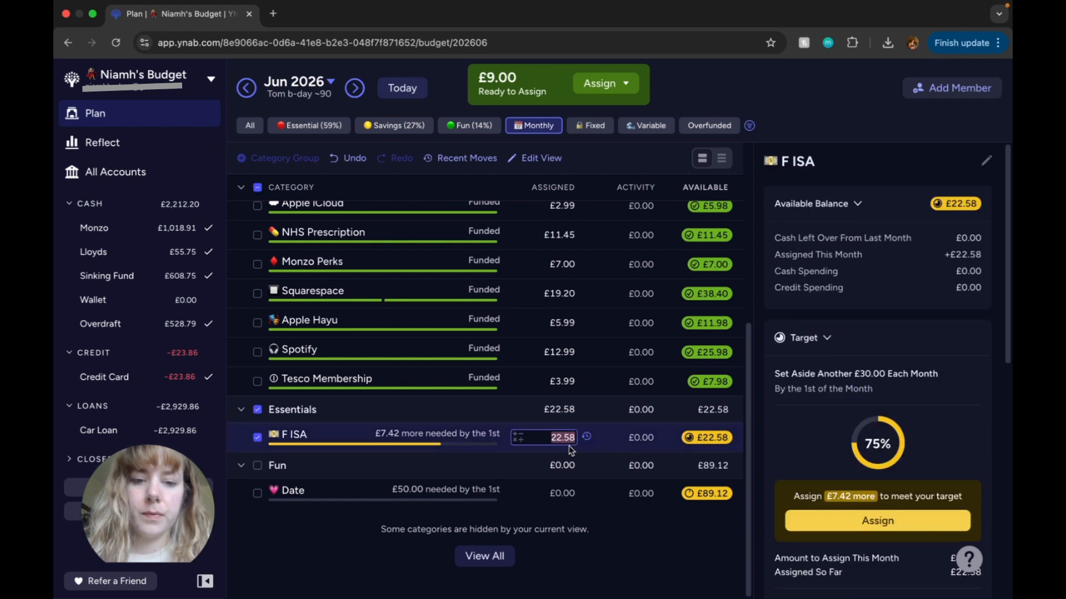
left_click(517, 440)
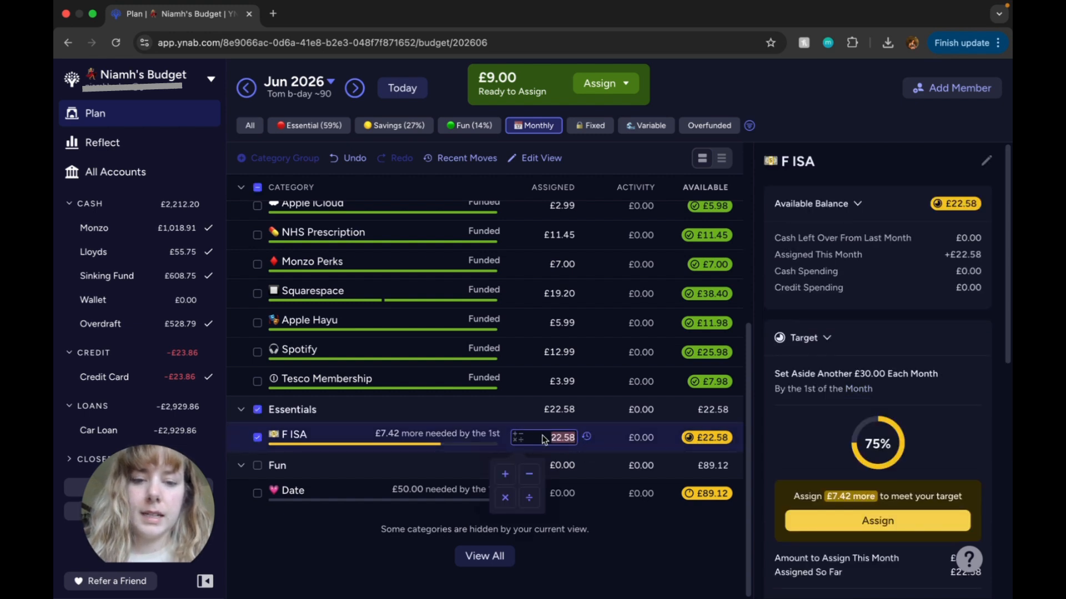
type("+9")
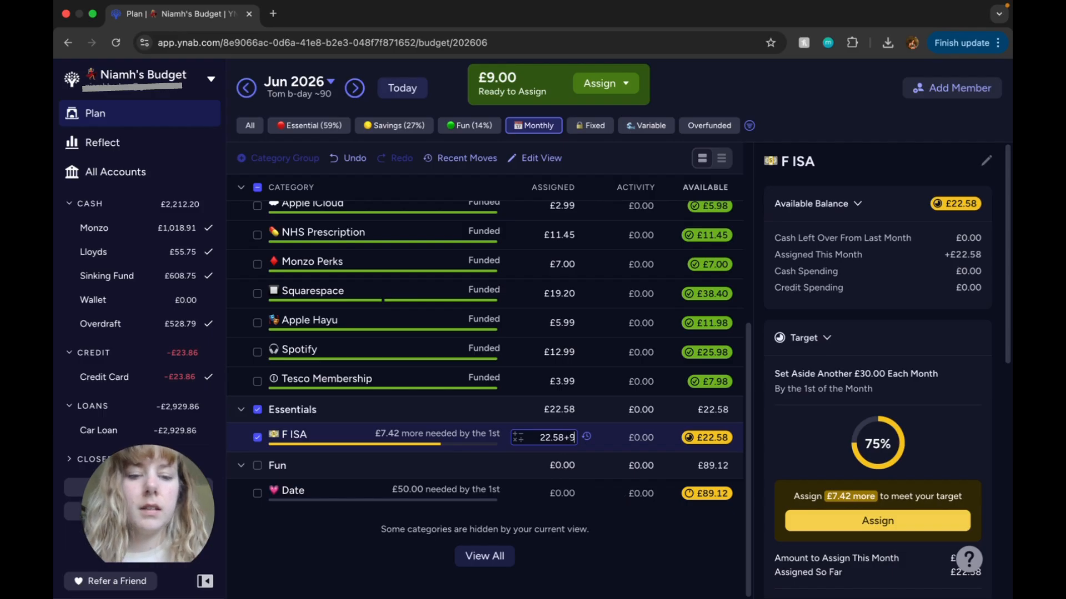
key("Return")
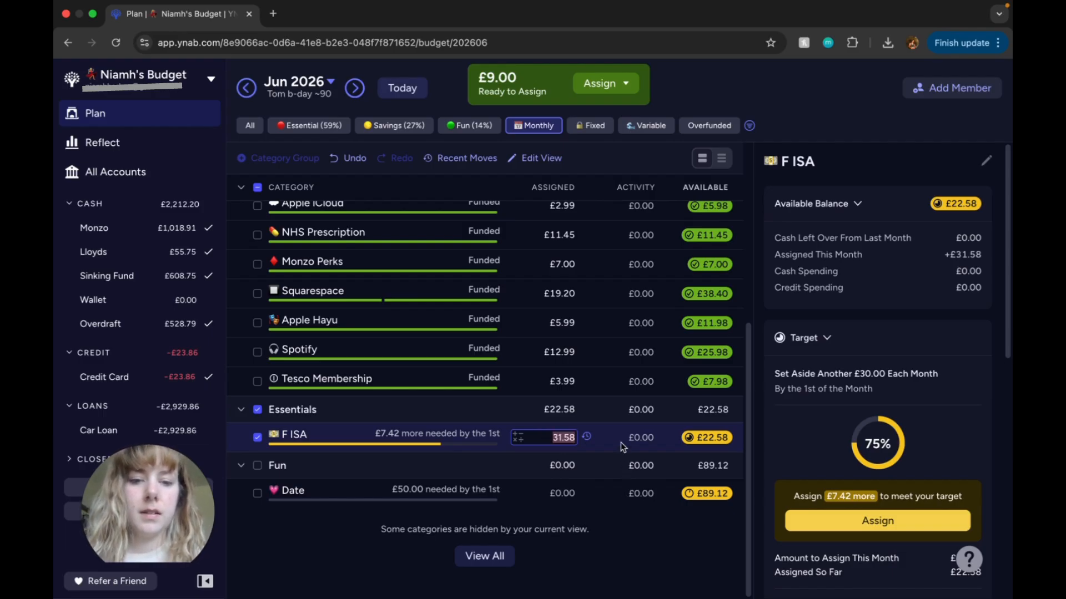
left_click(726, 440)
left_click(660, 448)
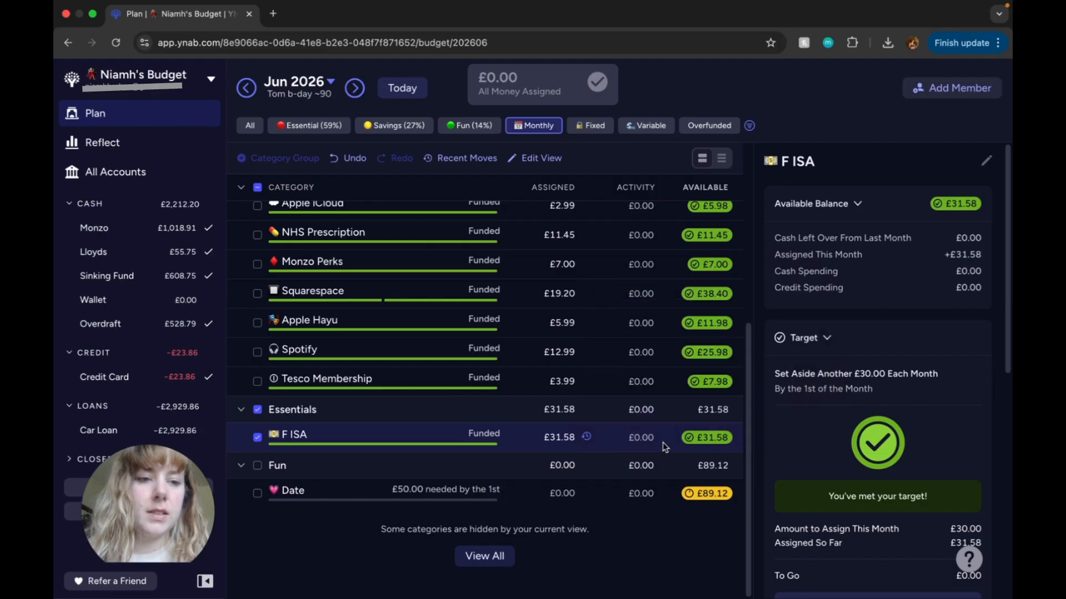
scroll(849, 433, "down", 6)
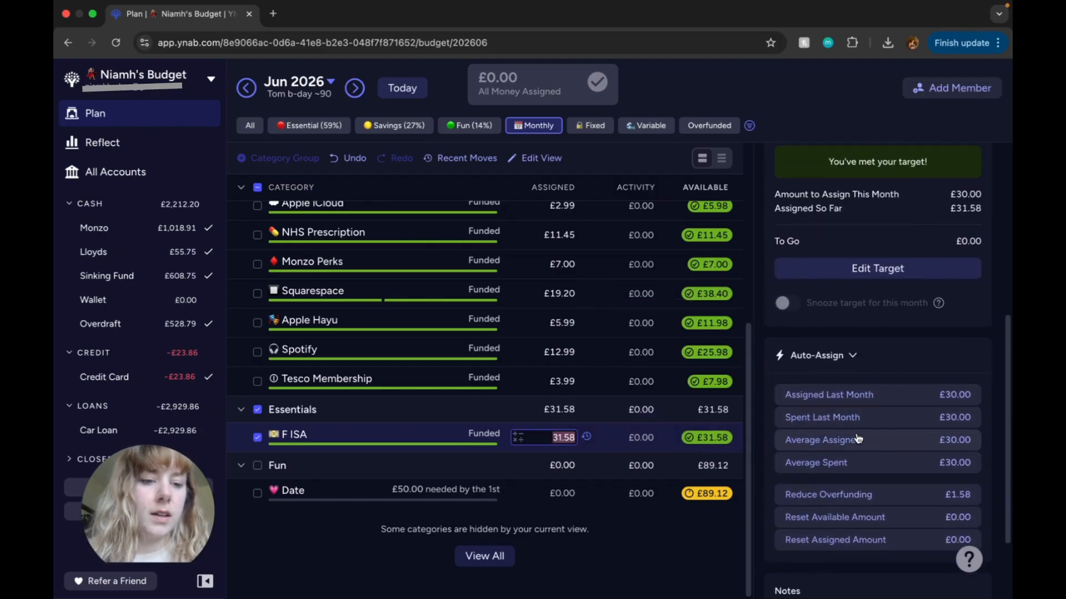
left_click(913, 494)
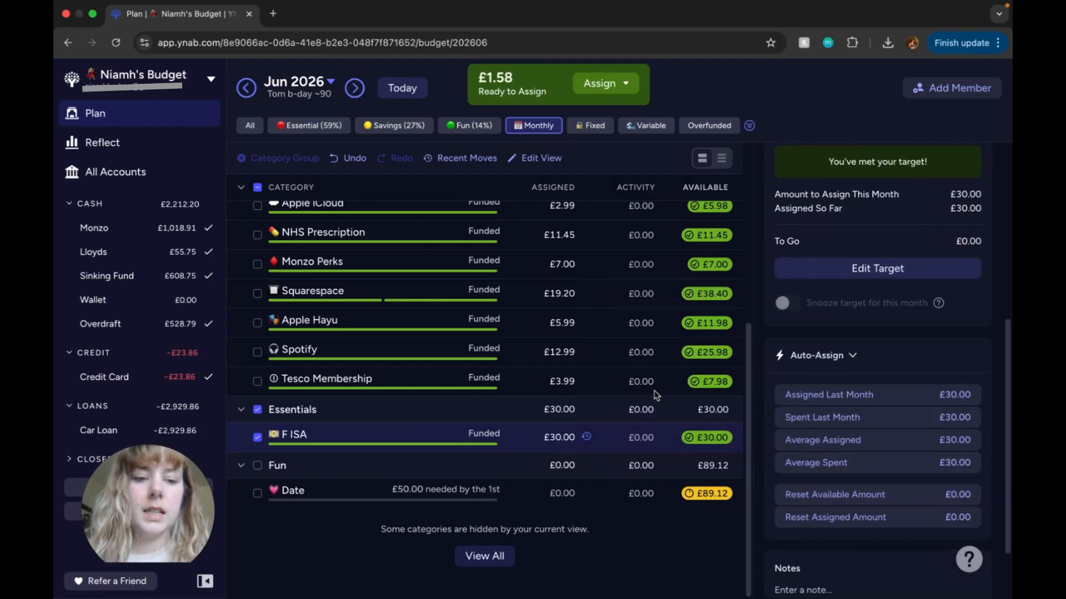
Step: Toggle the Savings group in the Monthly view and switch the June plan to the Fixed categories
scroll(664, 392, "up", 5)
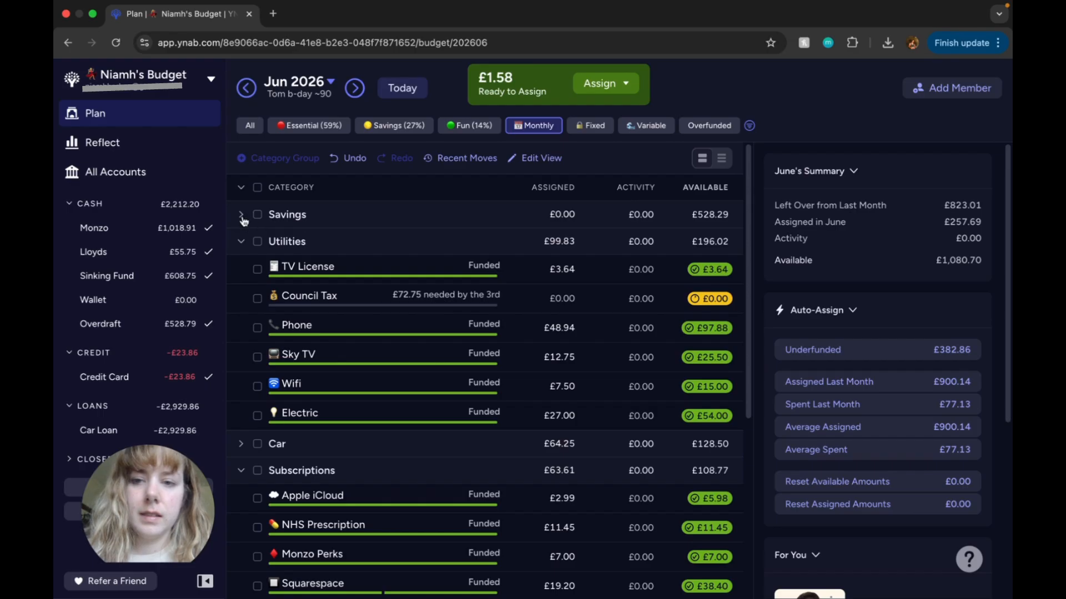
left_click(242, 216)
scroll(459, 238, "down", 5)
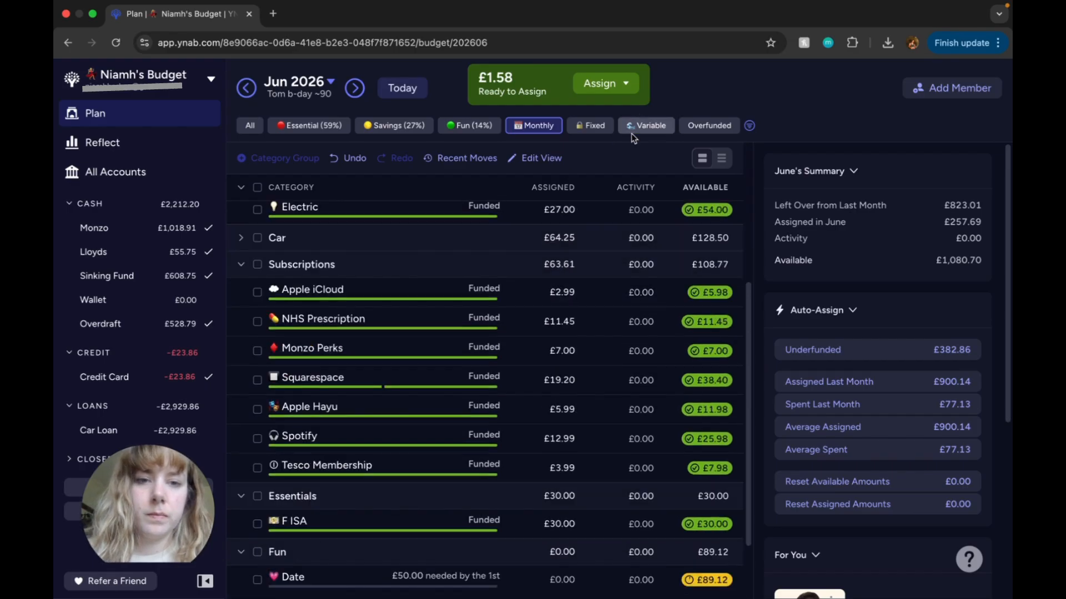
left_click(599, 131)
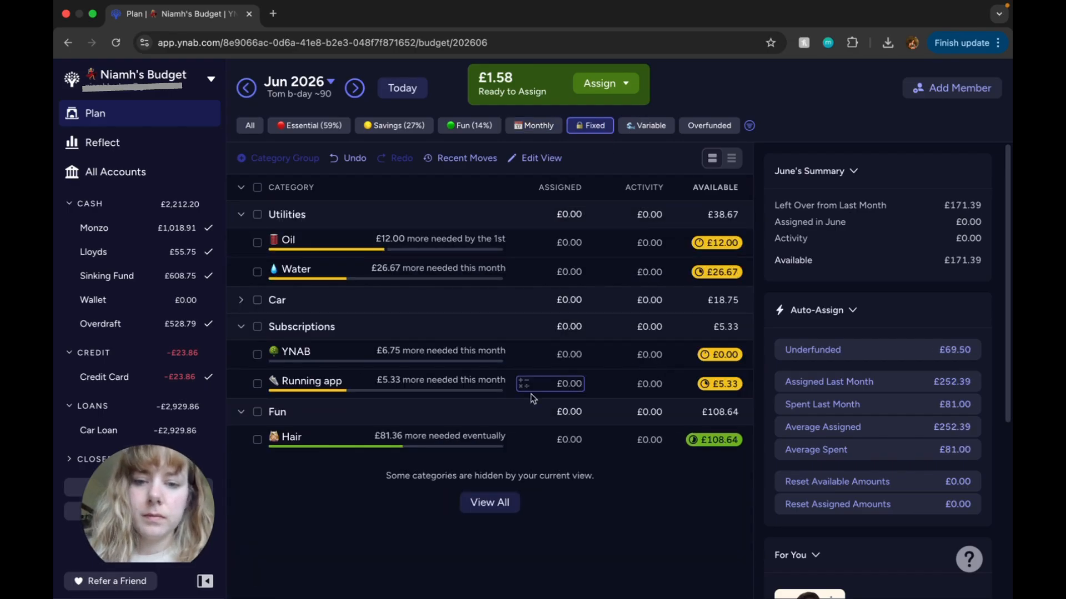
left_click(575, 384)
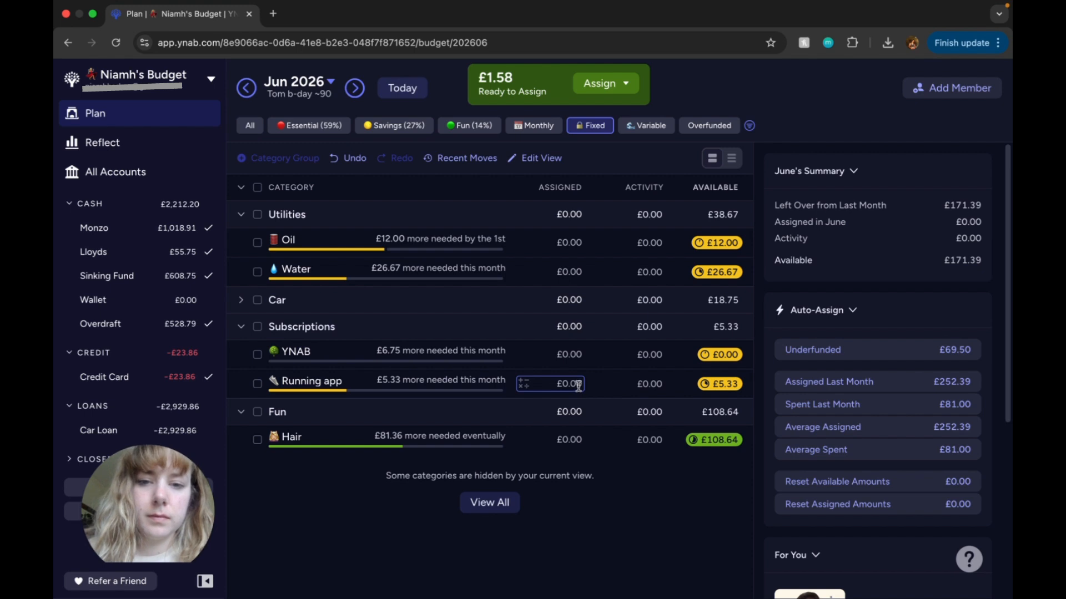
left_click(579, 384)
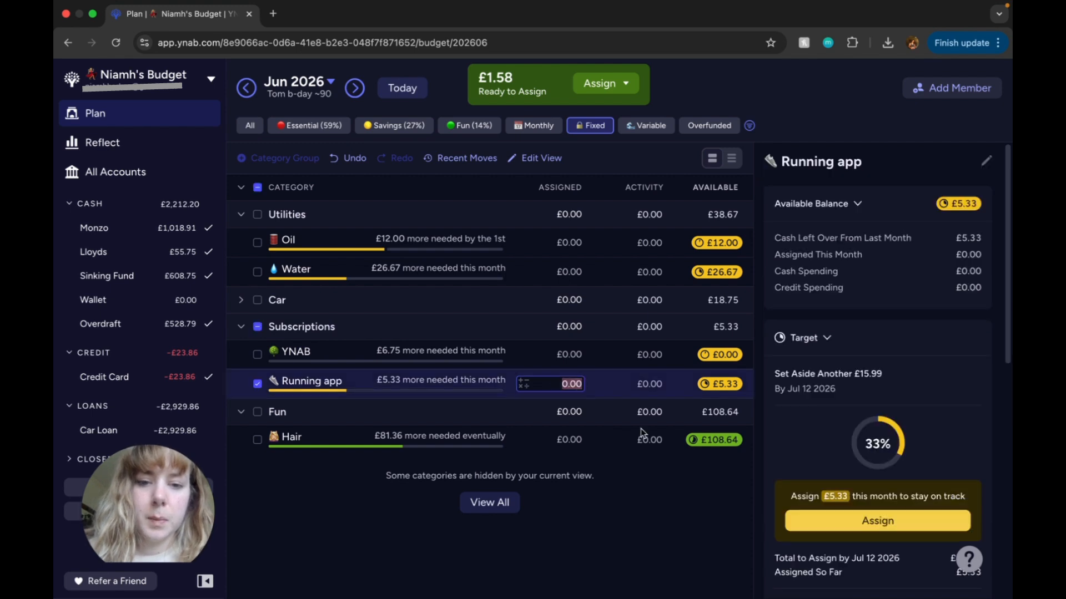
type("1.58")
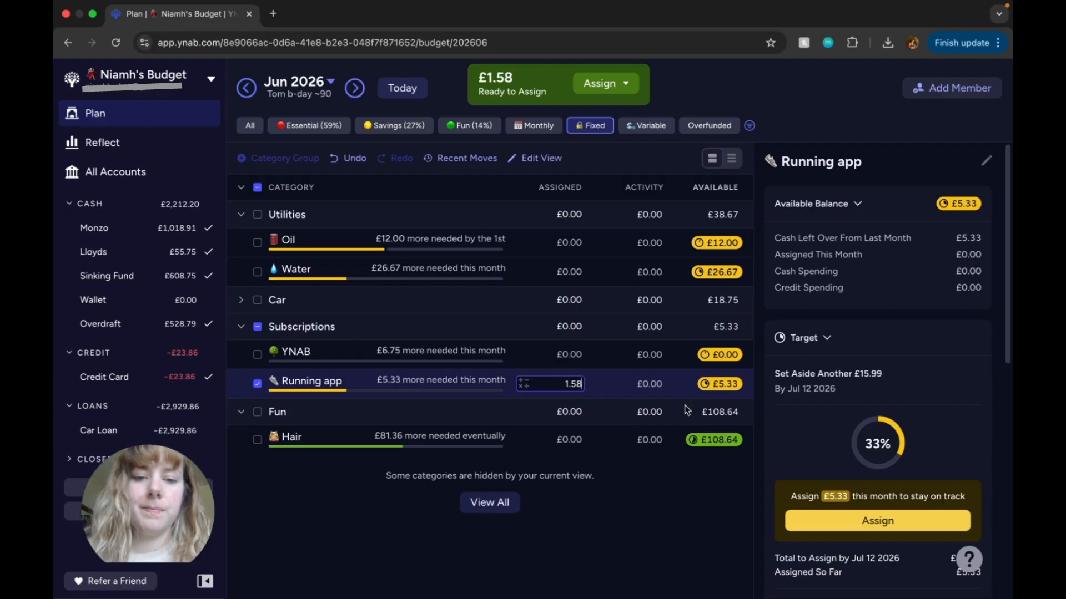
key("BackSpace")
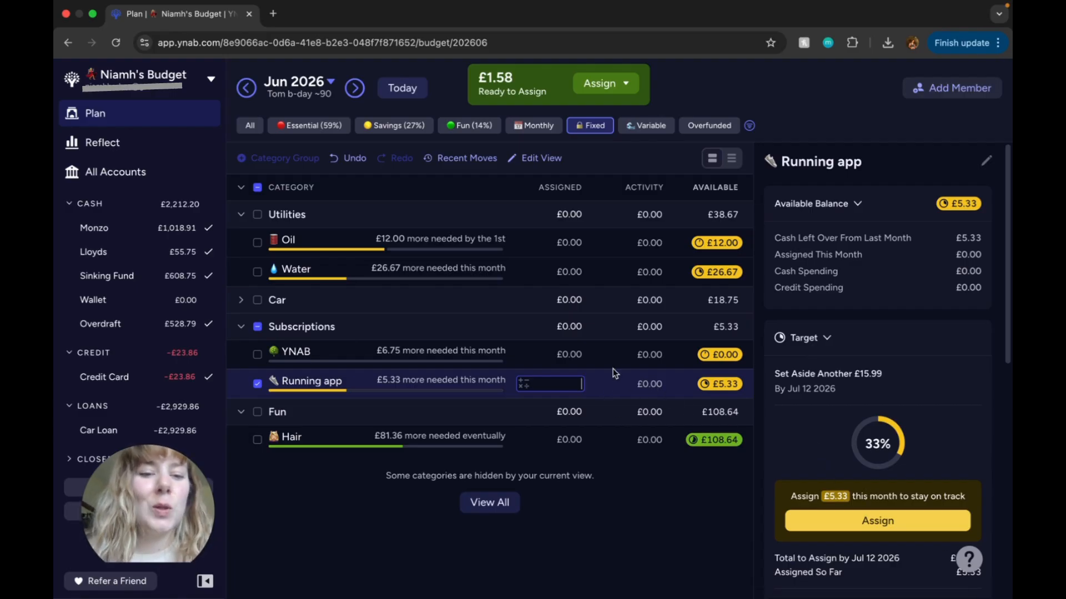
Step: Assign 1.58 to the YNAB category for June 2026 and minimise the EA app verification window
left_click(578, 355)
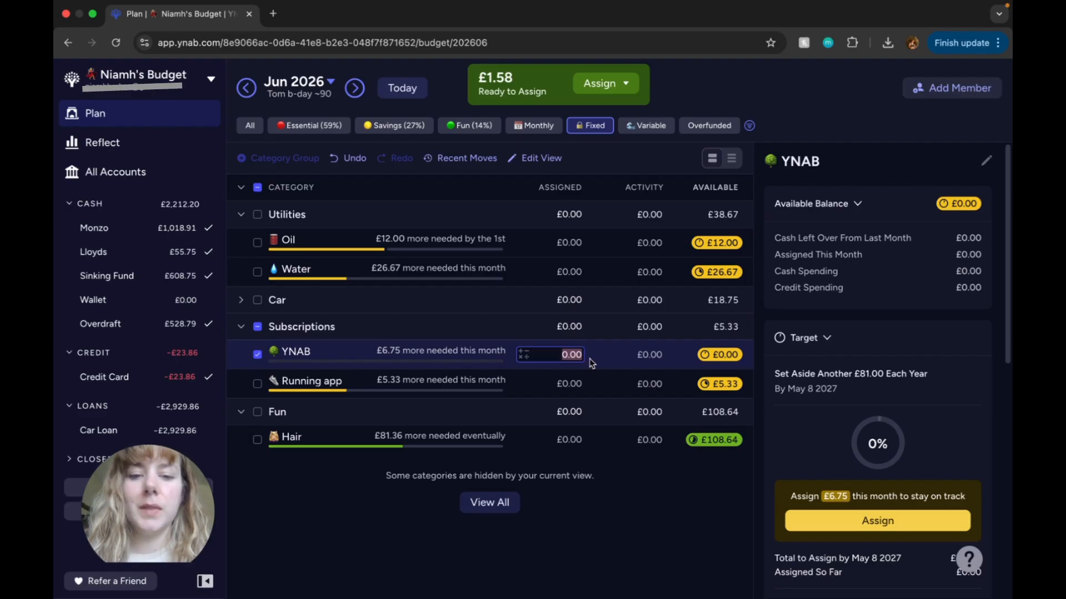
type("6")
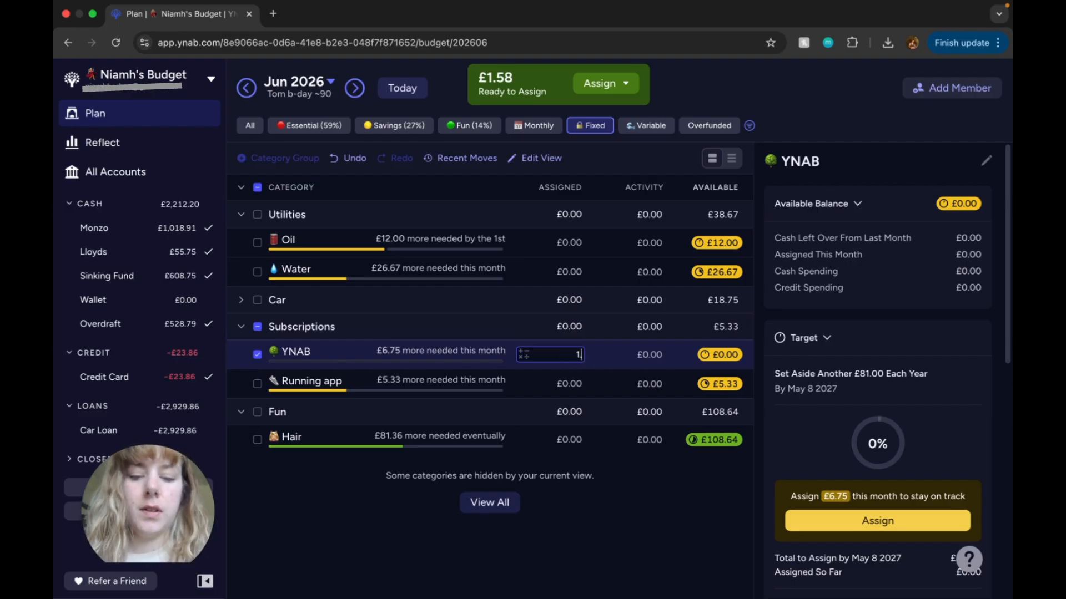
key("Return")
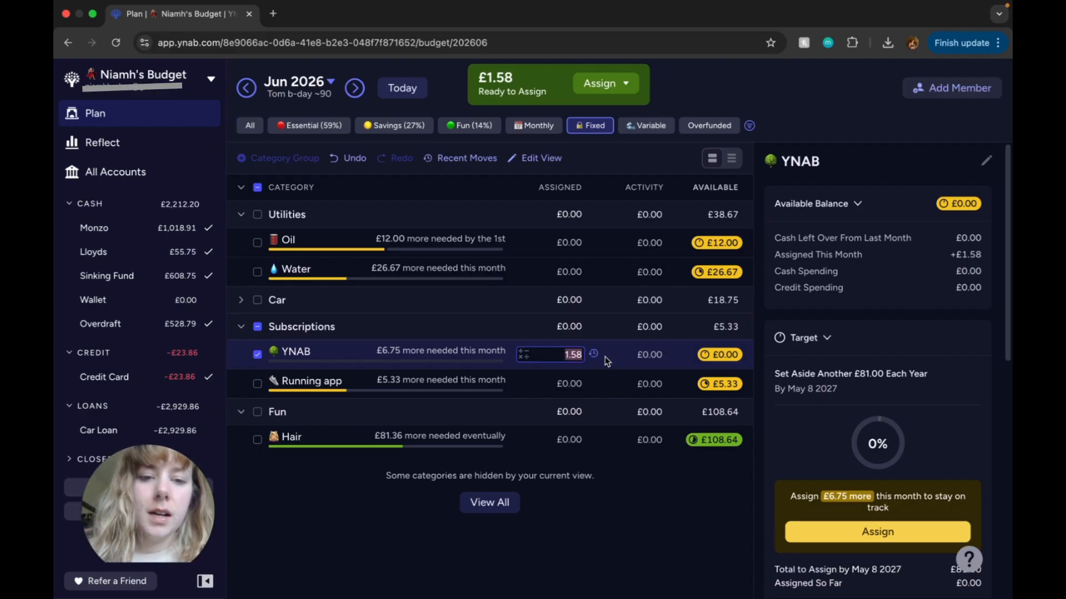
left_click(626, 327)
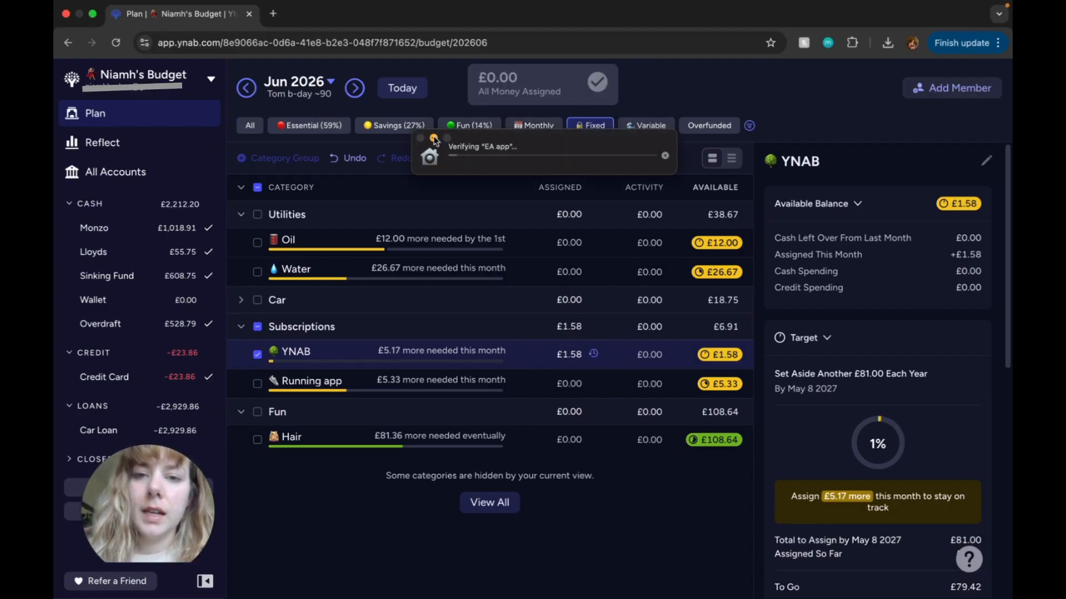
left_click(436, 139)
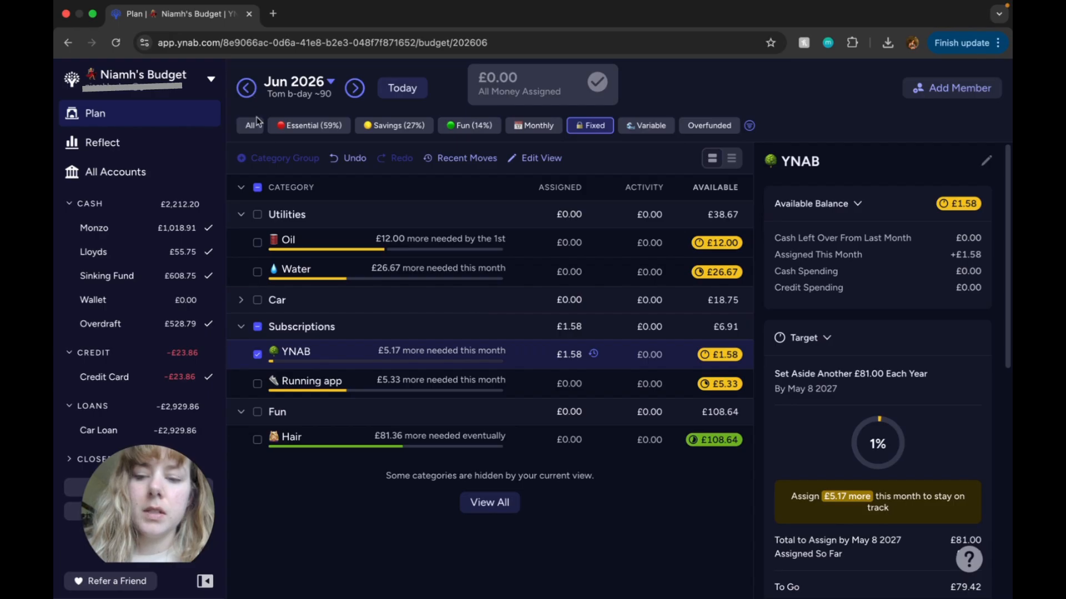
Step: Return to the May 2026 plan with the Utilities group collapsed, and open the transactions of all accounts
left_click(246, 88)
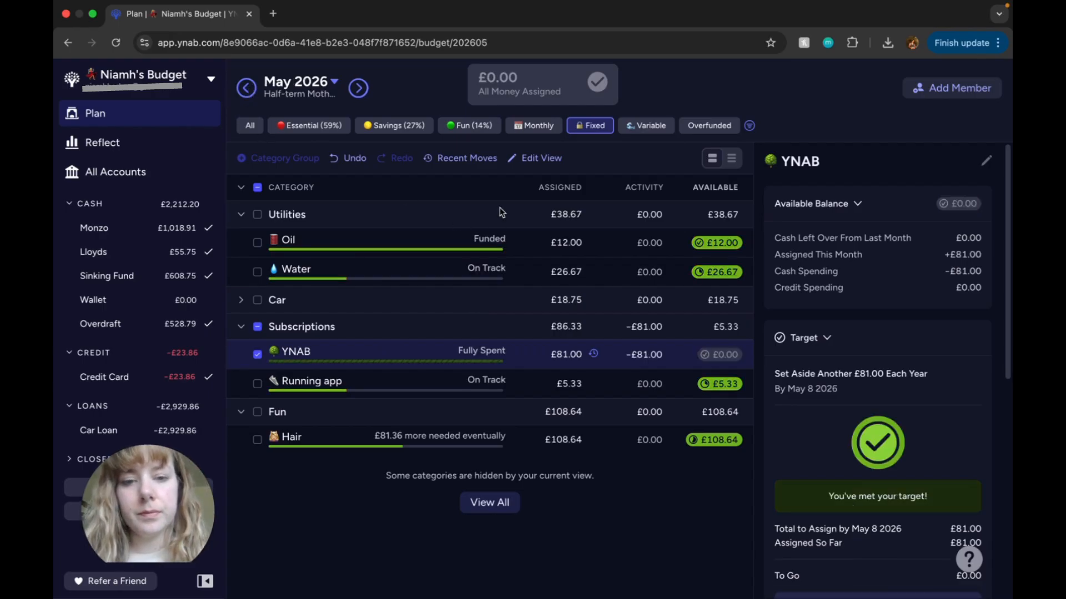
left_click(241, 215)
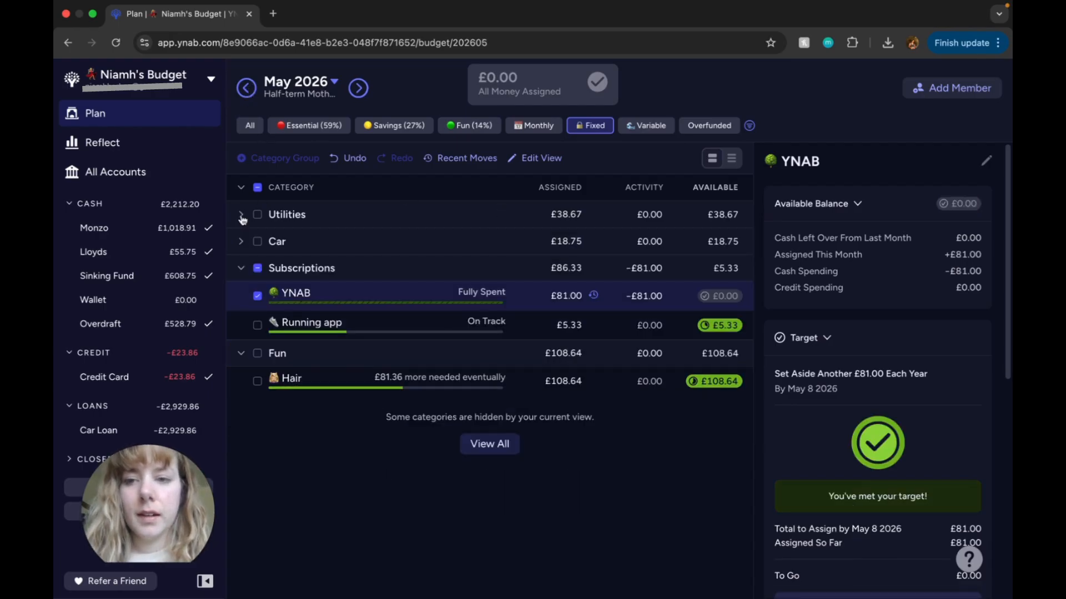
left_click(143, 177)
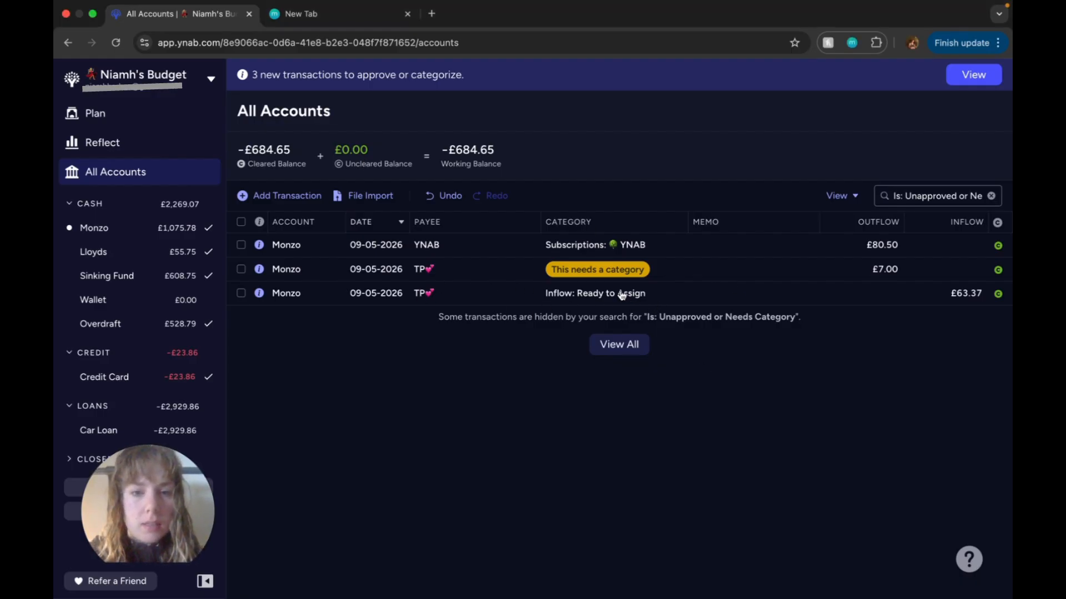
Step: Categorise the 63.37 Monzo inflow as Grocery under Essentials, give it the memo "Weekly shop" and approve it
left_click(621, 291)
left_click(643, 294)
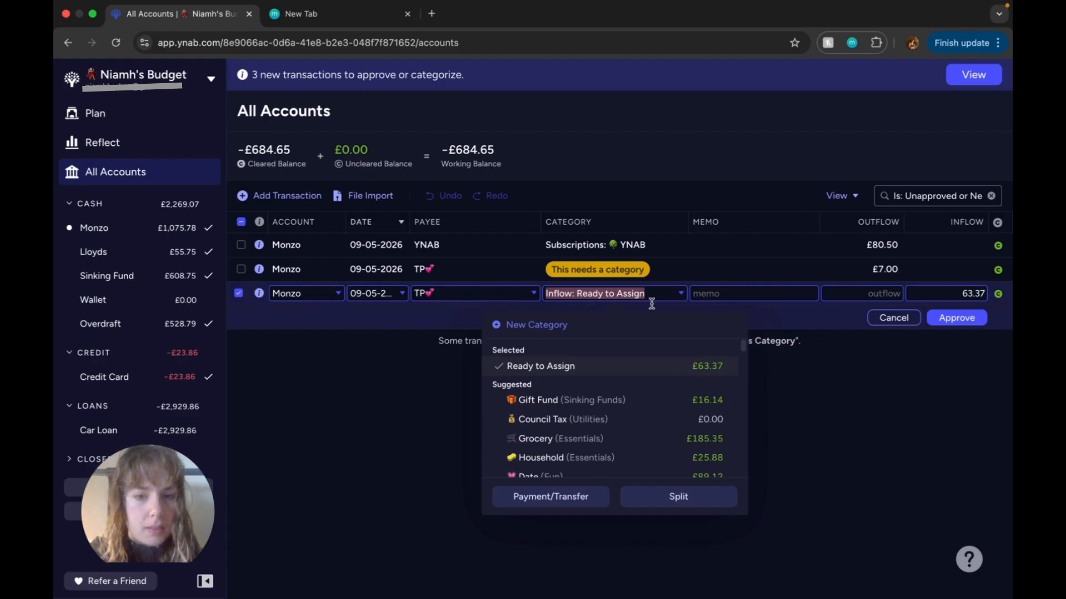
left_click(604, 437)
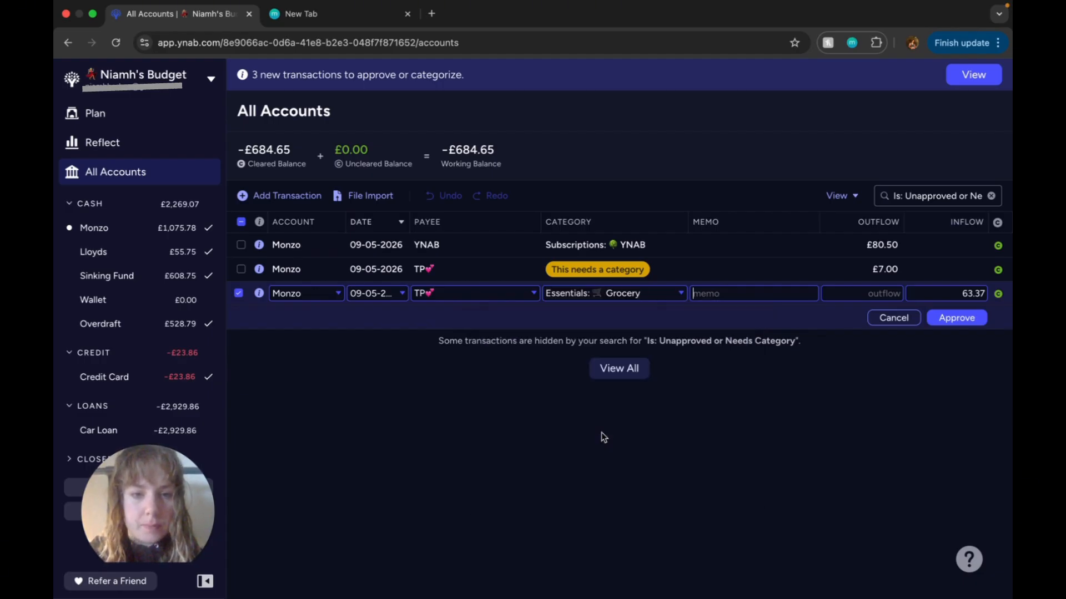
type("Q")
key("BackSpace")
type("Weekly shop")
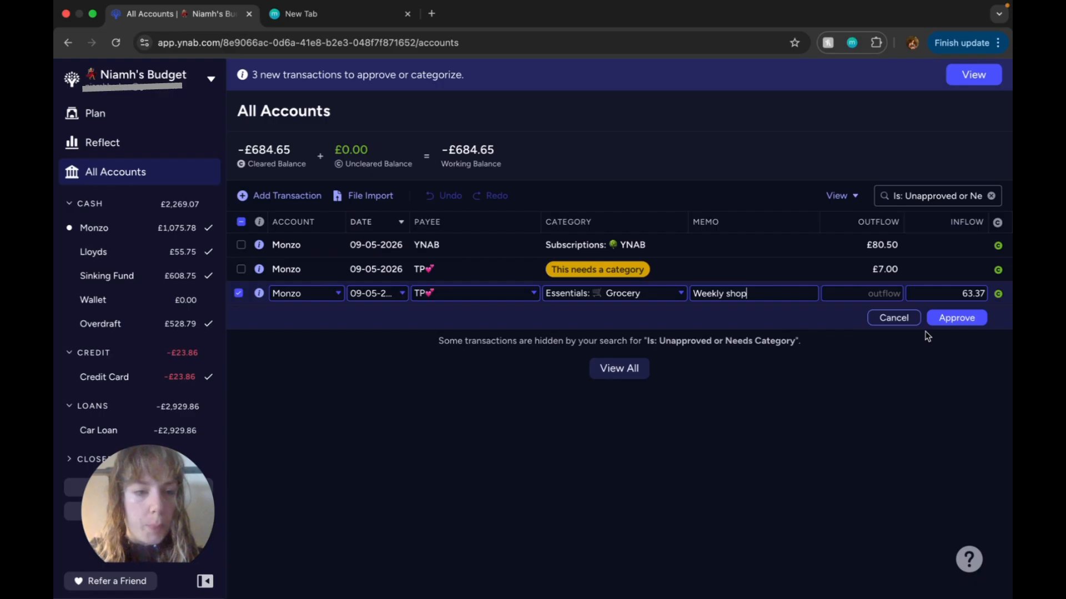
left_click(955, 318)
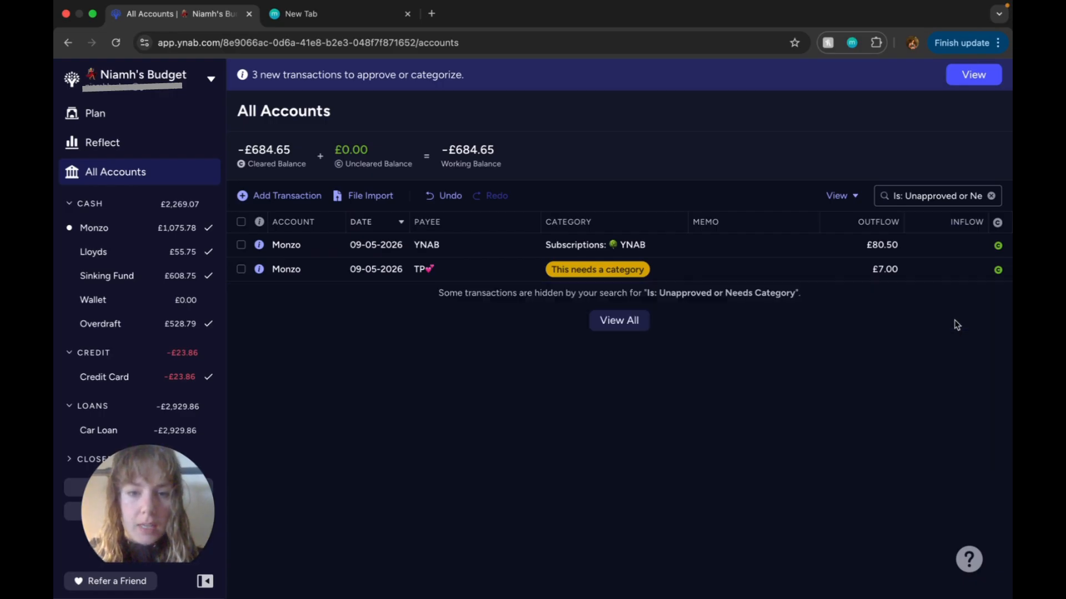
Step: Categorise the 7.00 Monzo outflow as Date under Fun, give it the memo "Extra drink" and approve it
left_click(626, 268)
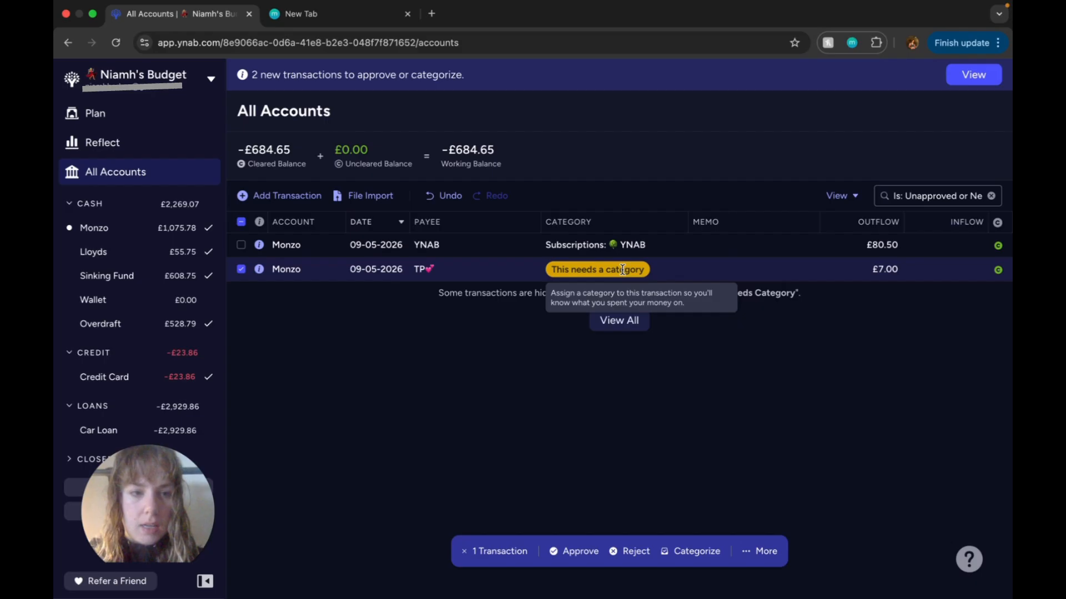
left_click(622, 270)
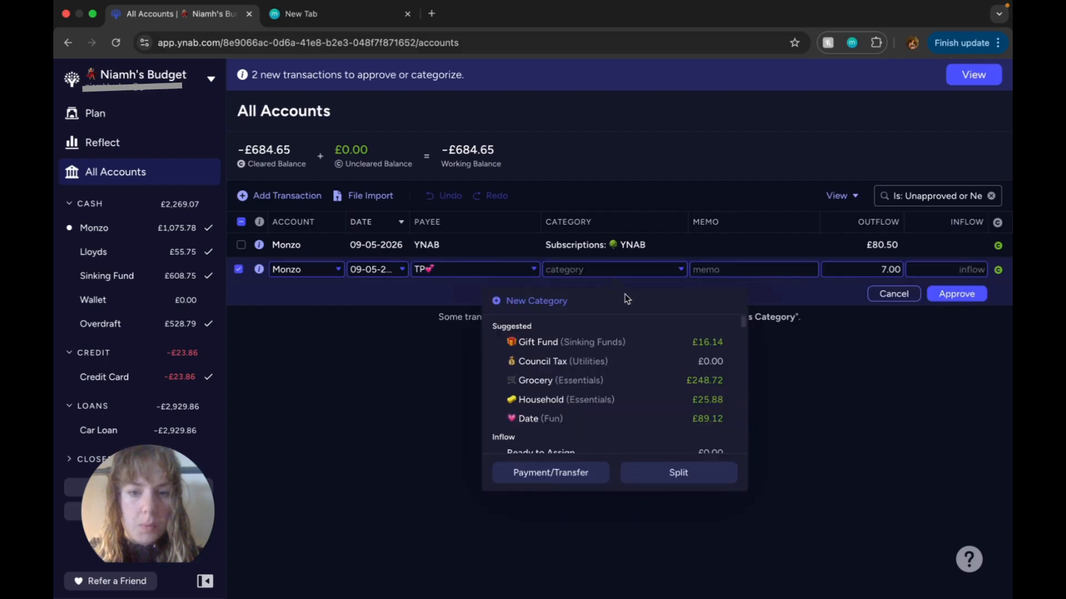
left_click(555, 420)
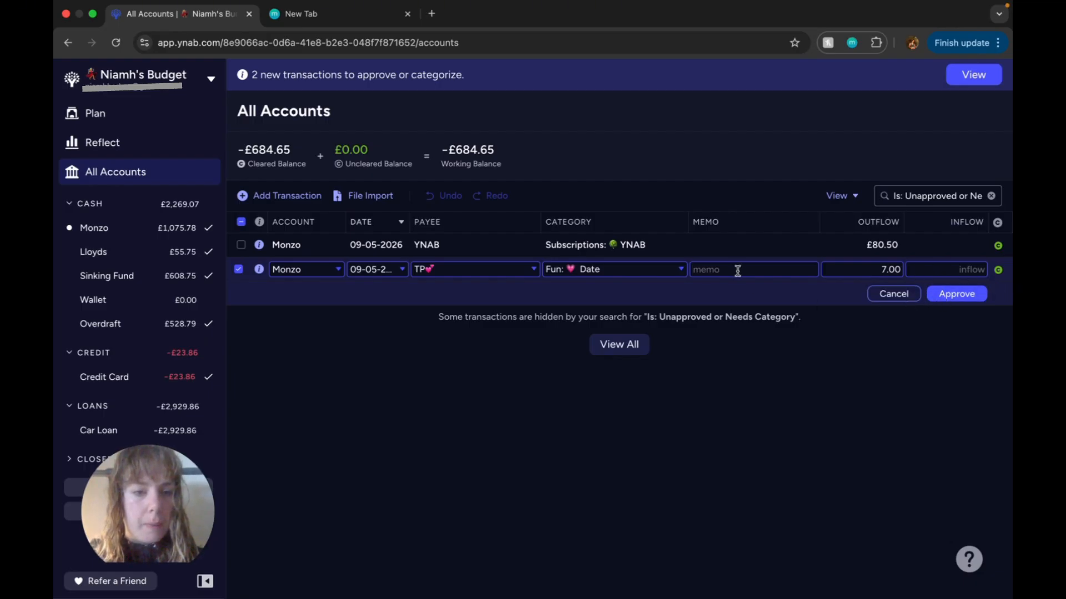
type("Extra drink")
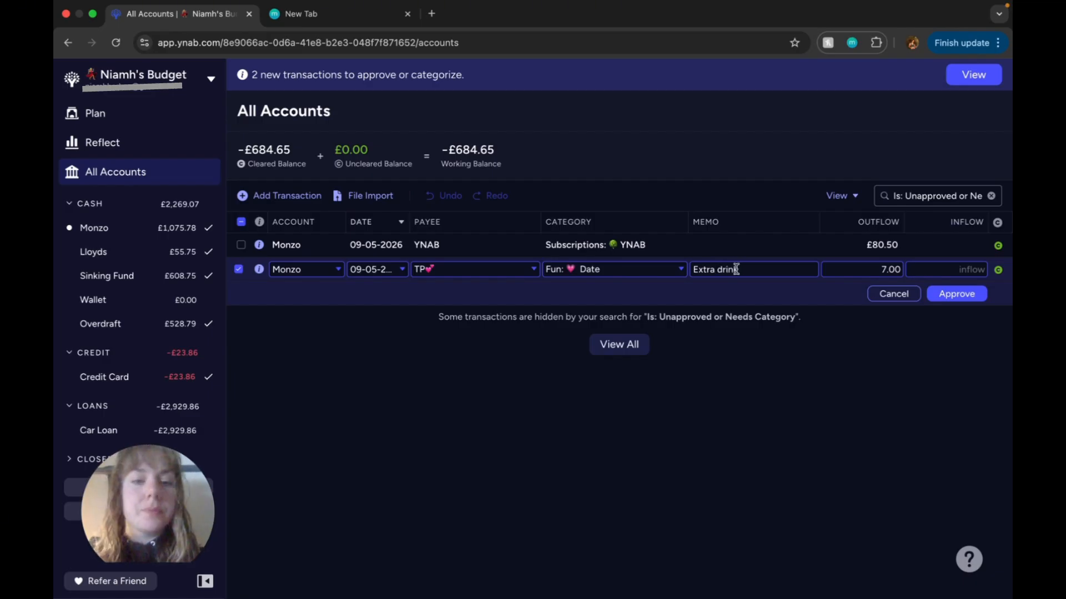
left_click(965, 299)
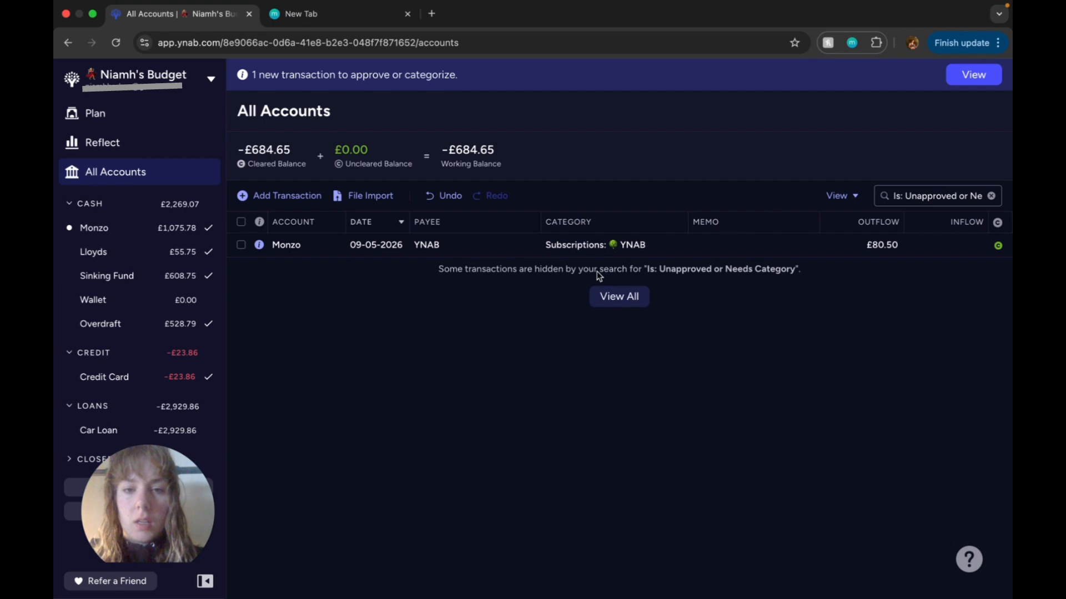
Step: Add the memo "YNAB subscription" to the 80.50 YNAB transaction and approve it under its Subscriptions category
left_click(590, 247)
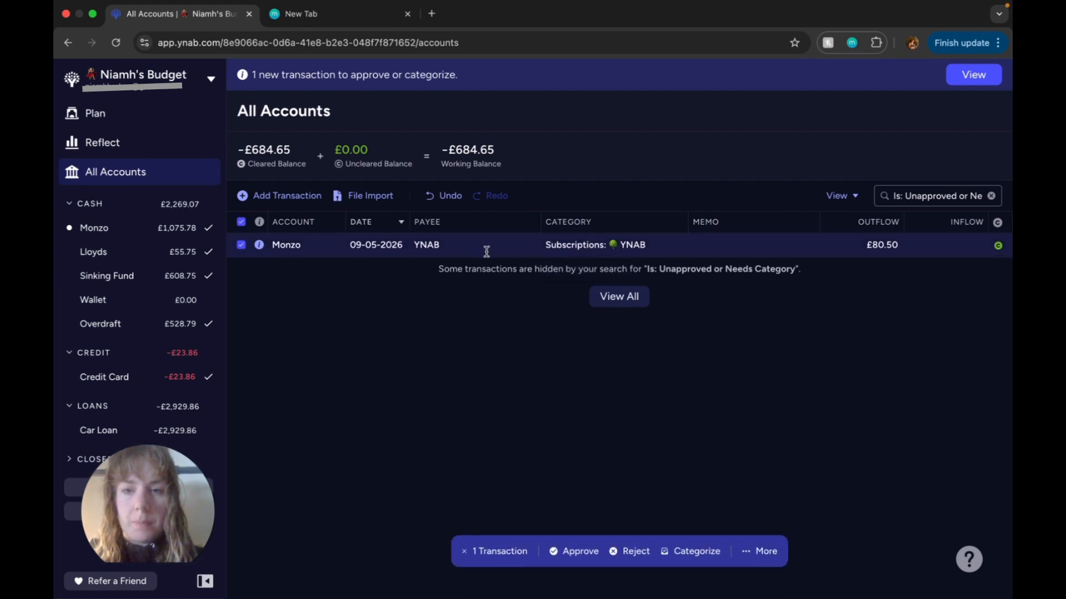
left_click(647, 244)
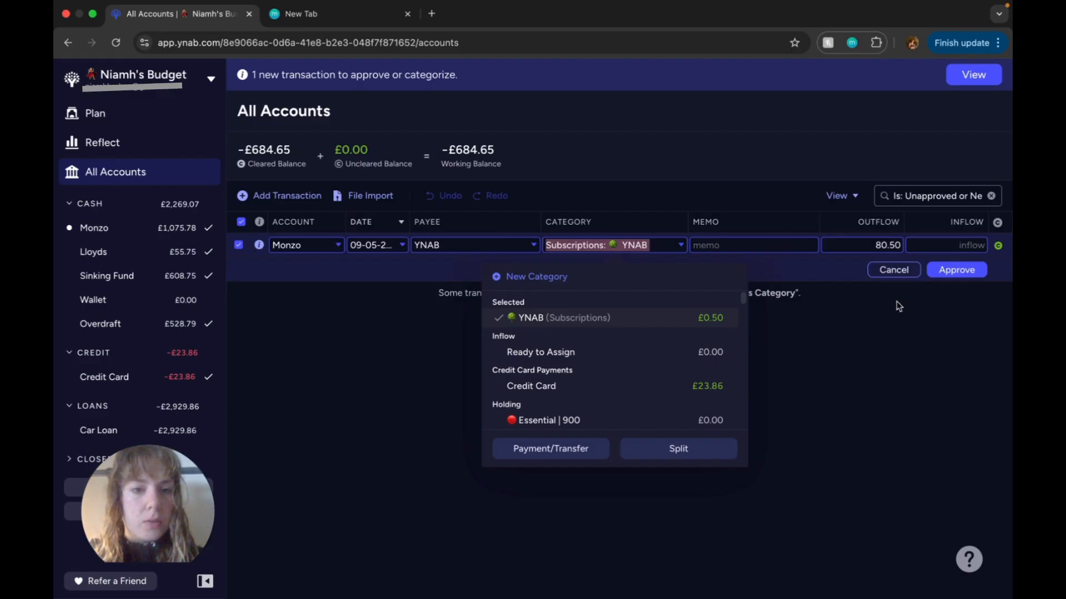
left_click(739, 246)
type("Y")
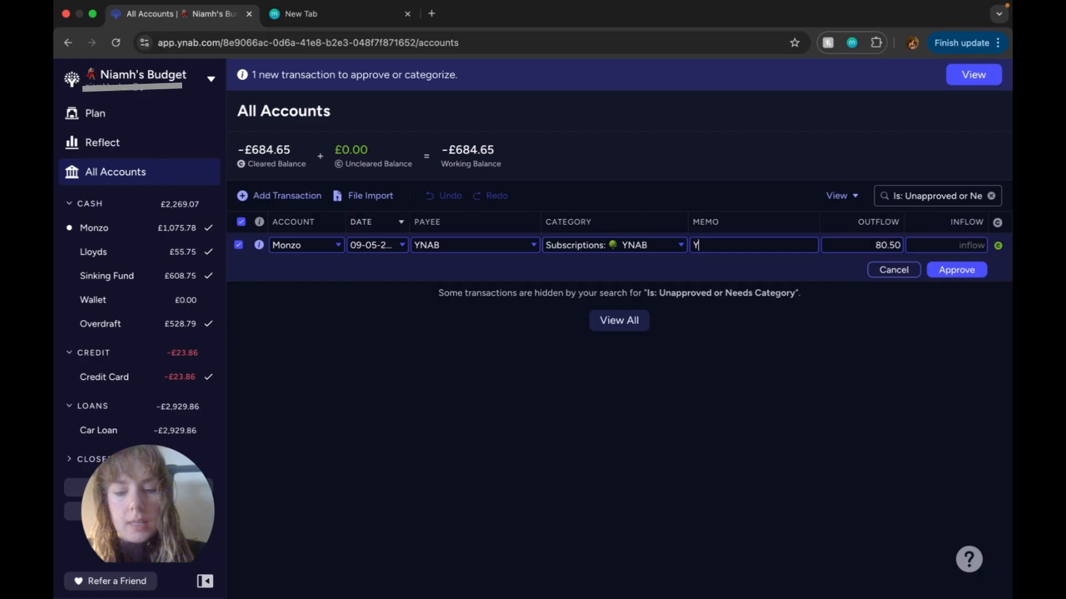
type("NAB")
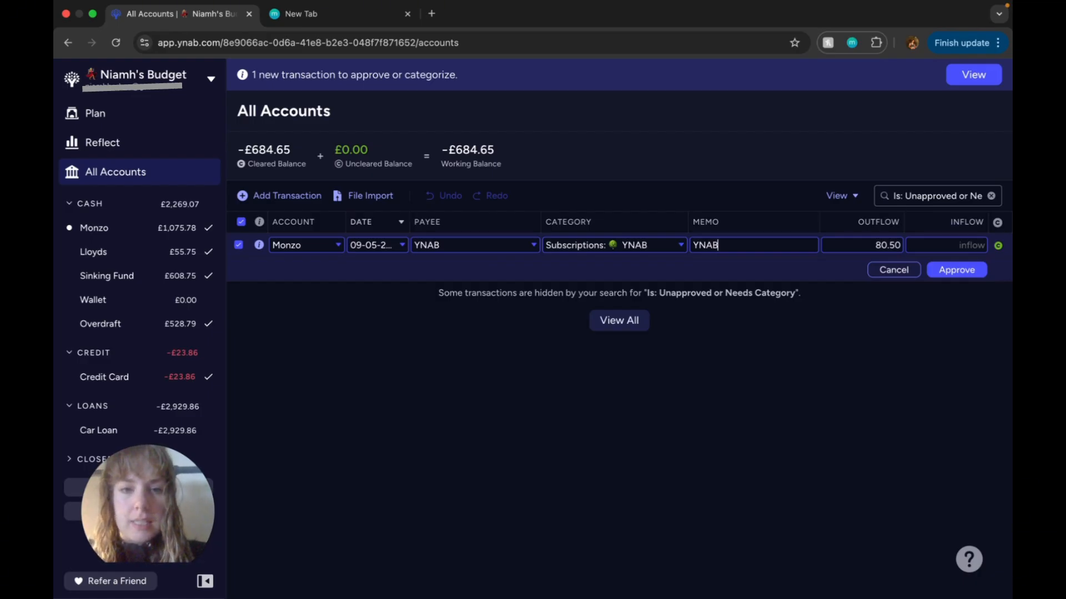
type(" sub")
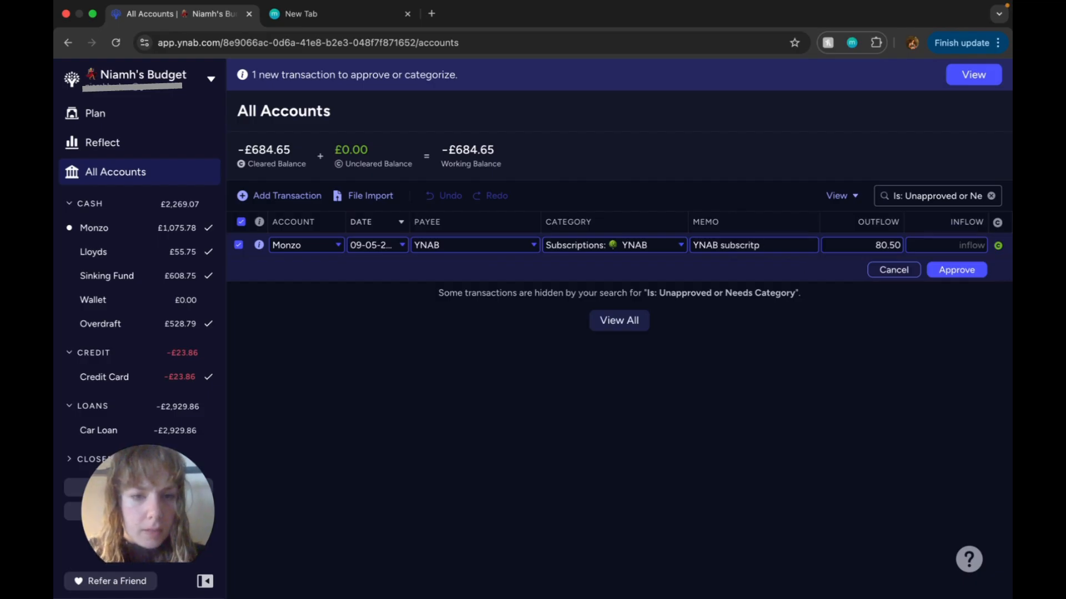
type("scription")
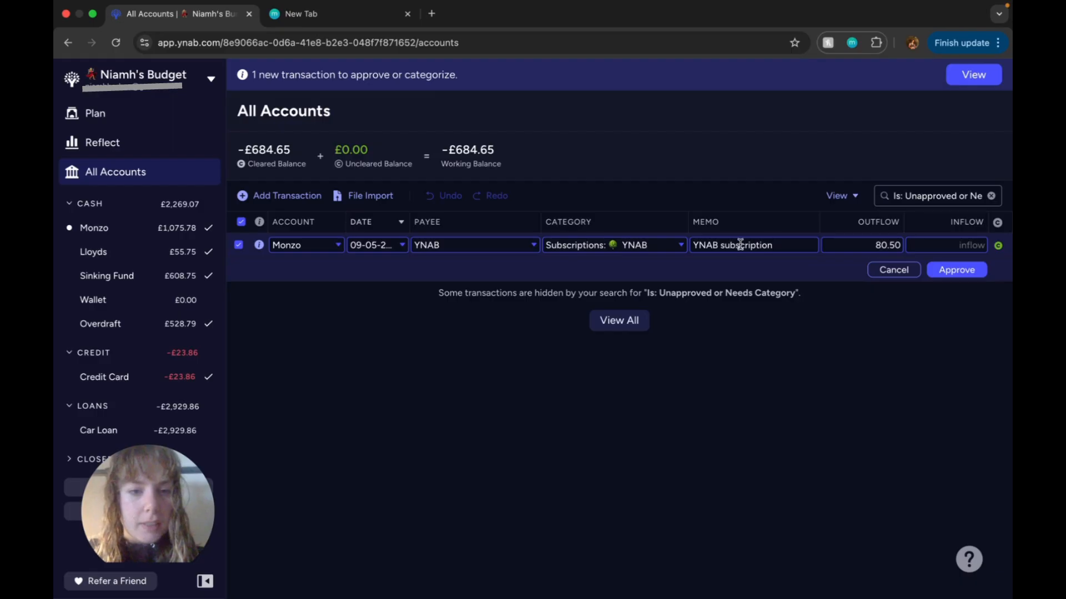
left_click(964, 272)
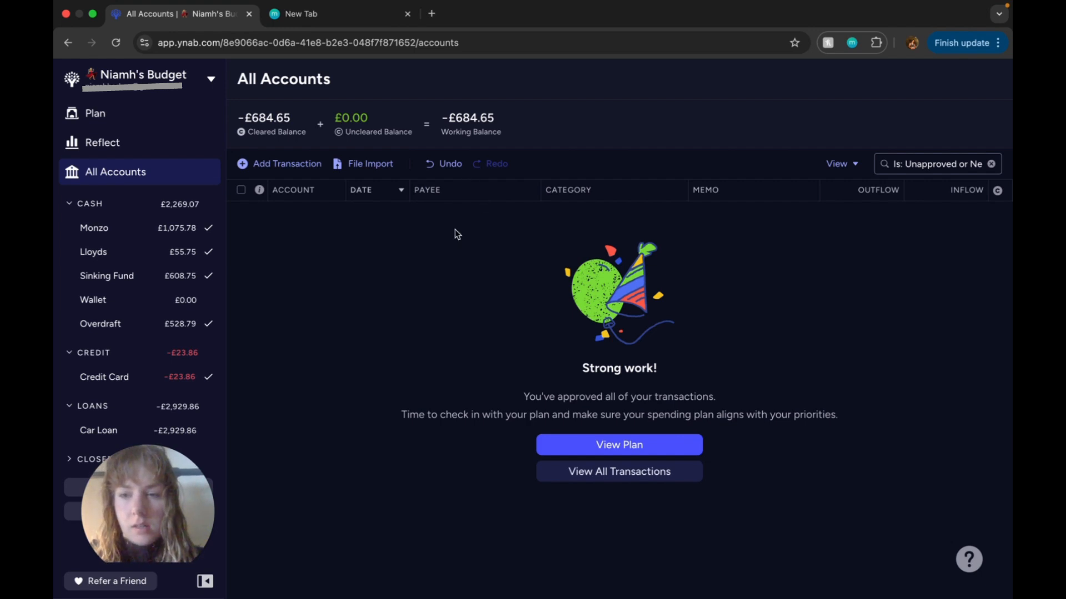
Step: Look over the Monzo account, and display all Credit Card transactions with the pending ones expanded
left_click(168, 233)
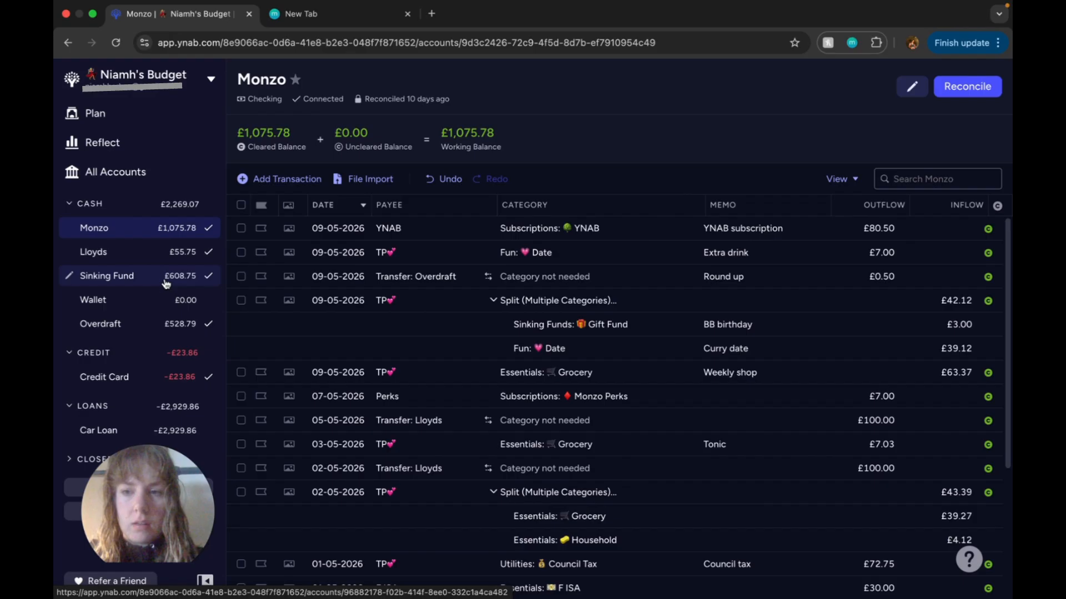
left_click(131, 379)
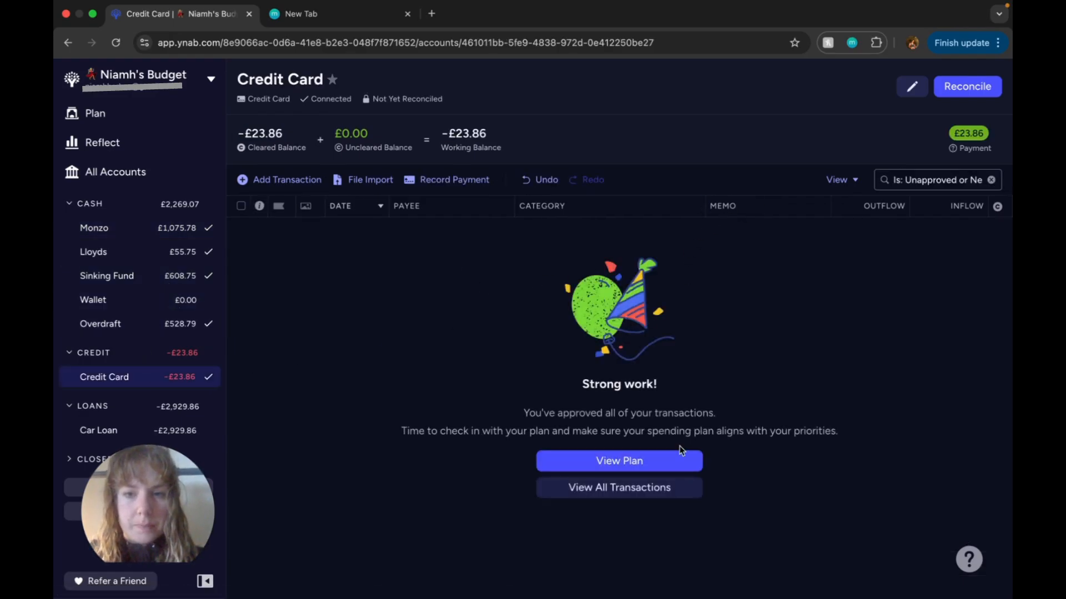
left_click(660, 490)
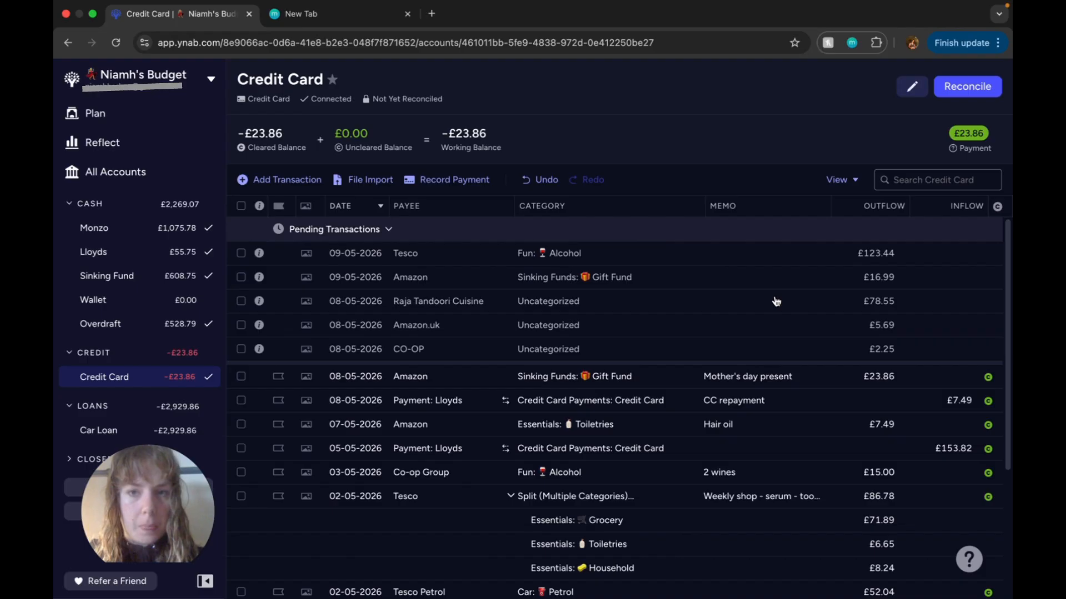
left_click(396, 232)
left_click(388, 230)
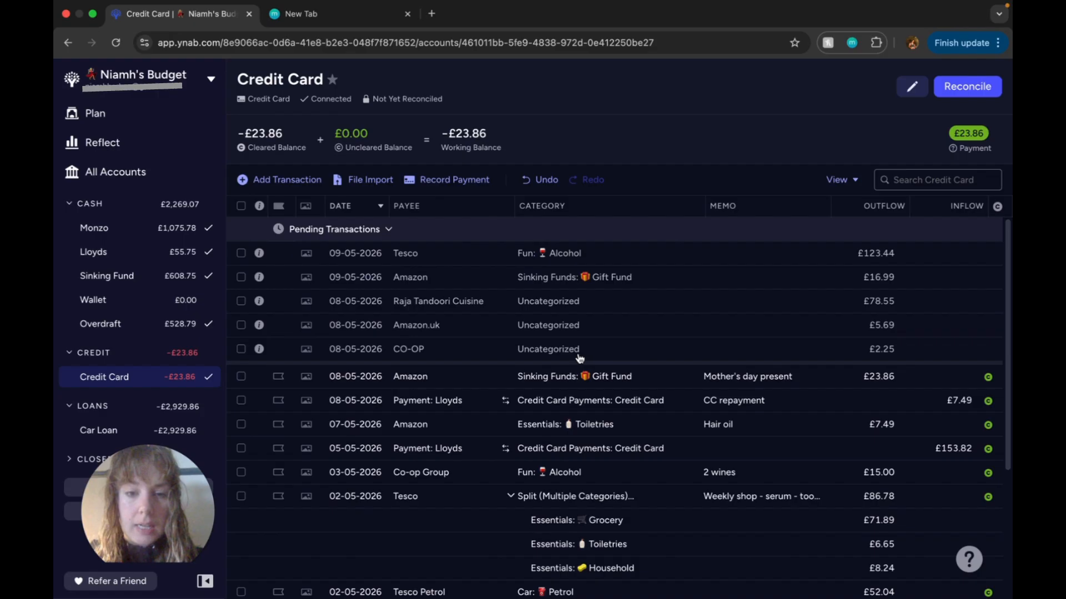
Step: Enter the pending 2.25 CO-OP transaction as Grocery under Essentials with the memo "Yoghurt", and mark it as cleared
mouse_move(567, 353)
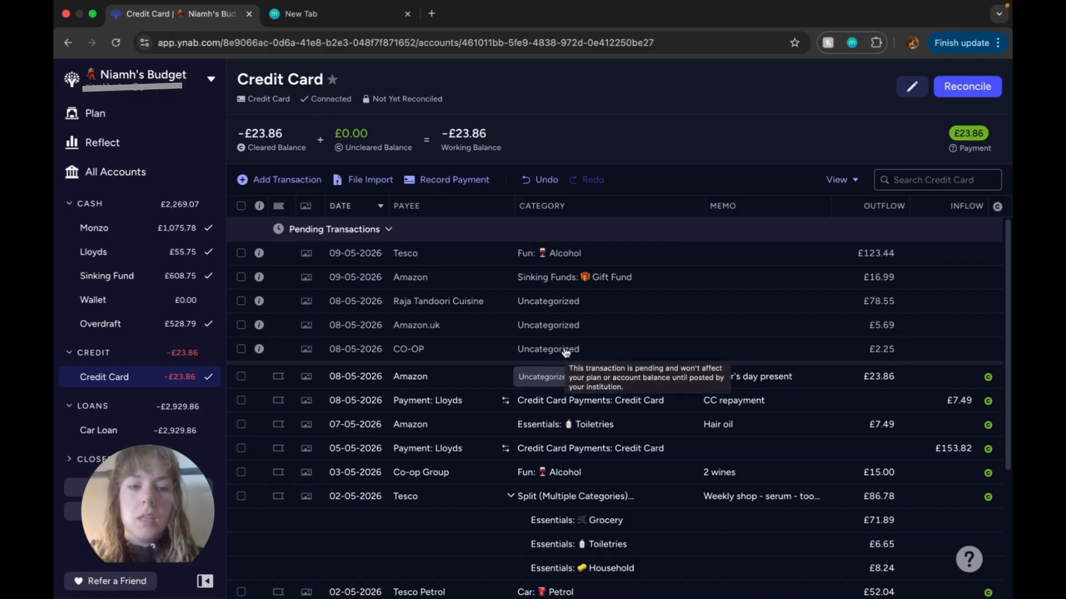
left_click(566, 345)
left_click(566, 347)
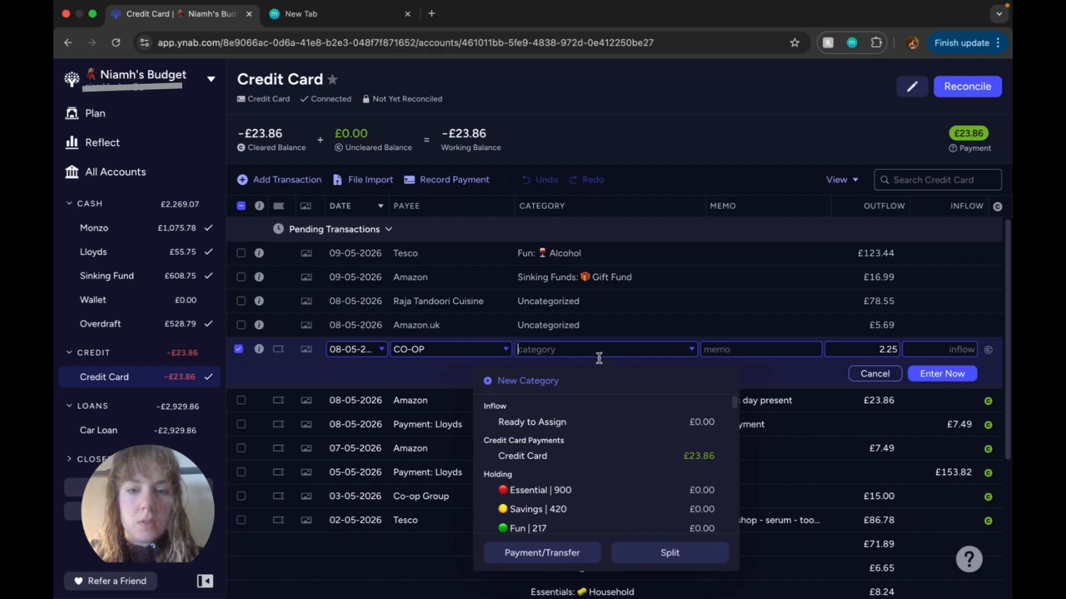
type("gr")
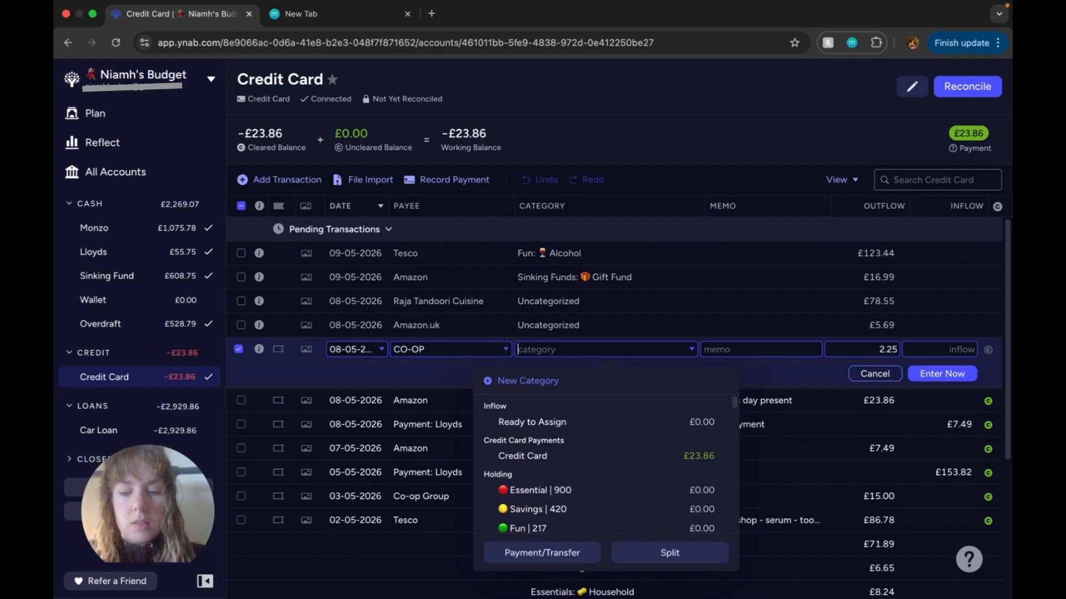
left_click(695, 424)
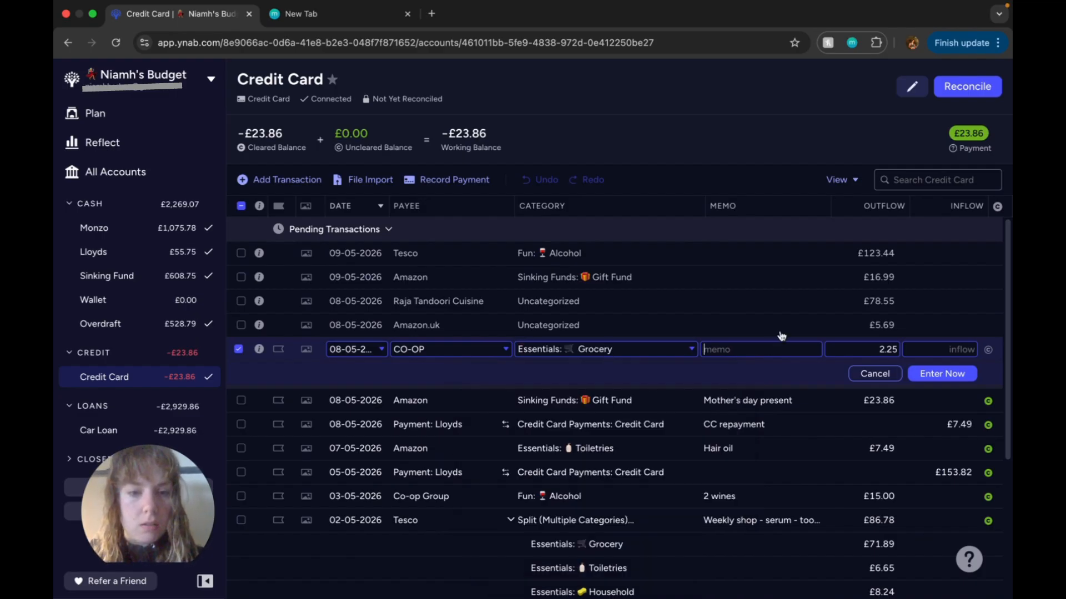
type("Yoghurt")
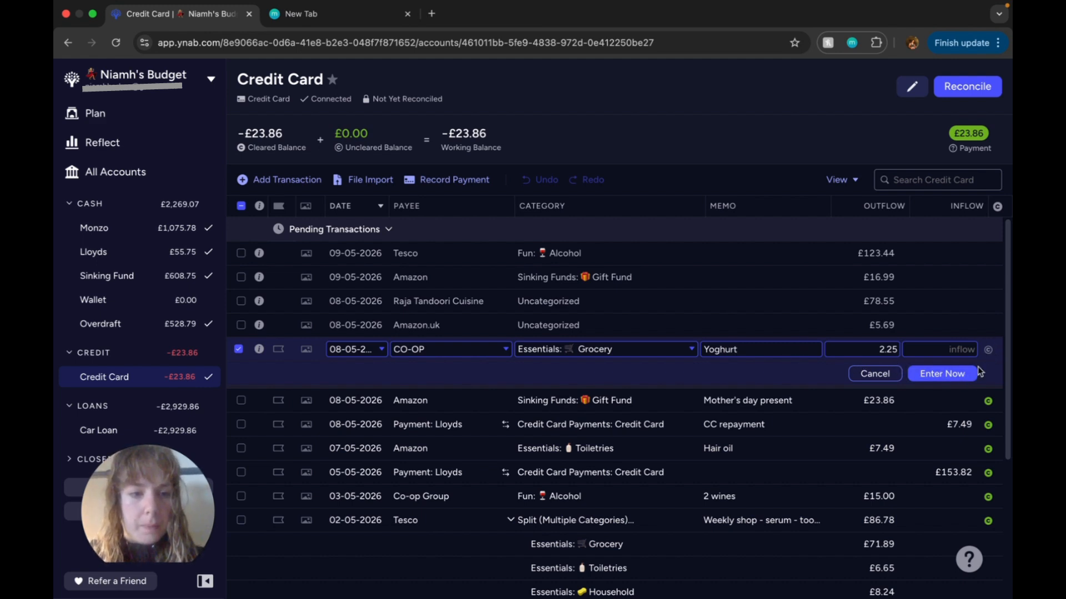
left_click(951, 376)
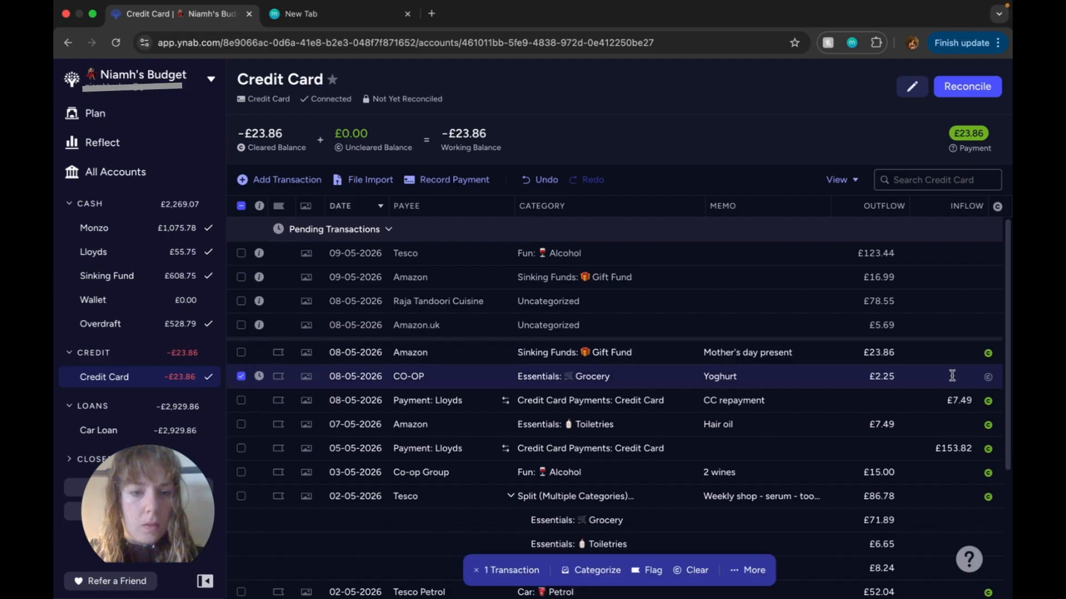
left_click(988, 377)
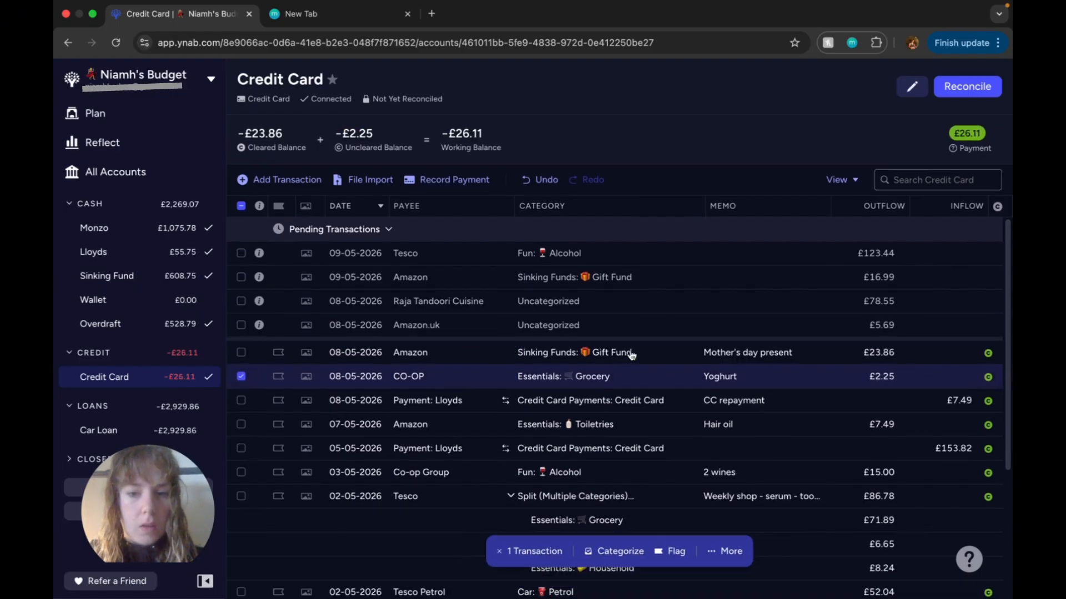
Step: Enter the pending 5.69 Amazon.uk transaction as Gift Fund under Sinking Funds with the memo "BB gift", and mark it as cleared
left_click(542, 325)
left_click(543, 325)
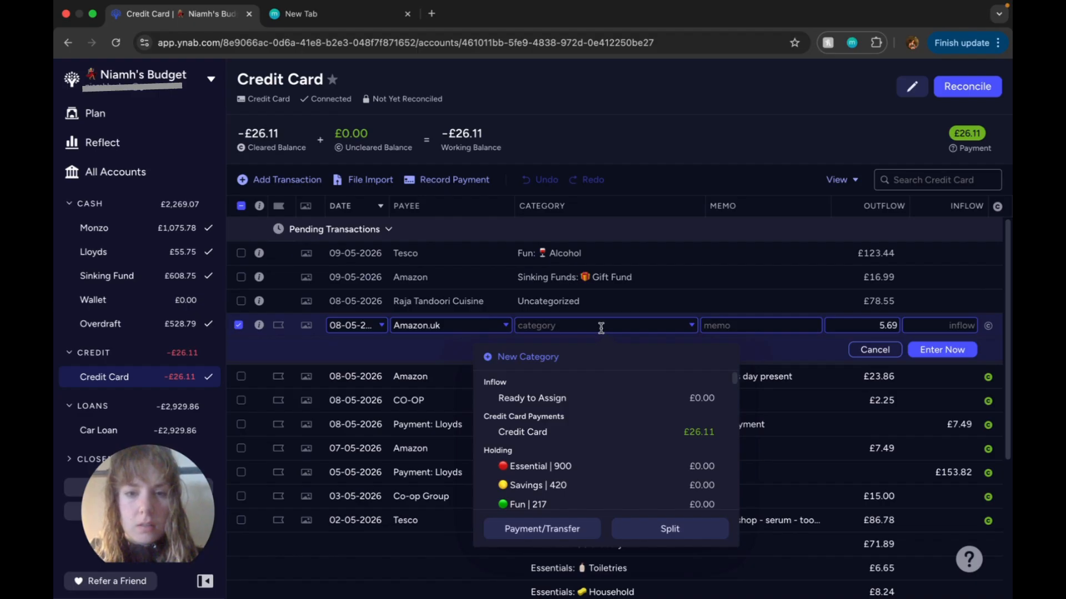
type("gif")
left_click(572, 401)
type("BB g")
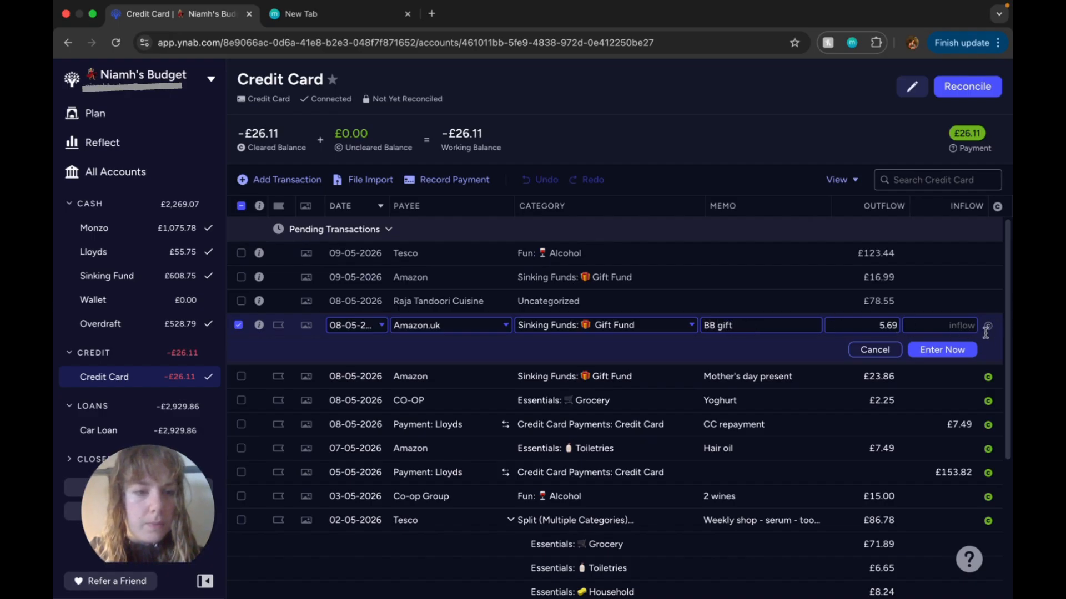
left_click(946, 351)
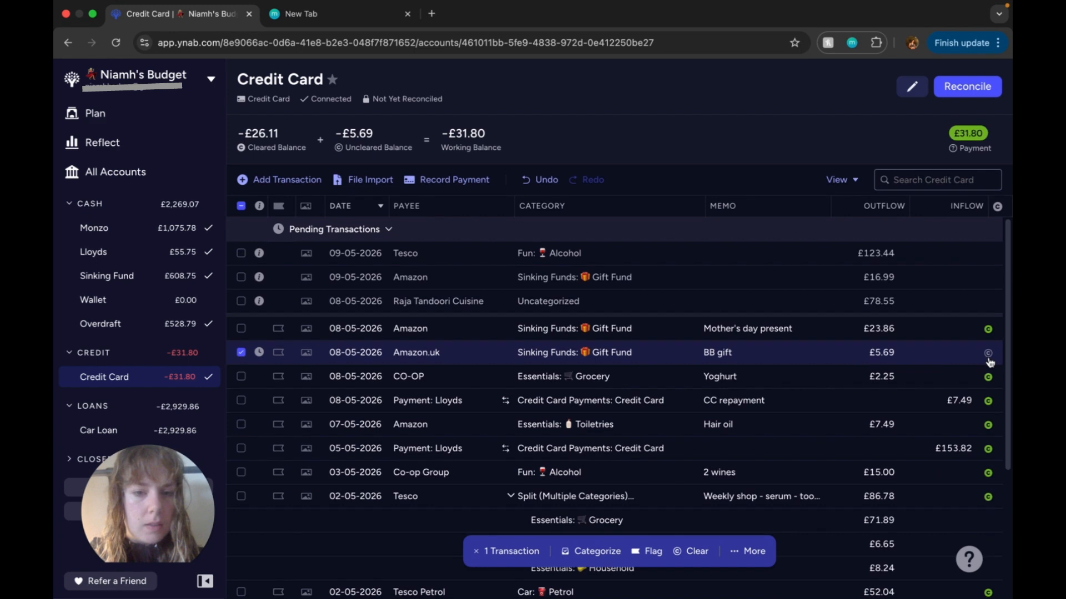
left_click(988, 357)
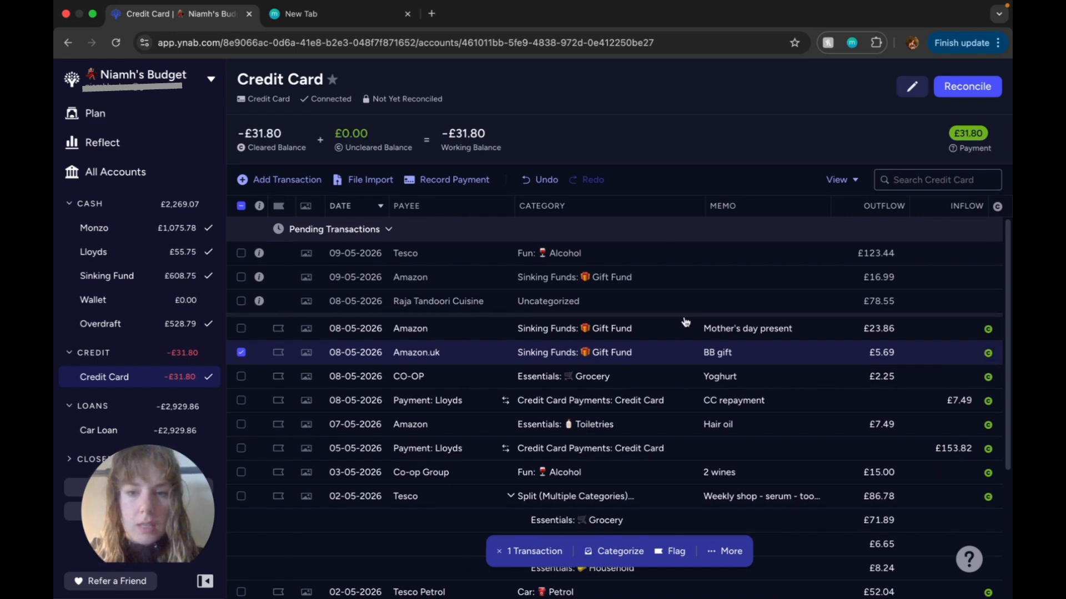
Step: Enter the pending 78.55 Raja Tandoori Cuisine transaction and save it as Date under Fun with the memo "Curry Date"
left_click(558, 304)
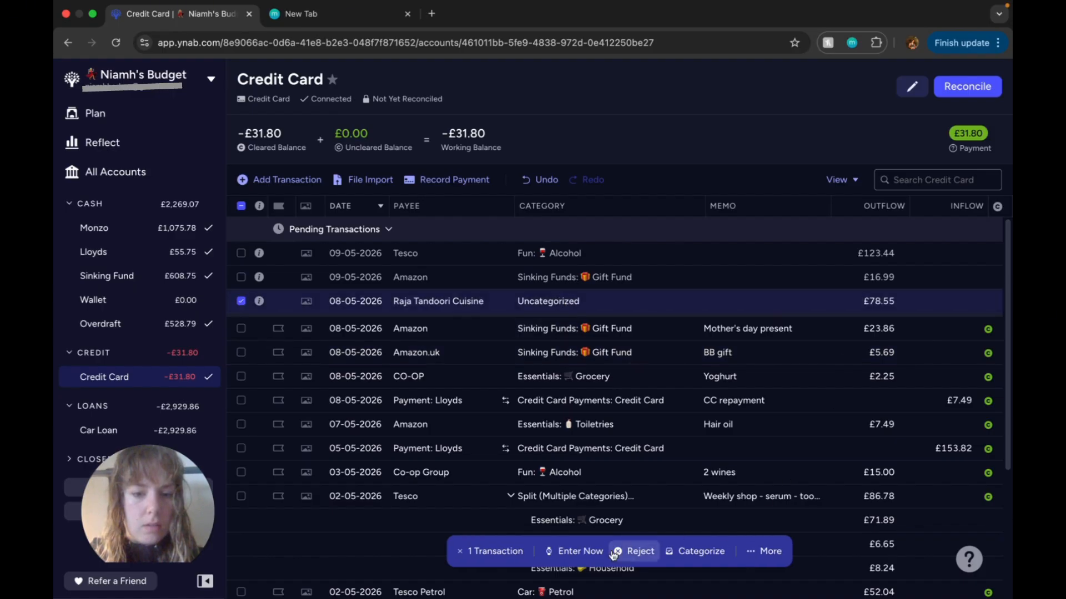
left_click(565, 552)
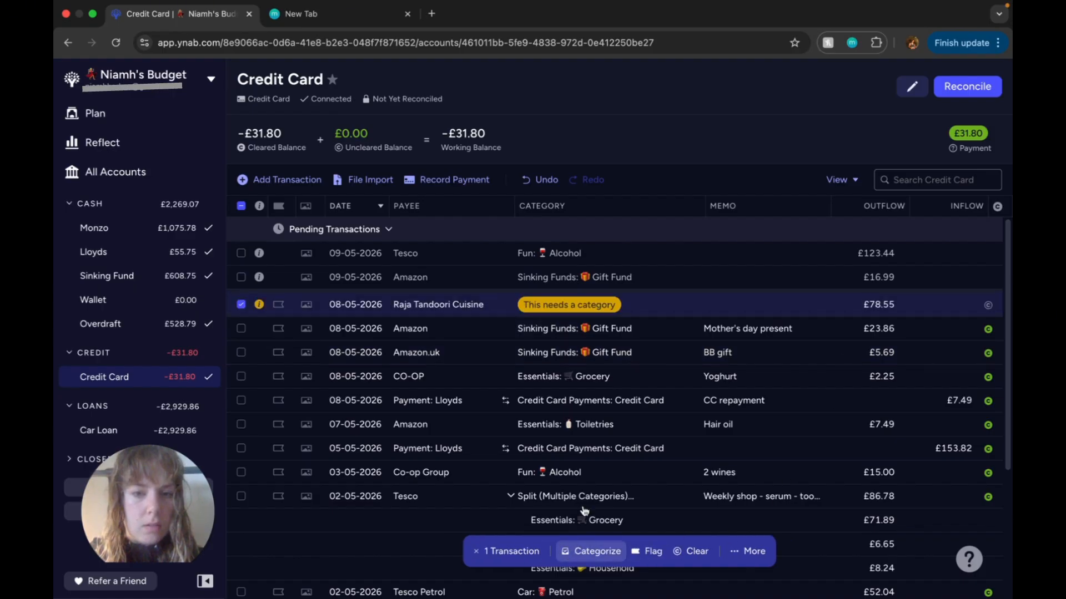
left_click(579, 337)
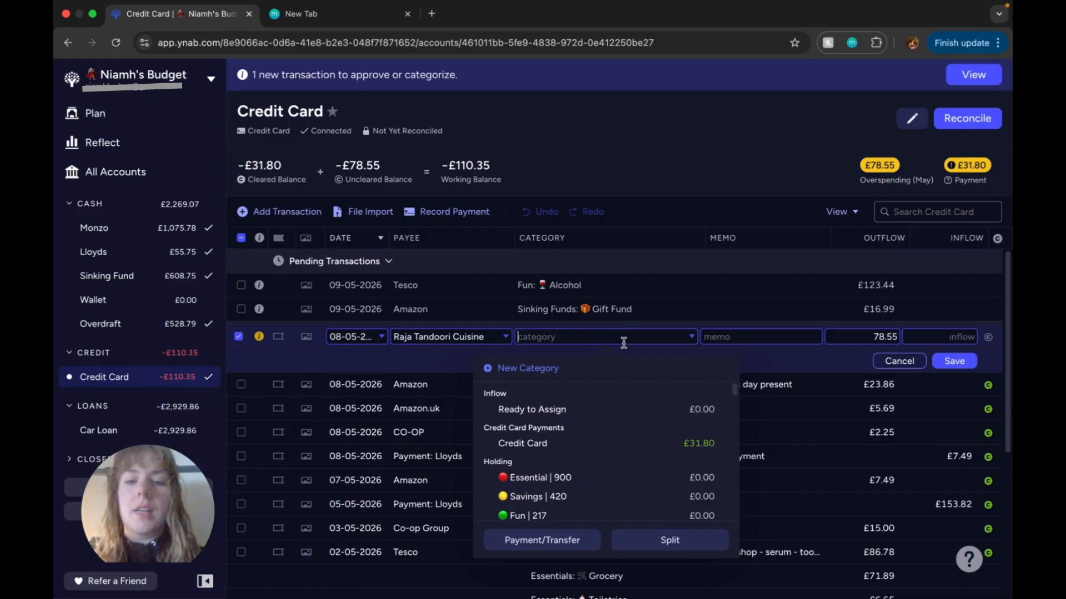
type("da")
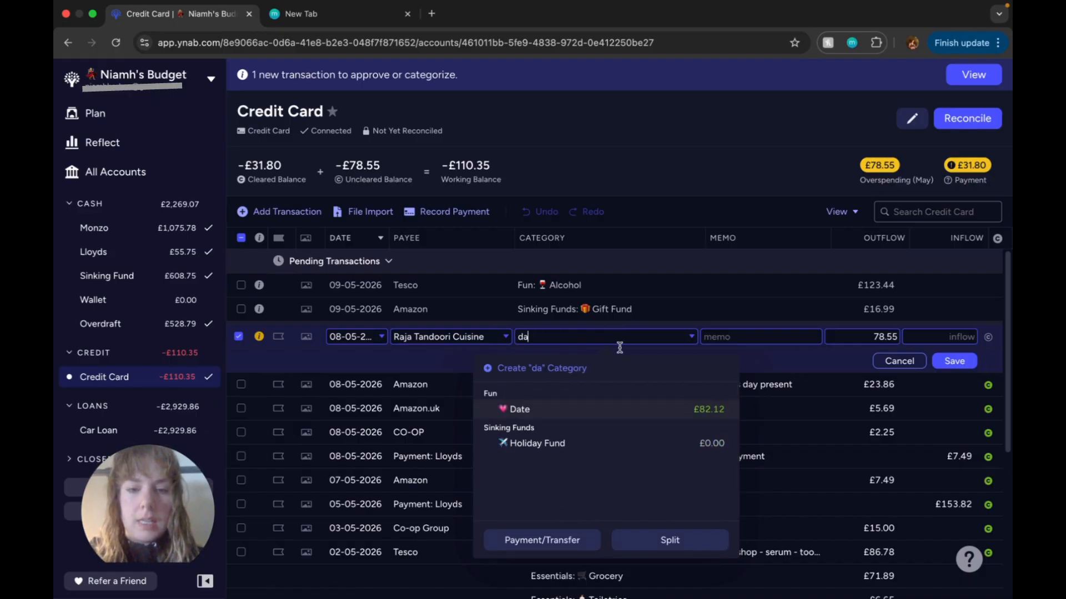
left_click(618, 413)
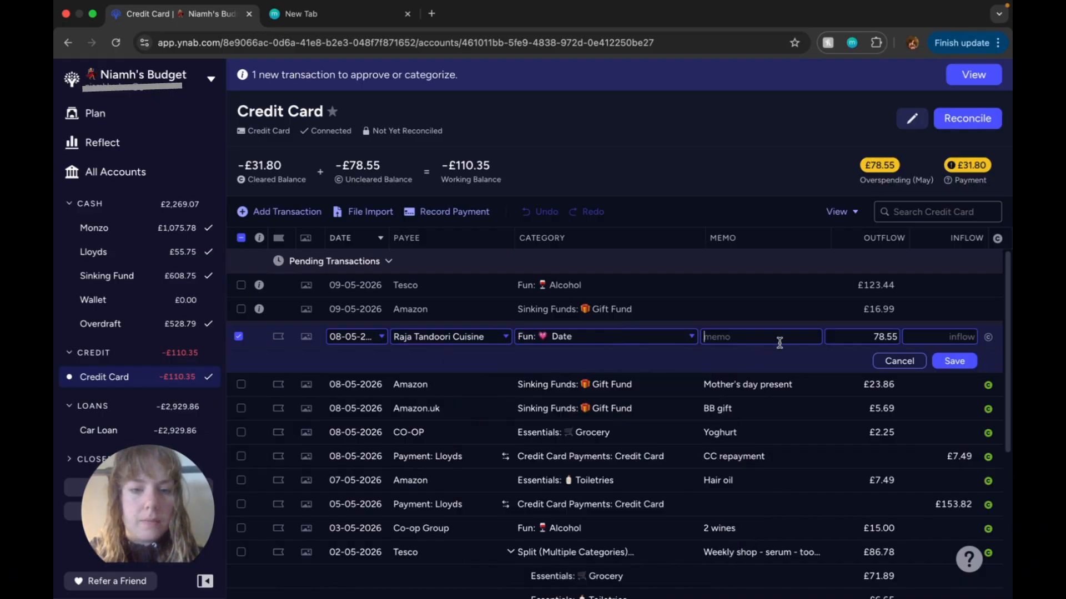
type("Curry ")
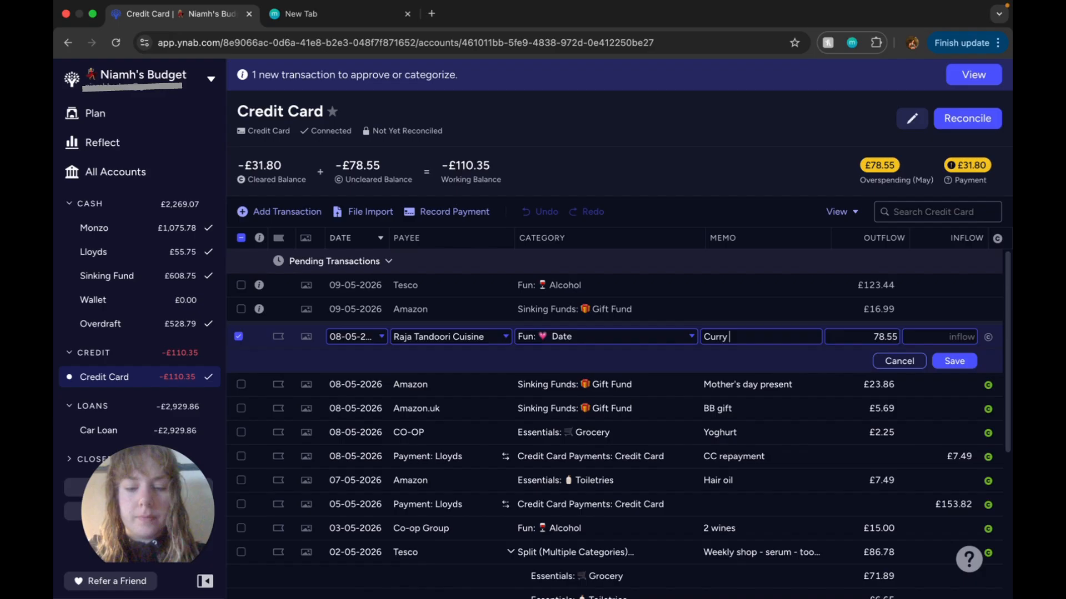
type("Date")
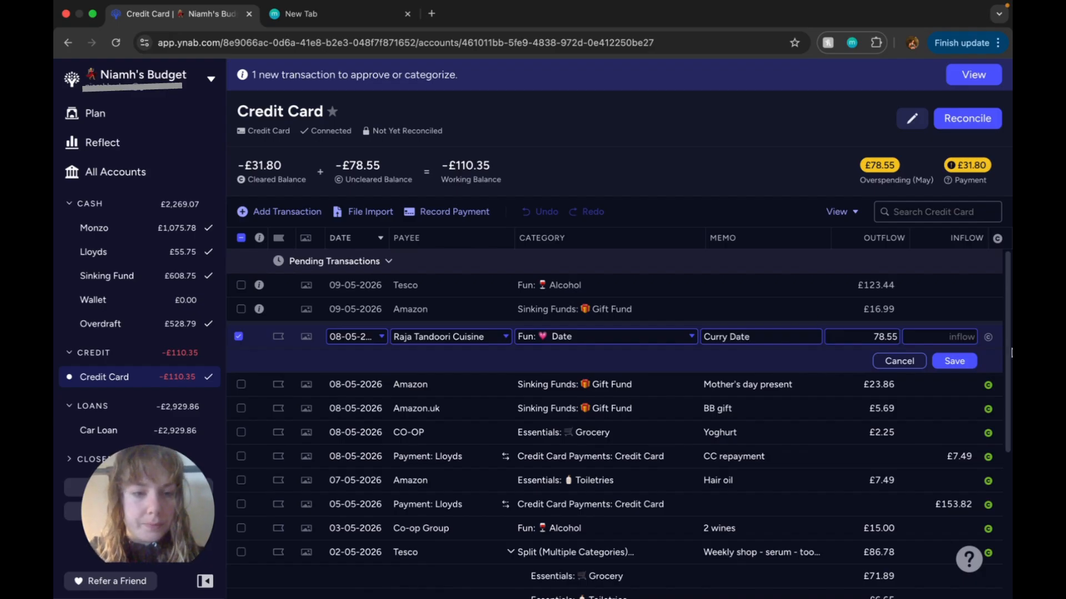
left_click(954, 362)
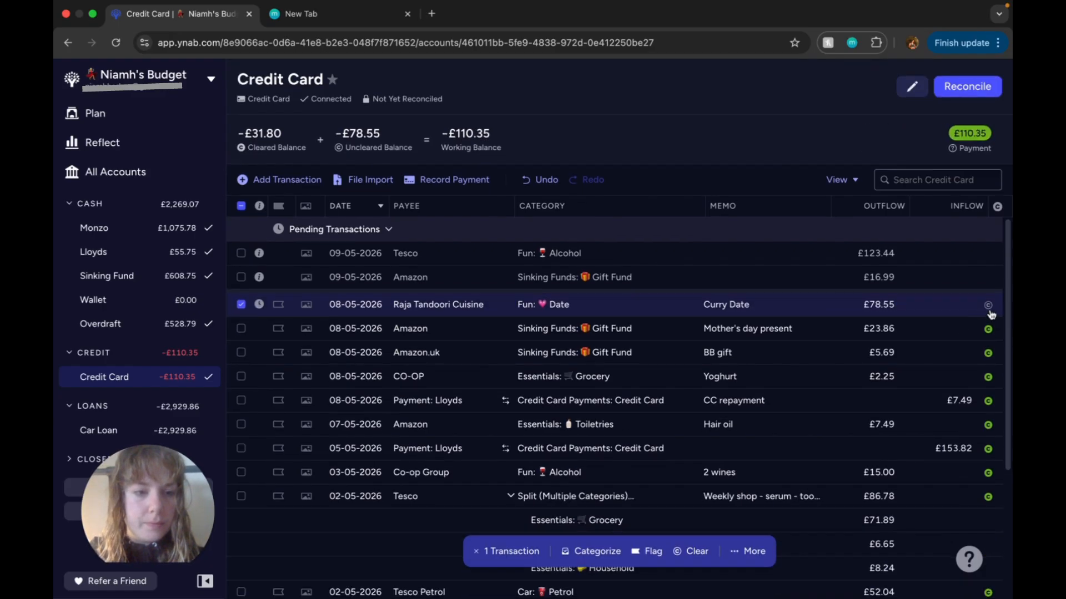
Step: Mark the 78.55 Raja Tandoori Cuisine transaction as cleared
left_click(991, 307)
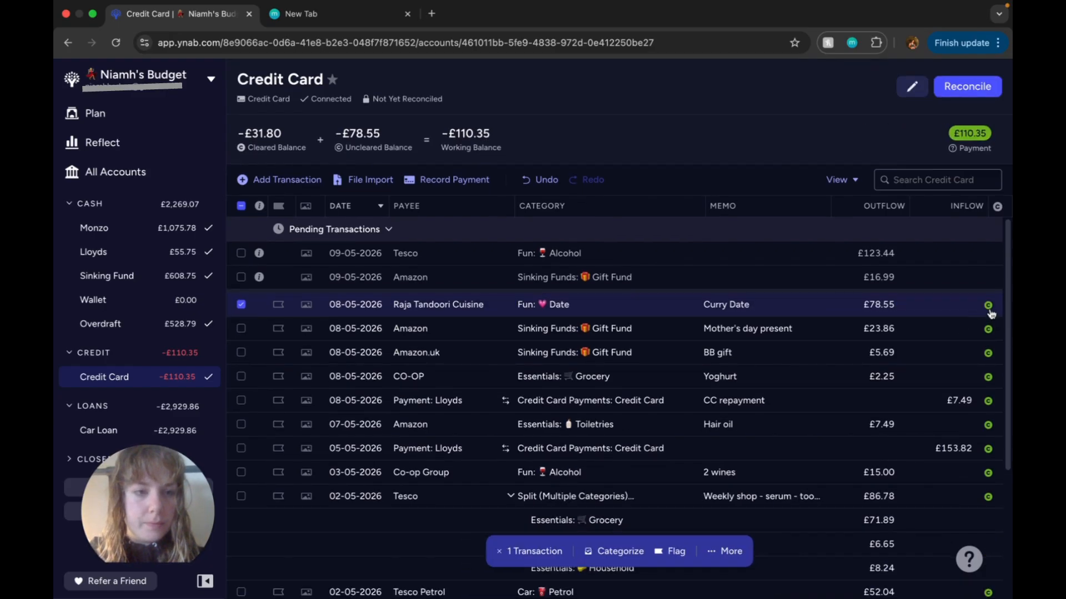
Step: Enter the pending 16.99 Amazon transaction as Household under Essentials with the memo "Sprinkler", and mark it as cleared
left_click(586, 277)
left_click(585, 277)
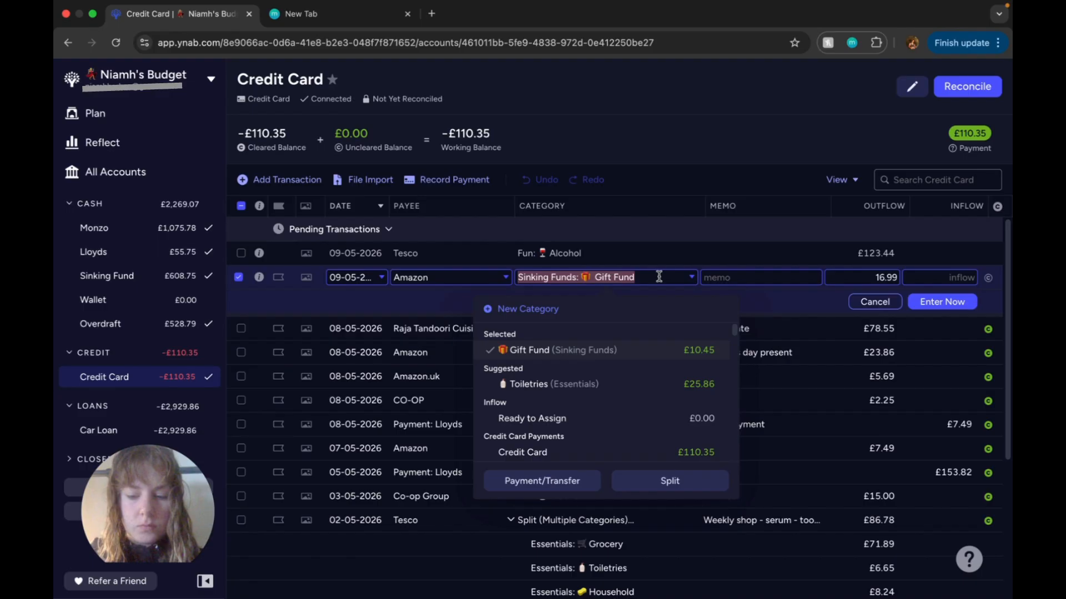
type("house")
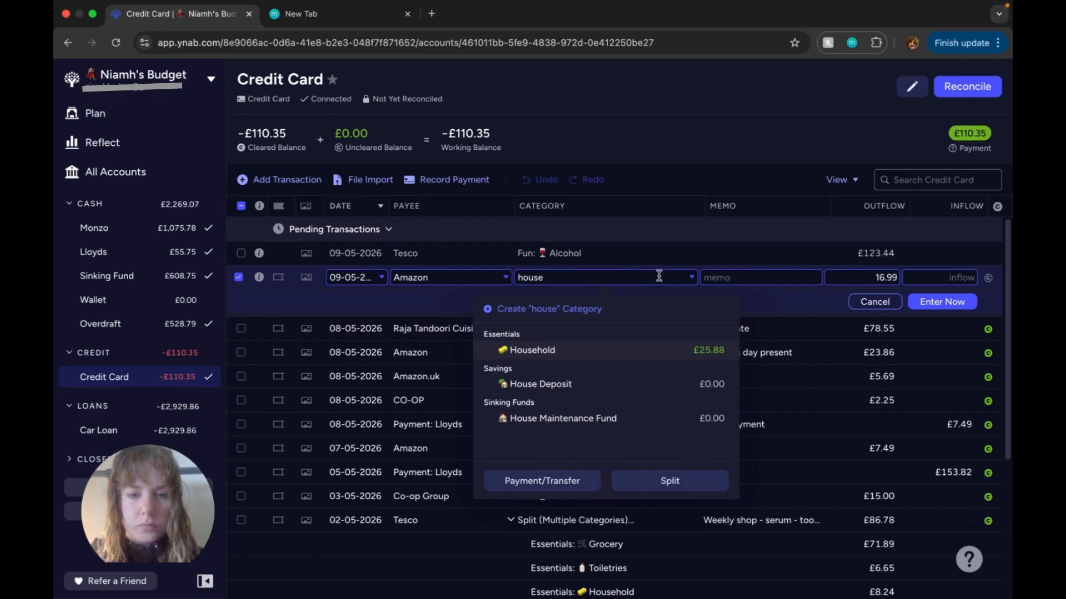
left_click(665, 364)
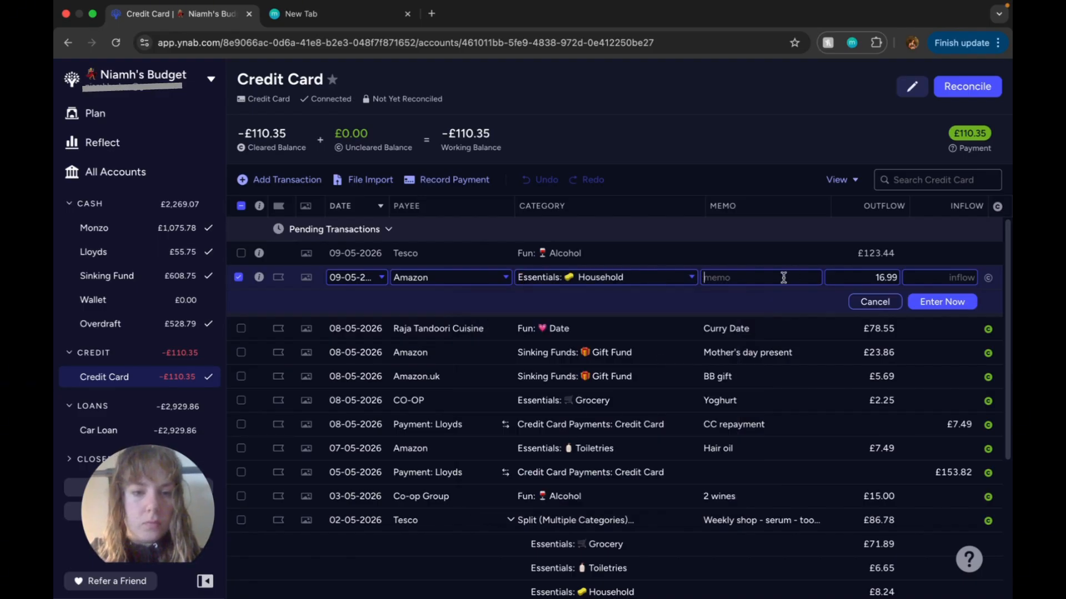
type("Sprinkler")
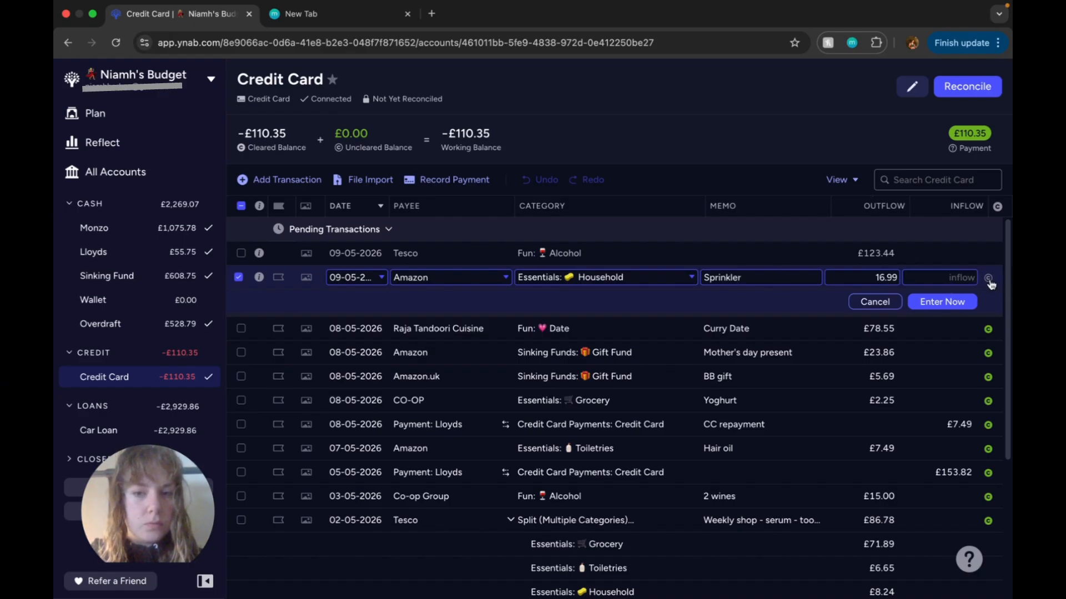
left_click(962, 305)
left_click(988, 281)
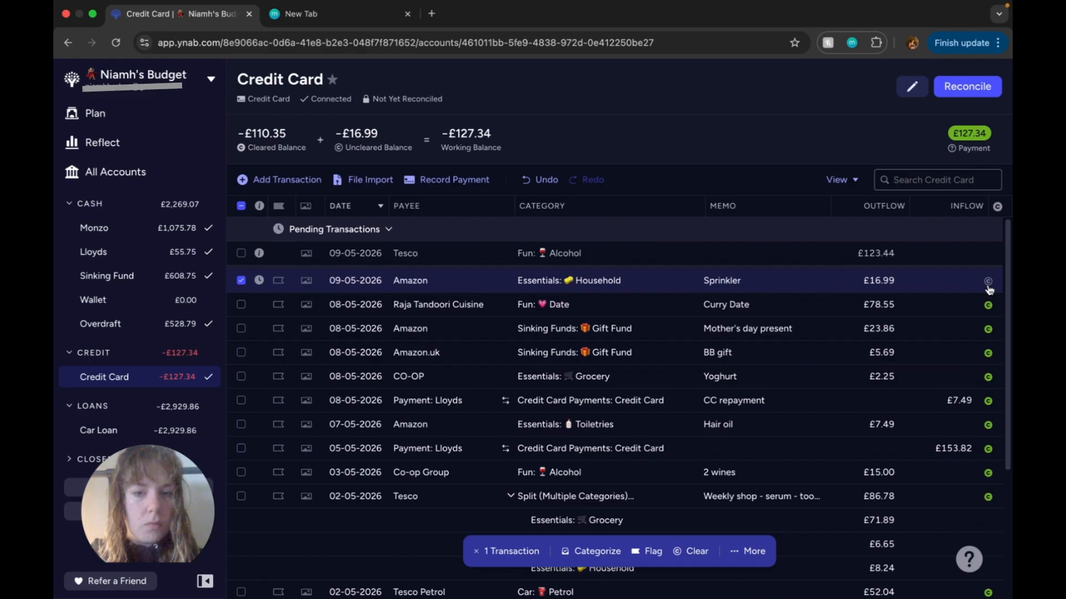
Step: Categorise the pending 123.44 Tesco transaction as Grocery under Essentials and give it the memo "Weekly shop"
left_click(554, 253)
left_click(555, 250)
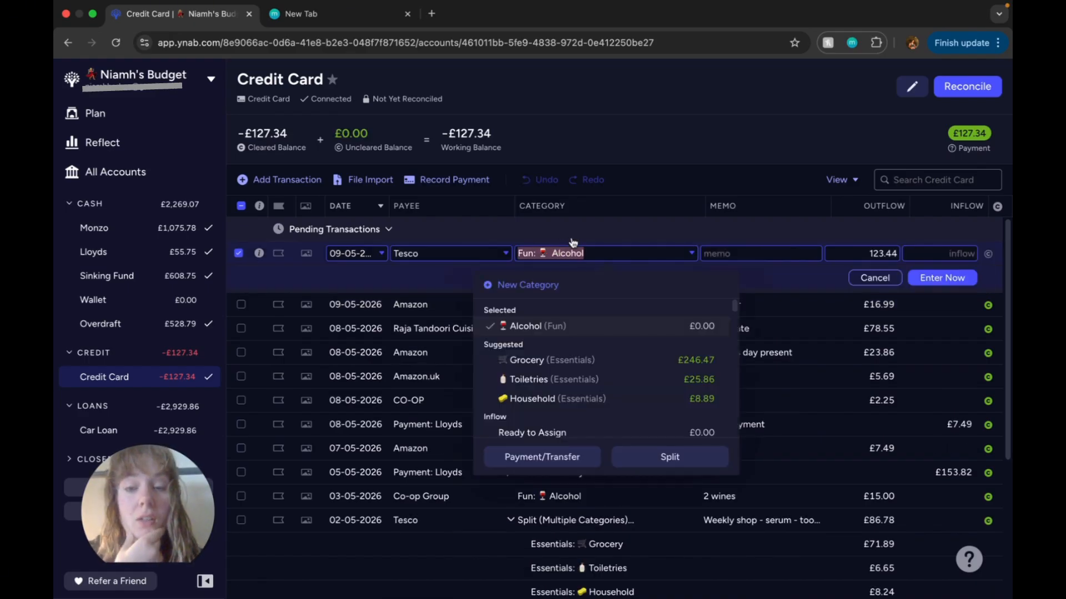
left_click(574, 359)
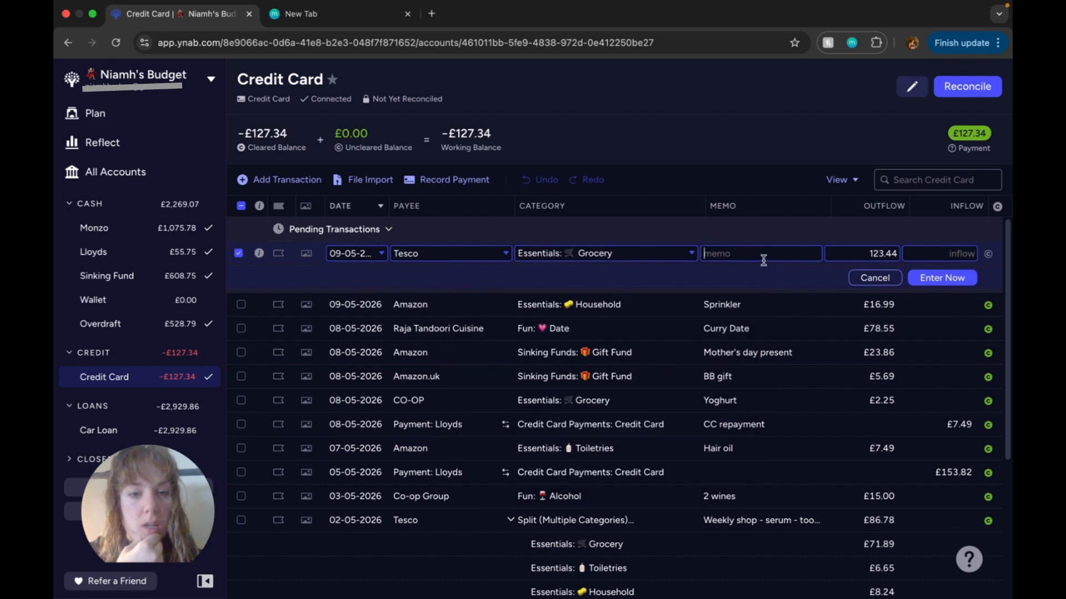
type("Weekly shop")
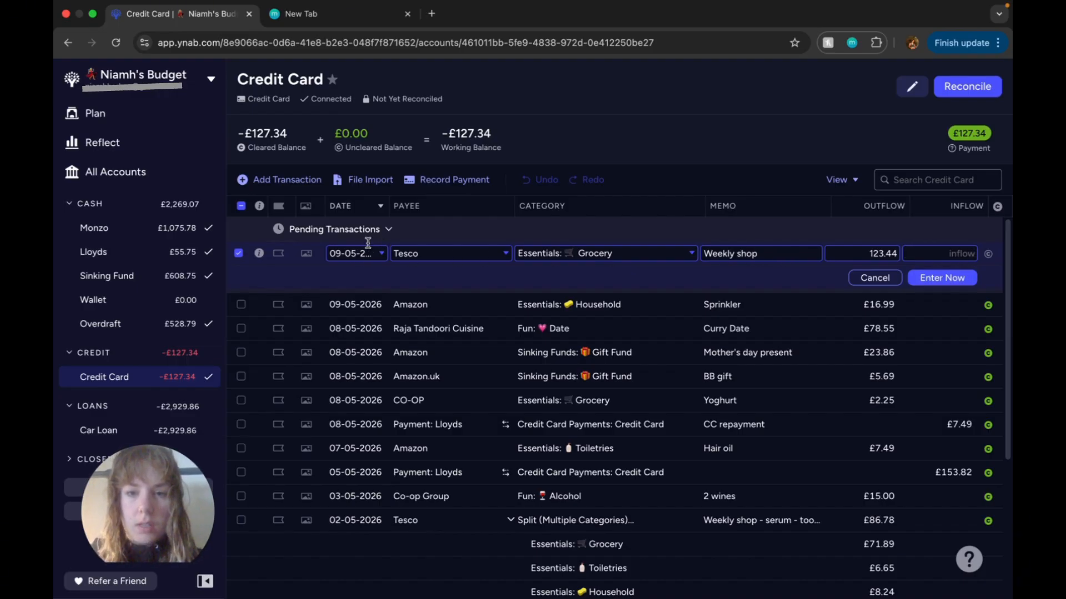
Step: Split the Tesco transaction into an Alcohol line under Fun and a Toiletries line under Essentials
left_click(685, 255)
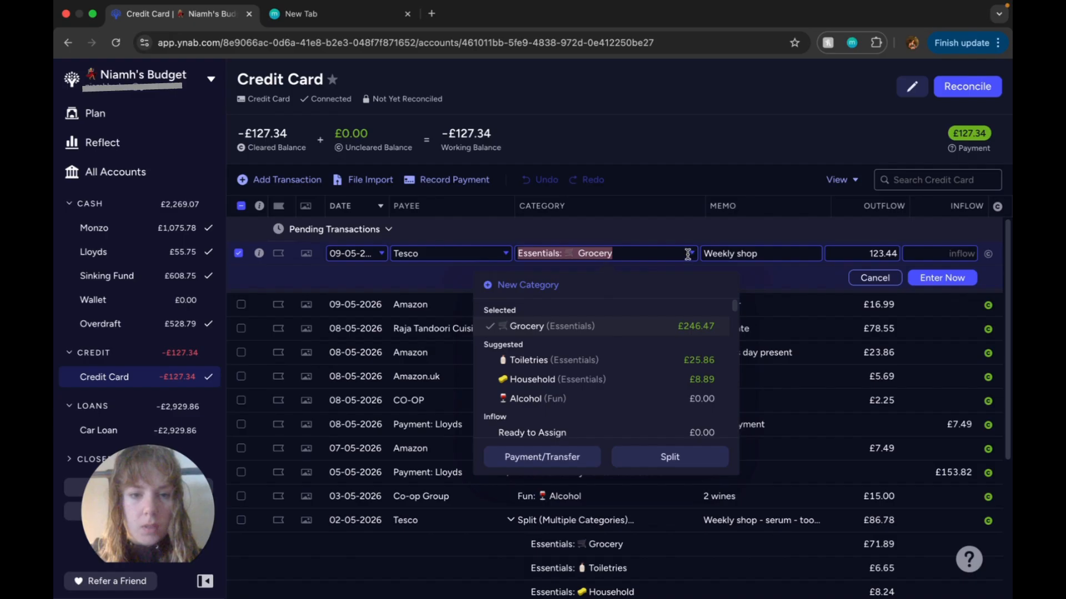
left_click(657, 460)
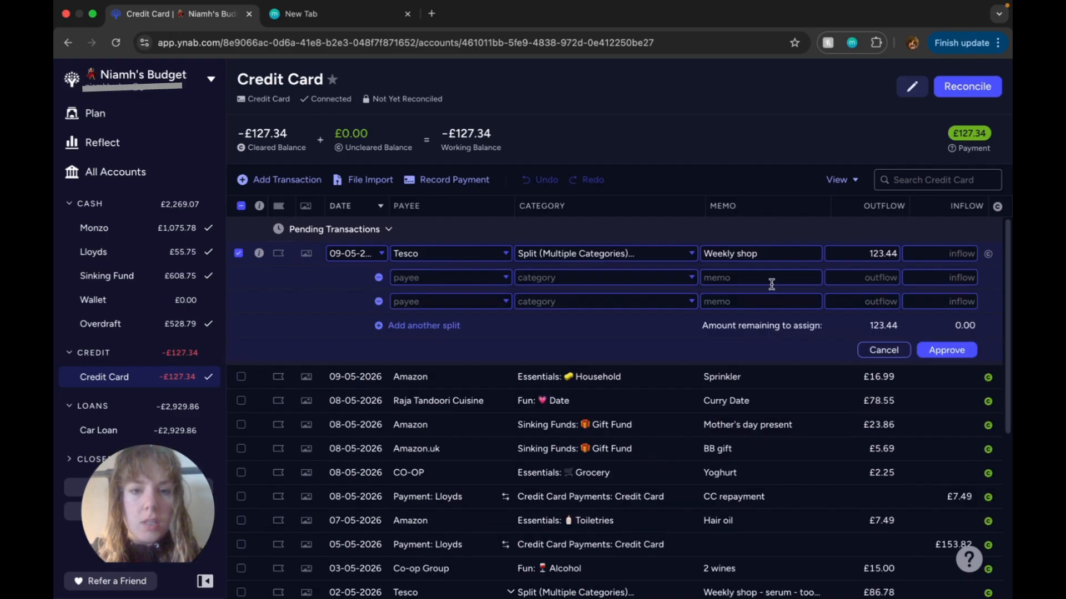
left_click(657, 277)
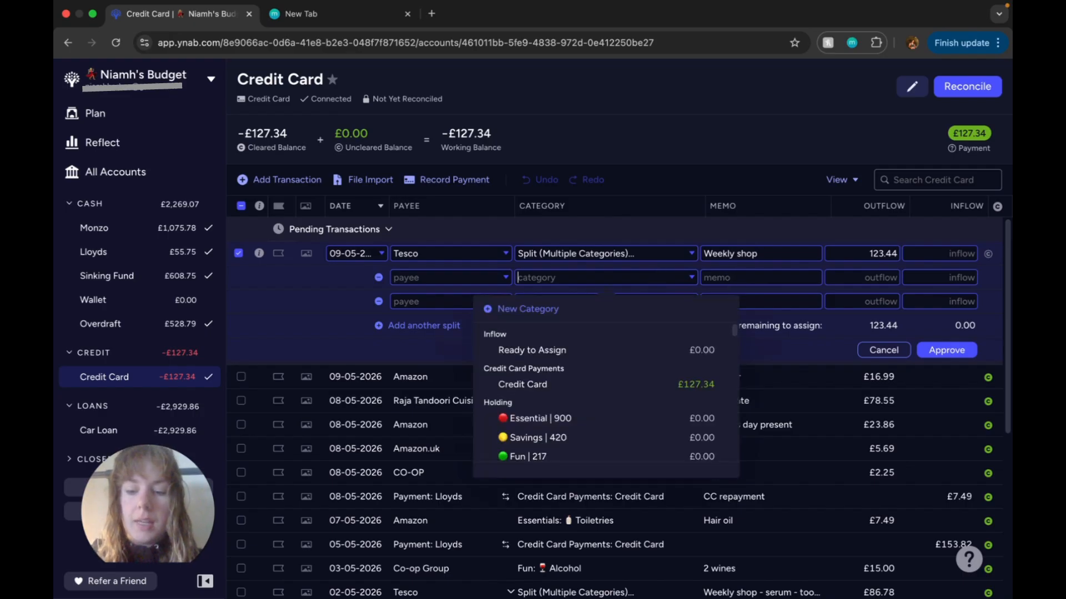
type("alc")
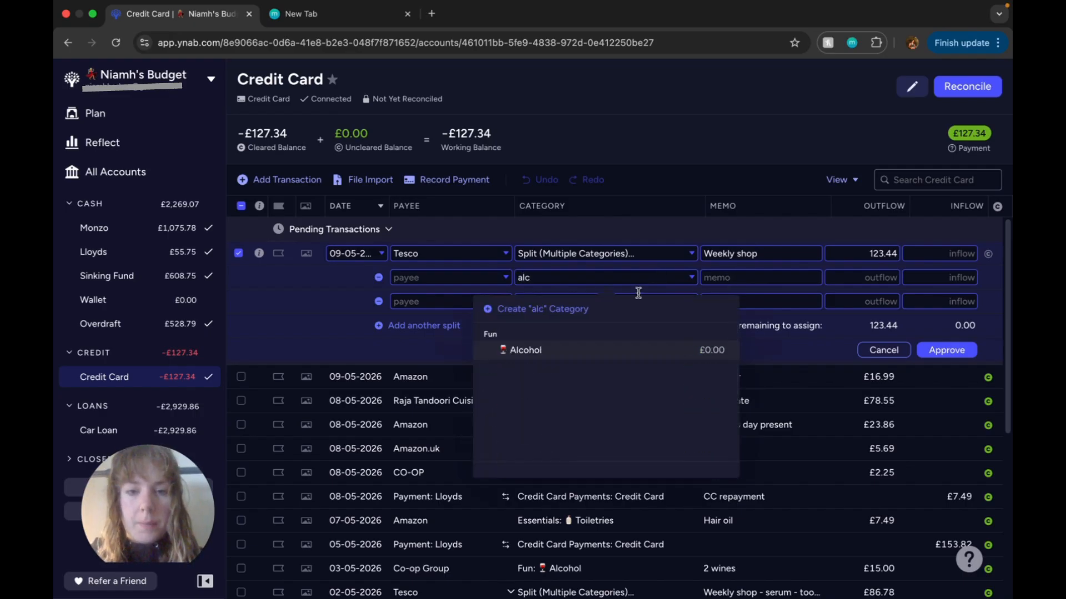
left_click(604, 346)
left_click(574, 304)
type("toi")
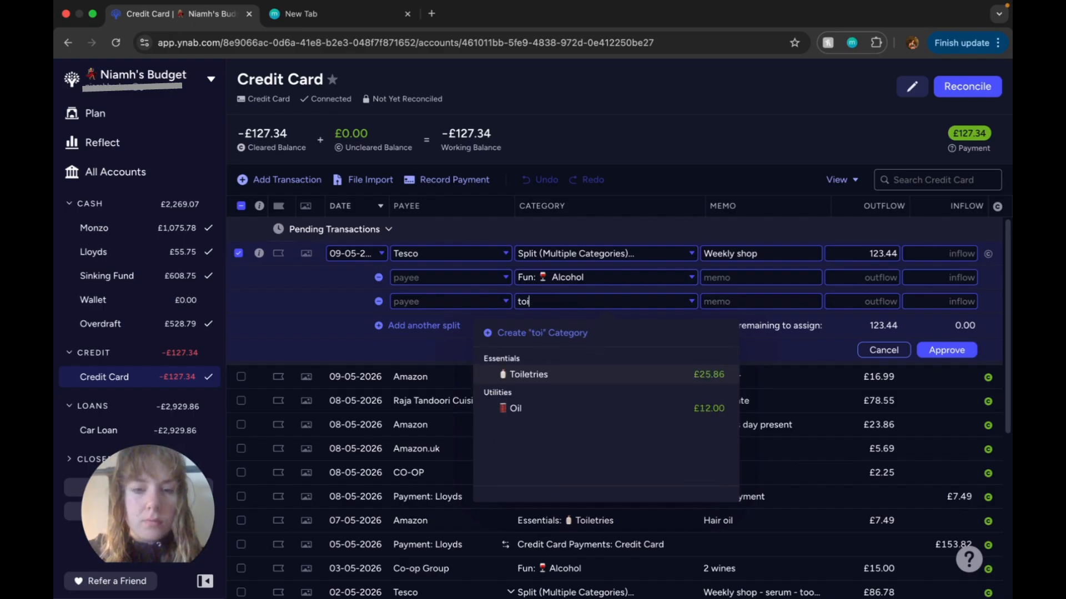
left_click(585, 377)
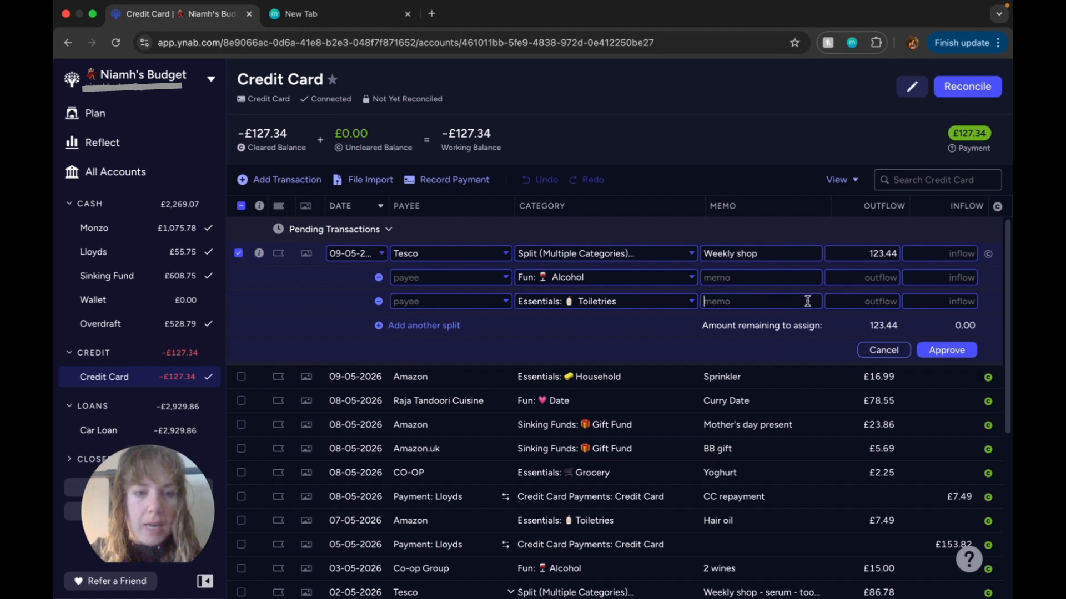
Step: Give the Toiletries split line an outflow of 6.00 and the memo "Shampoo, conditioner, body wash"
left_click(845, 298)
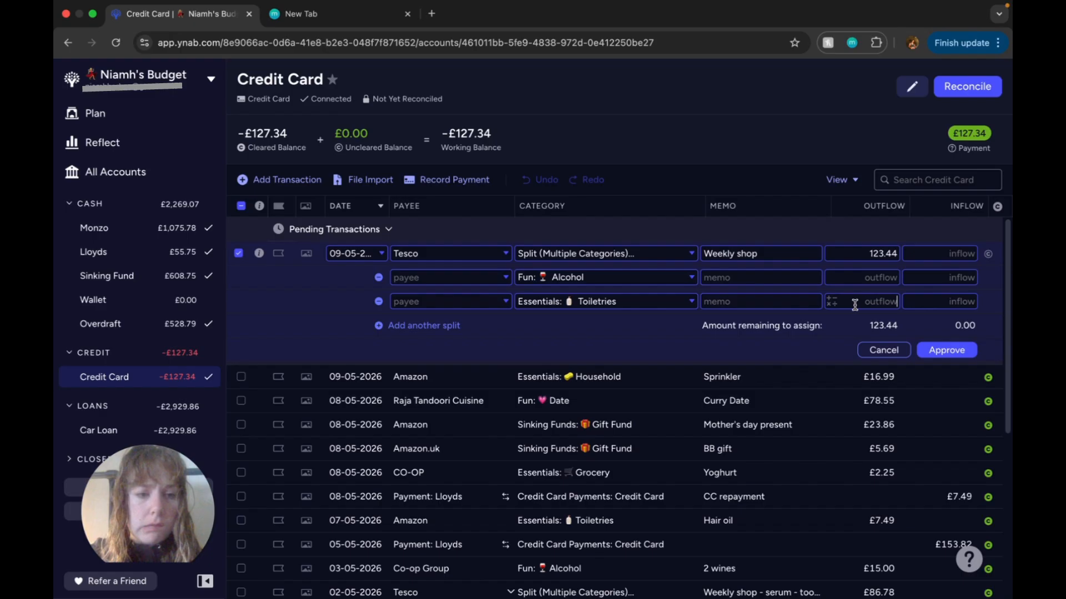
type("6")
left_click(773, 303)
type("Sham")
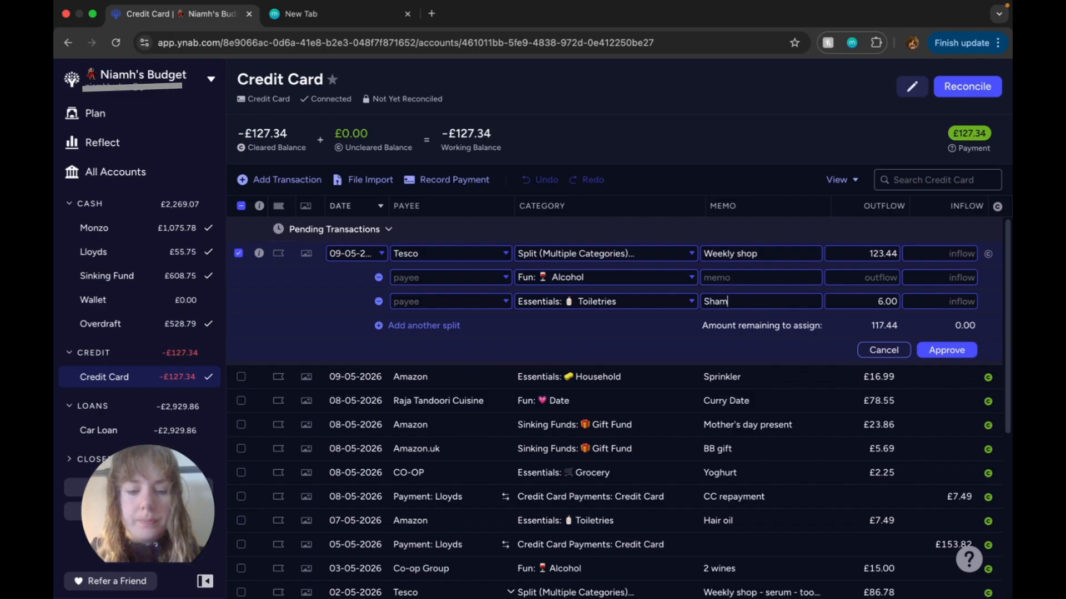
type("poo, conditio")
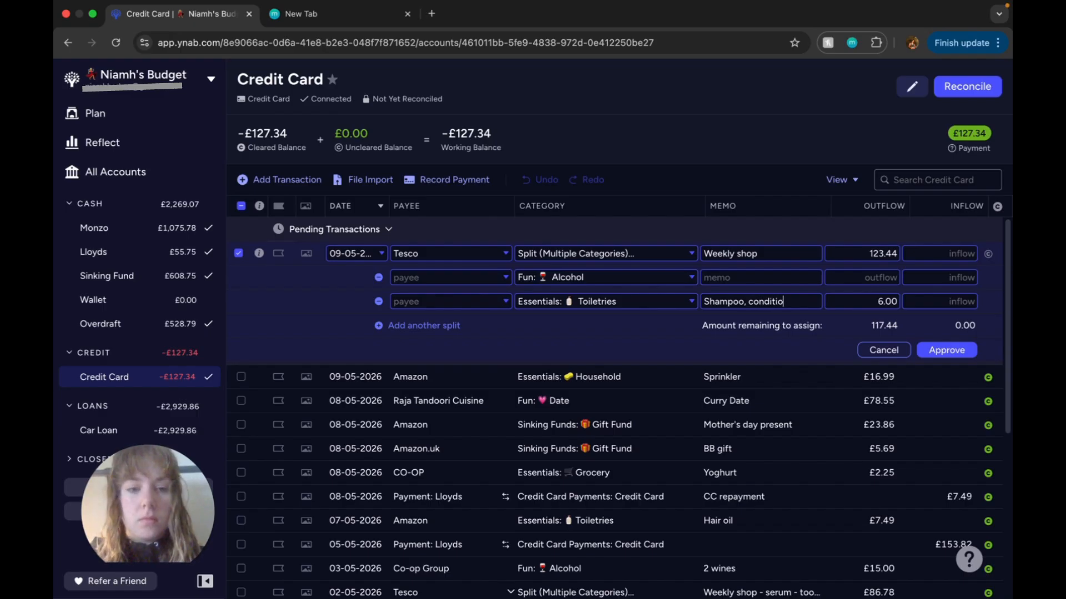
type("ner, body wash")
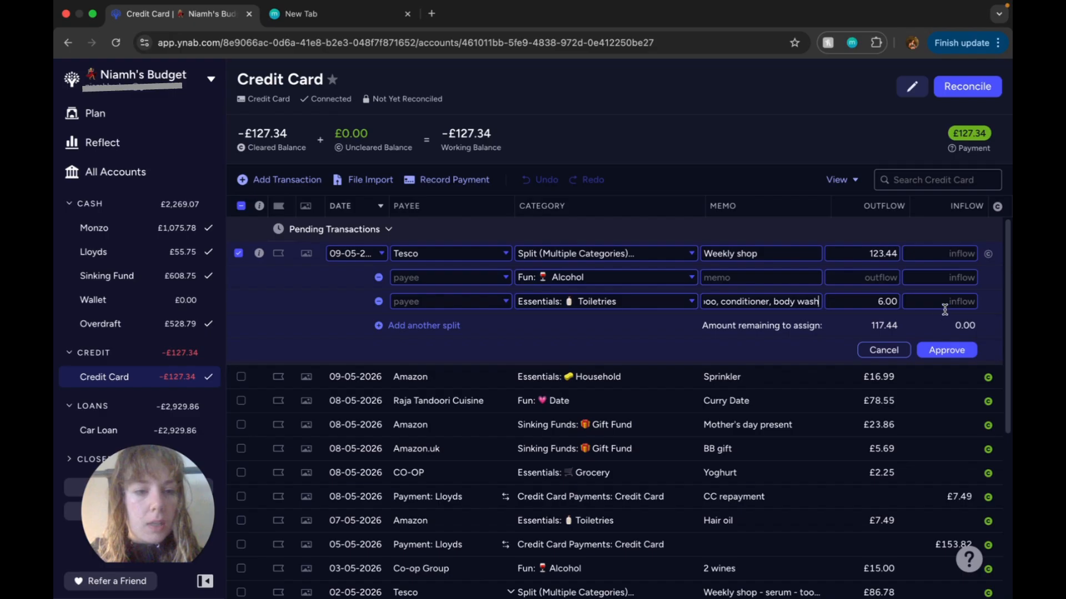
Step: Give the Alcohol split line the memo "Wine" and an outflow of 8.50
left_click(759, 279)
type("Wine")
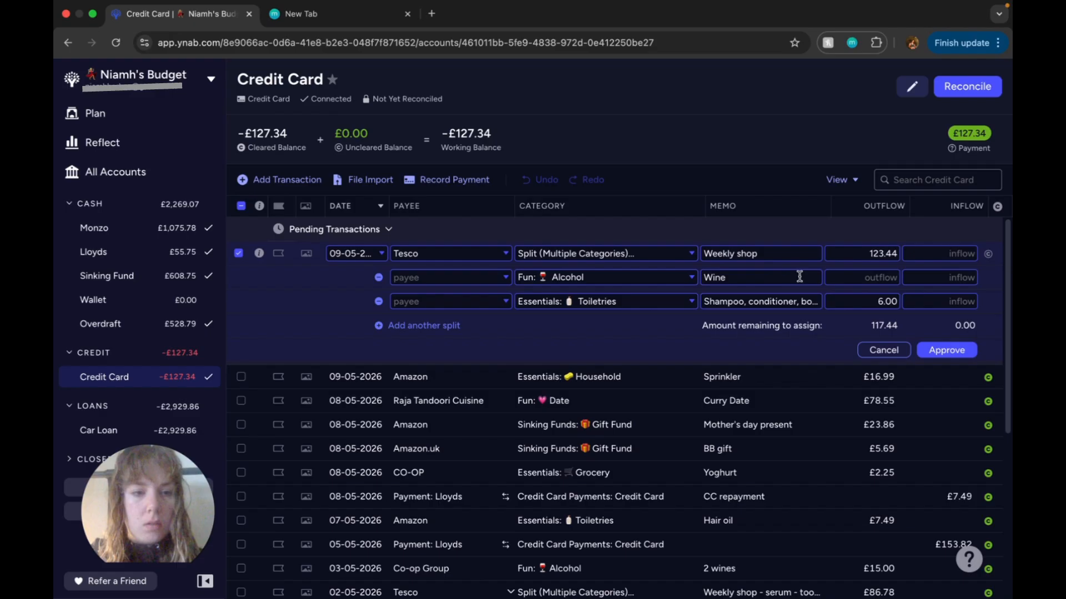
left_click(872, 280)
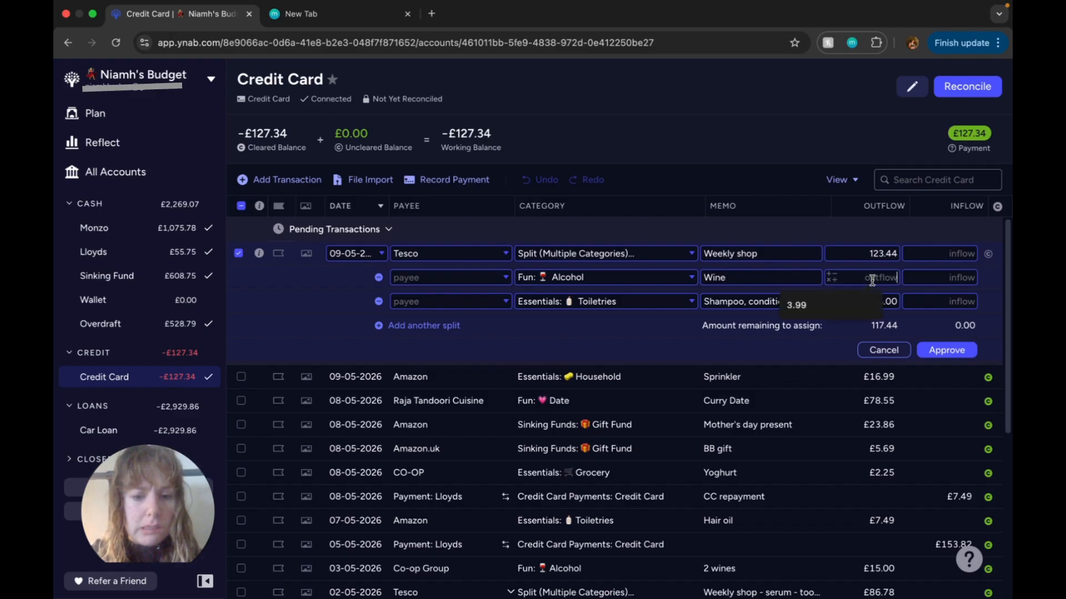
type("8.50")
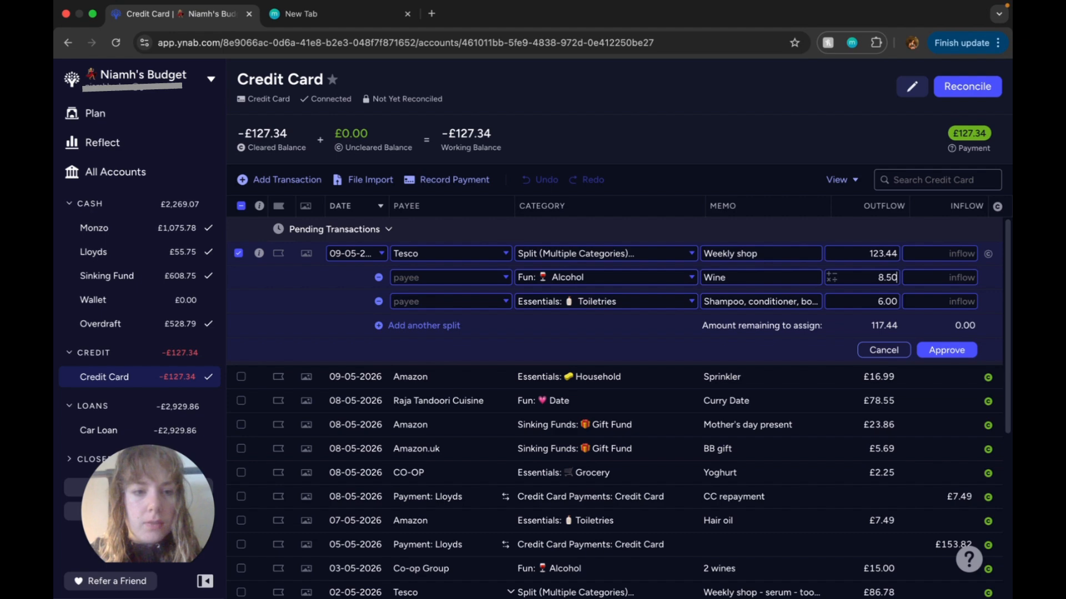
left_click(991, 291)
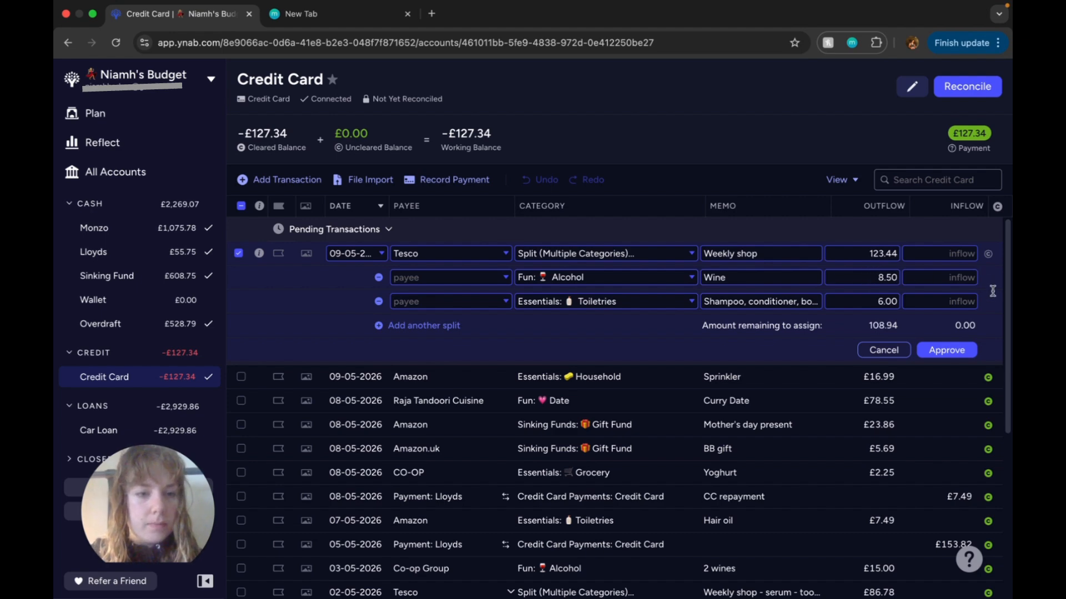
left_click(869, 252)
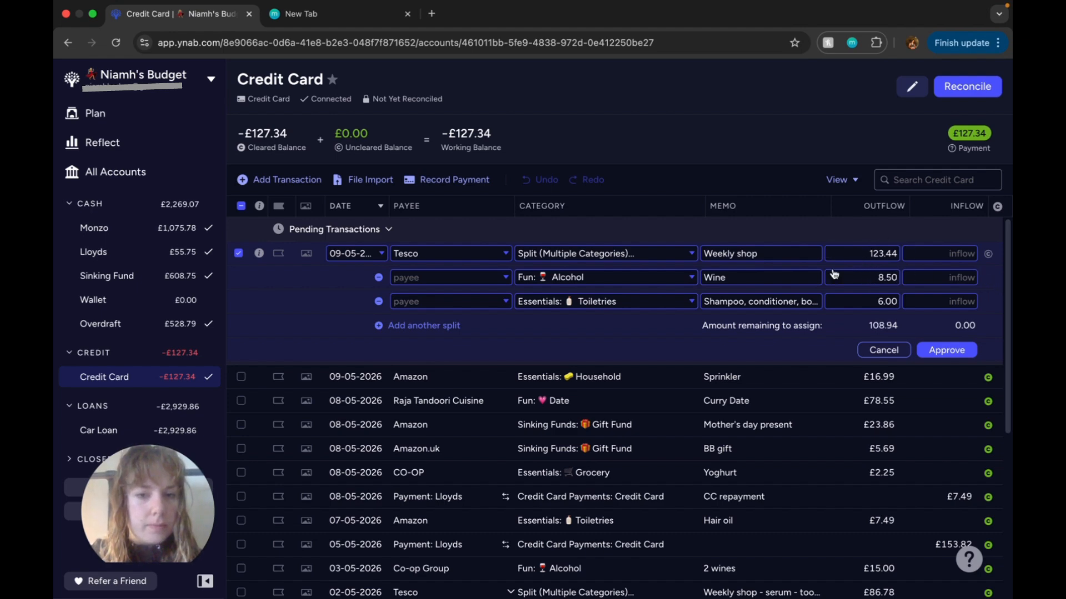
Step: Add a Grocery split line with the memo "Food" and an outflow of 108.94, and approve and clear the Tesco transaction
left_click(434, 326)
left_click(613, 326)
type("gr")
left_click(635, 398)
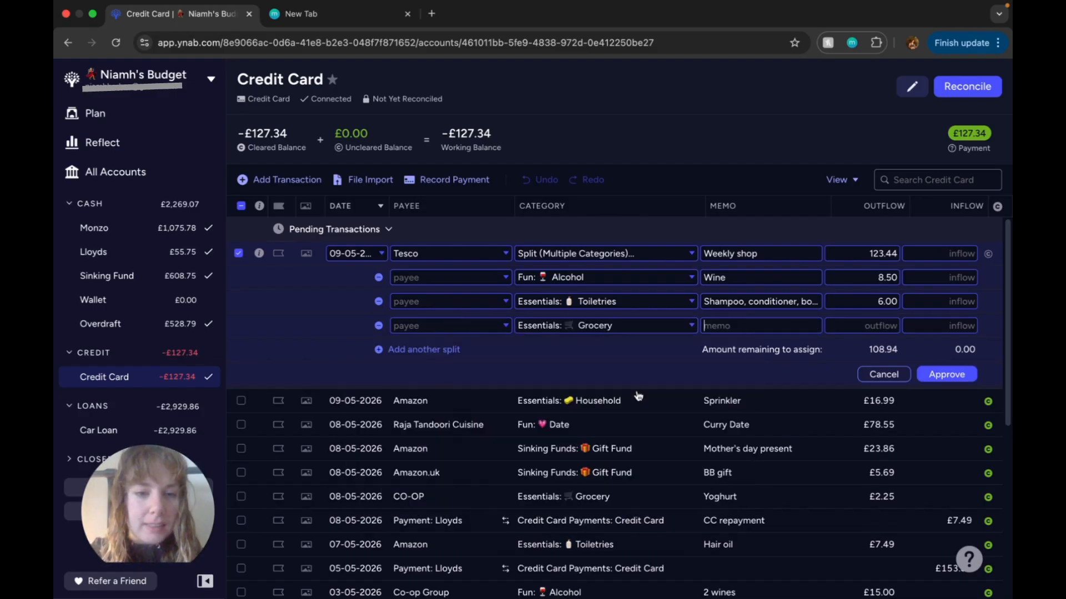
type("Food")
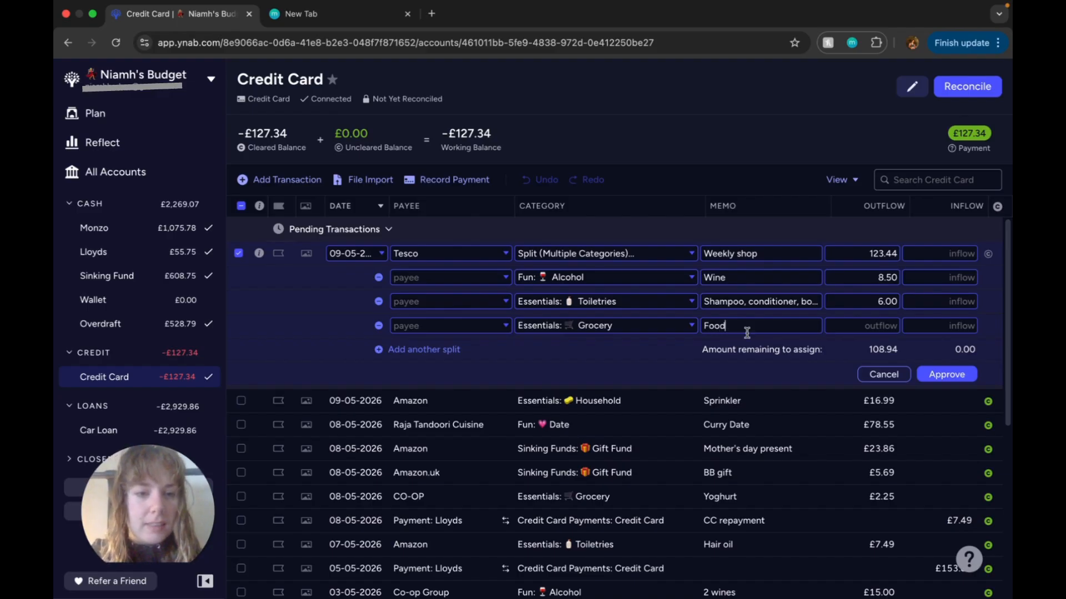
type("108.94")
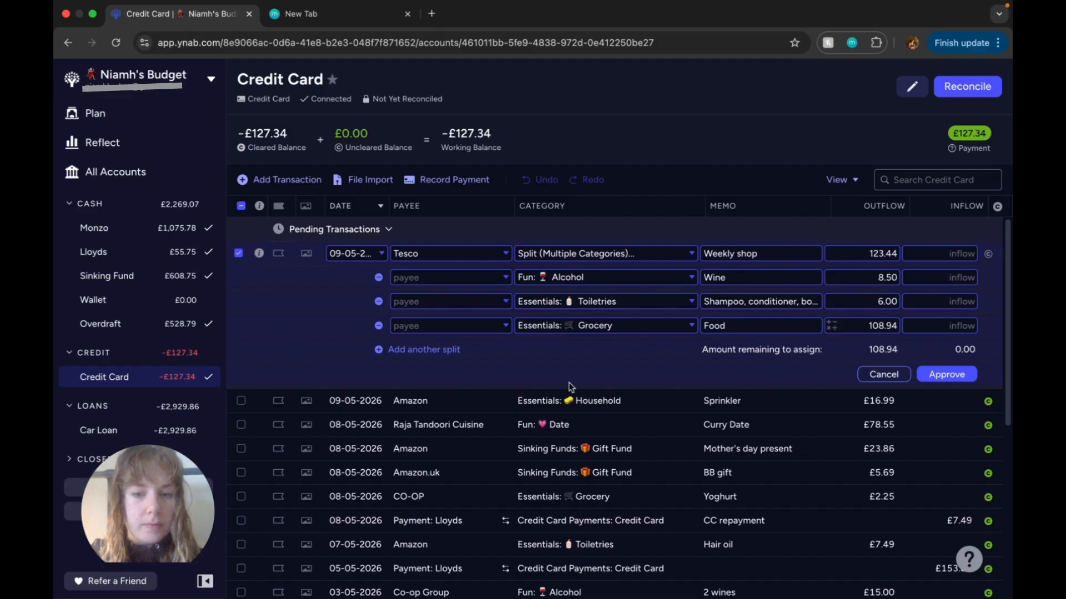
left_click(946, 375)
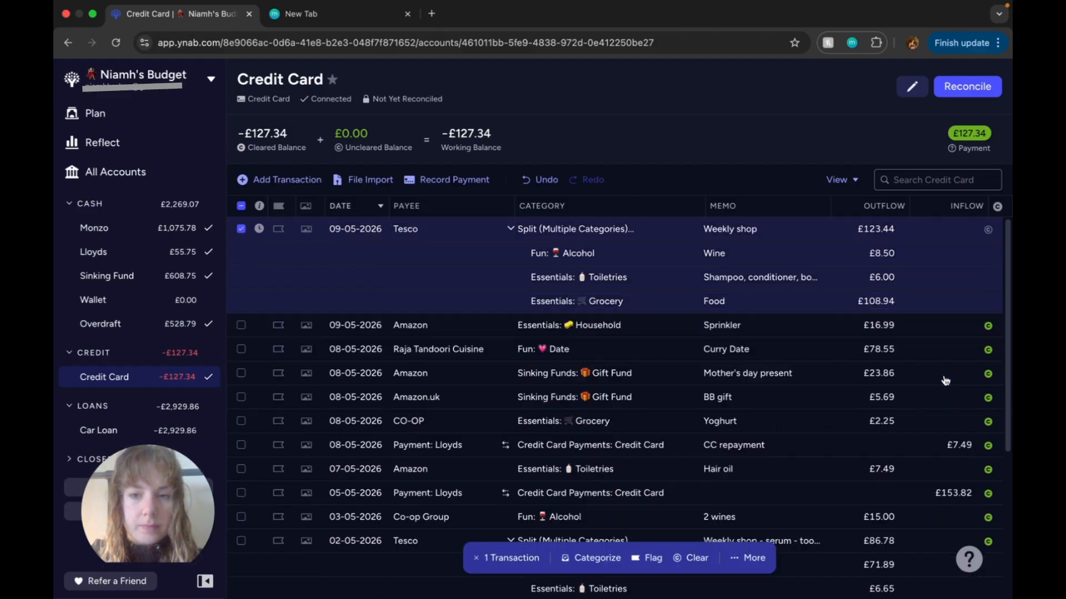
left_click(988, 231)
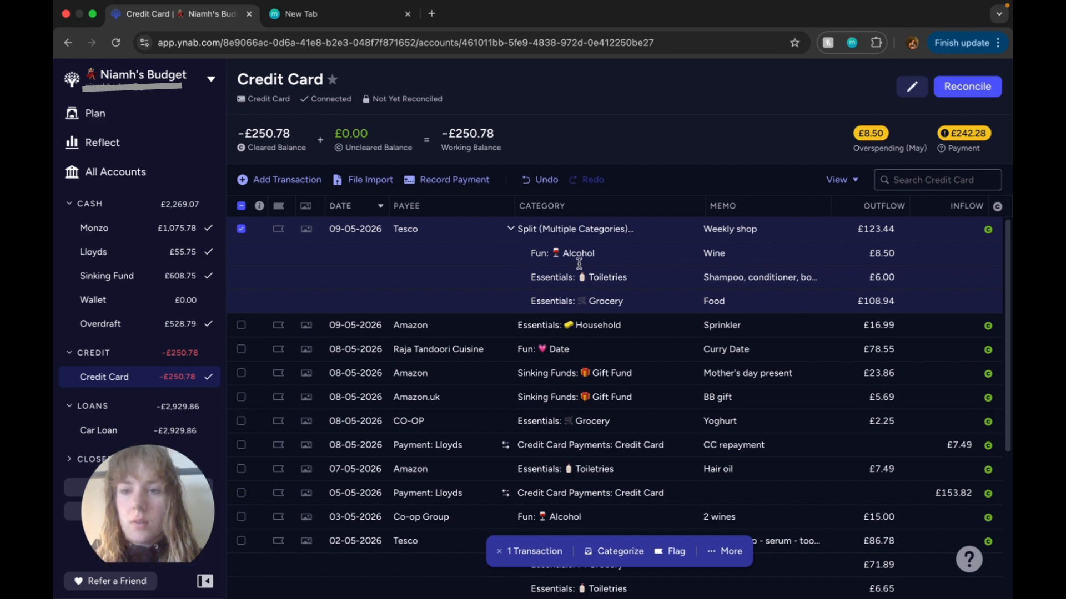
Step: Start a new transaction in the Monzo account with the payee Sinking Funds pot transfer and the category Gift Fund
left_click(164, 229)
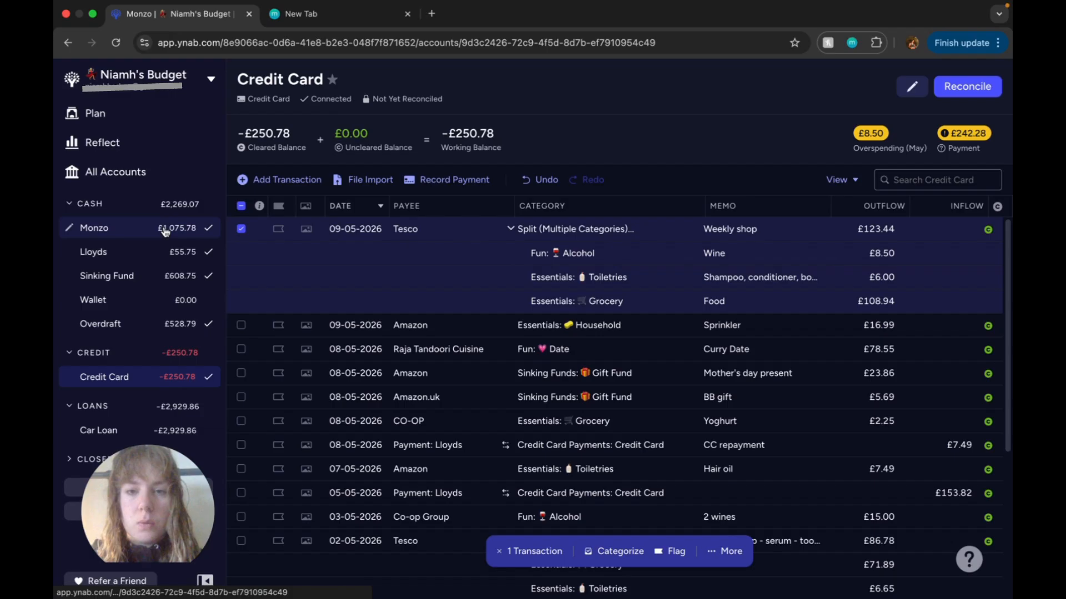
left_click(302, 184)
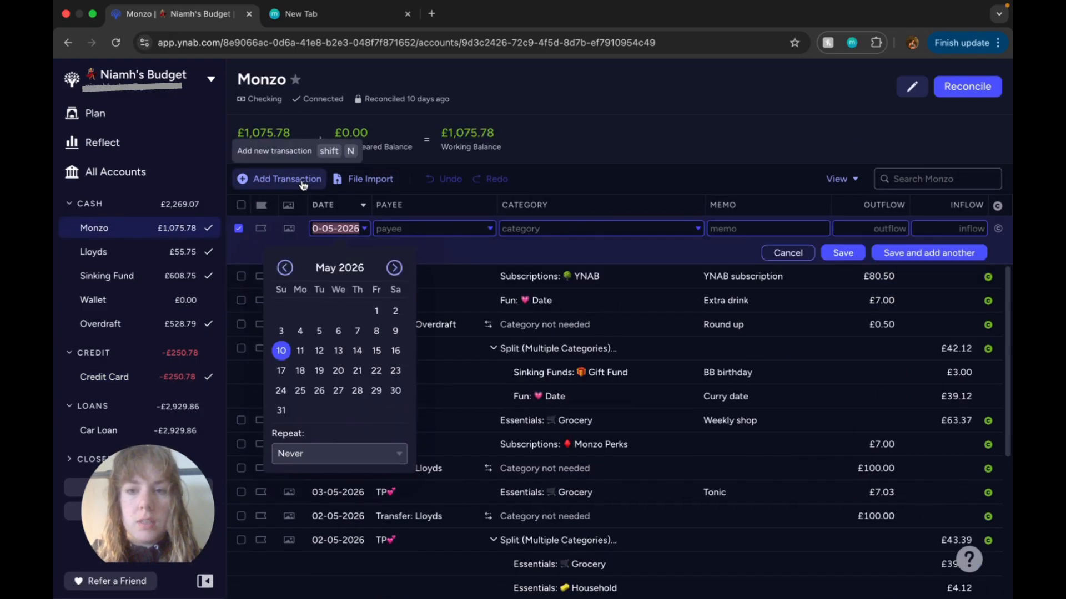
left_click(454, 229)
type("sink")
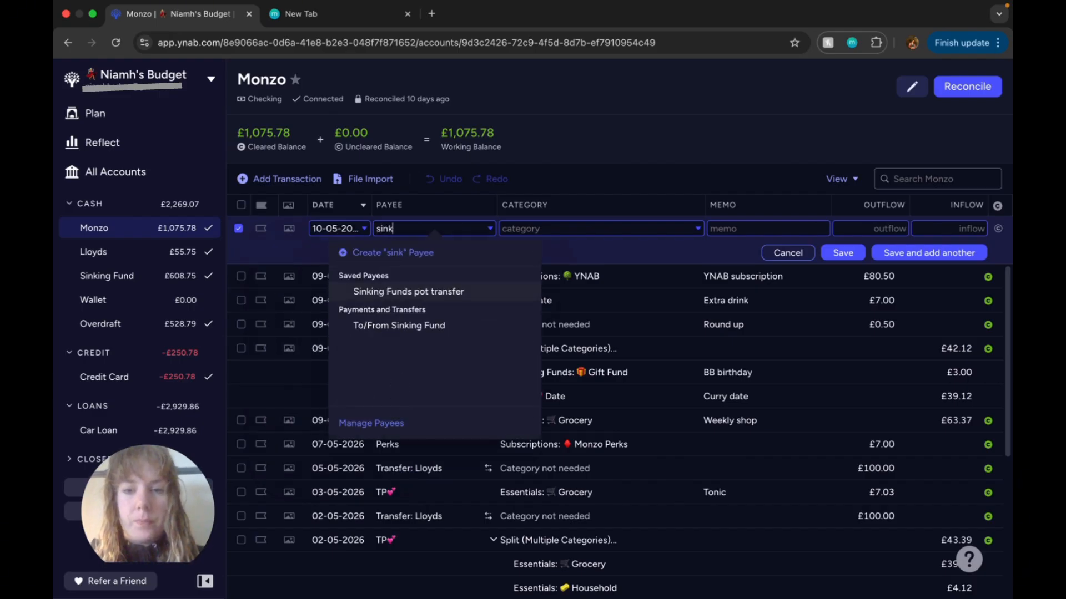
left_click(461, 292)
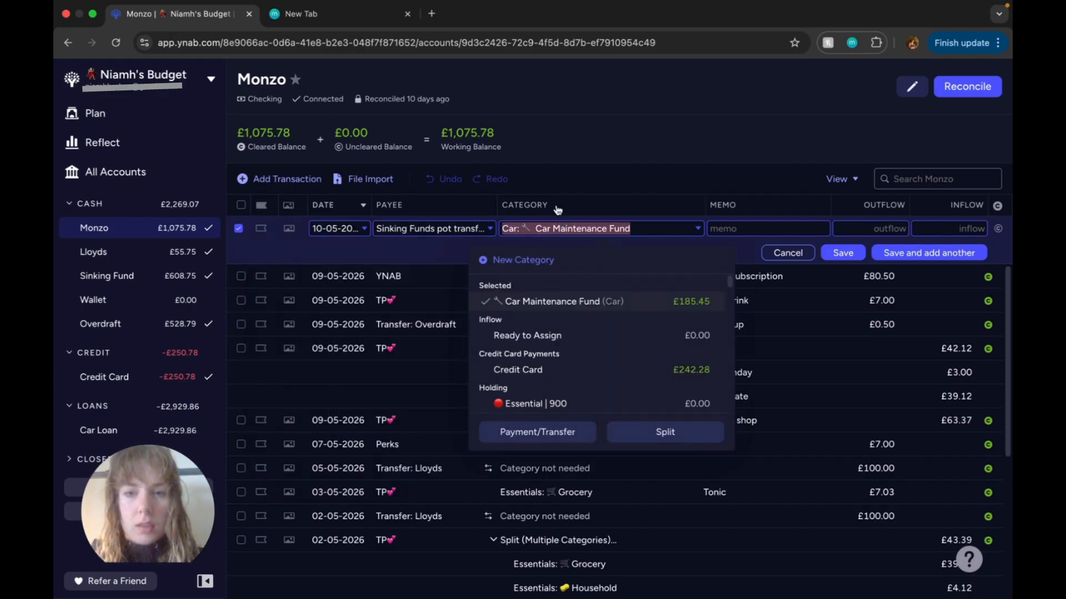
type("gifts")
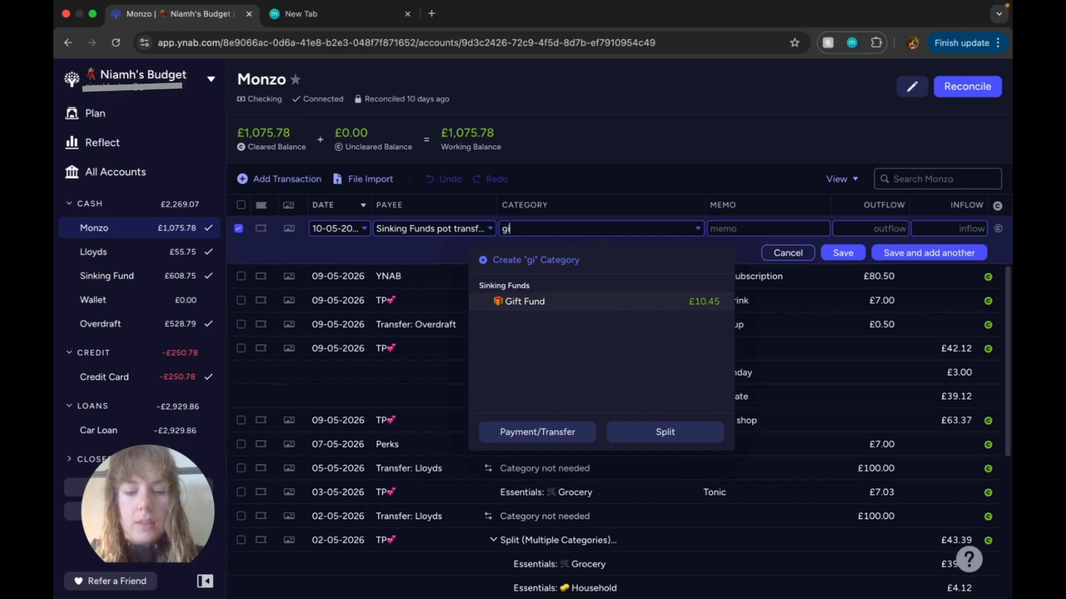
left_click(694, 310)
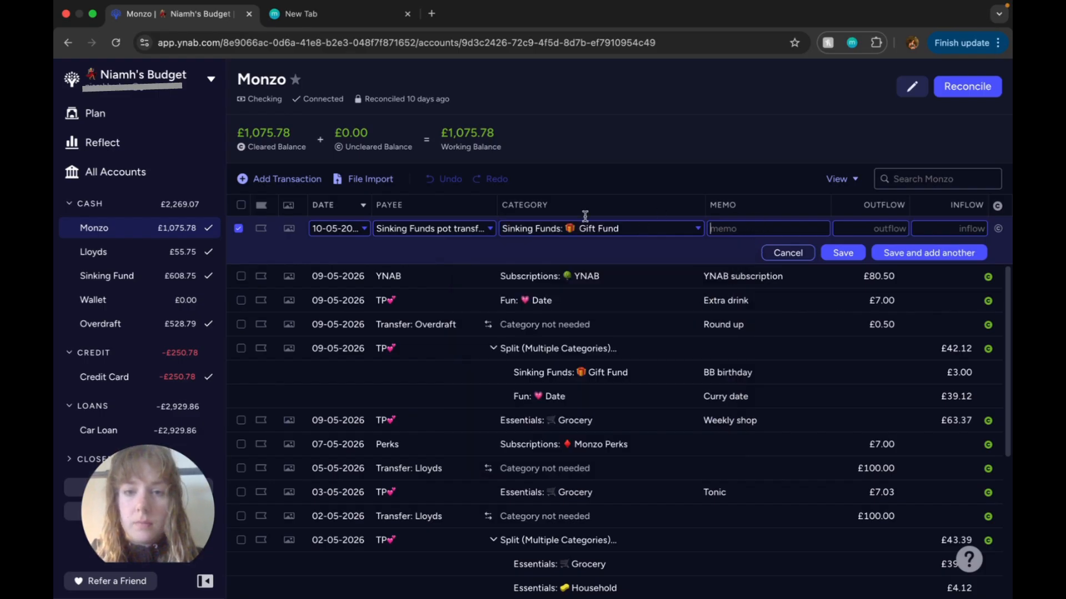
left_click(798, 231)
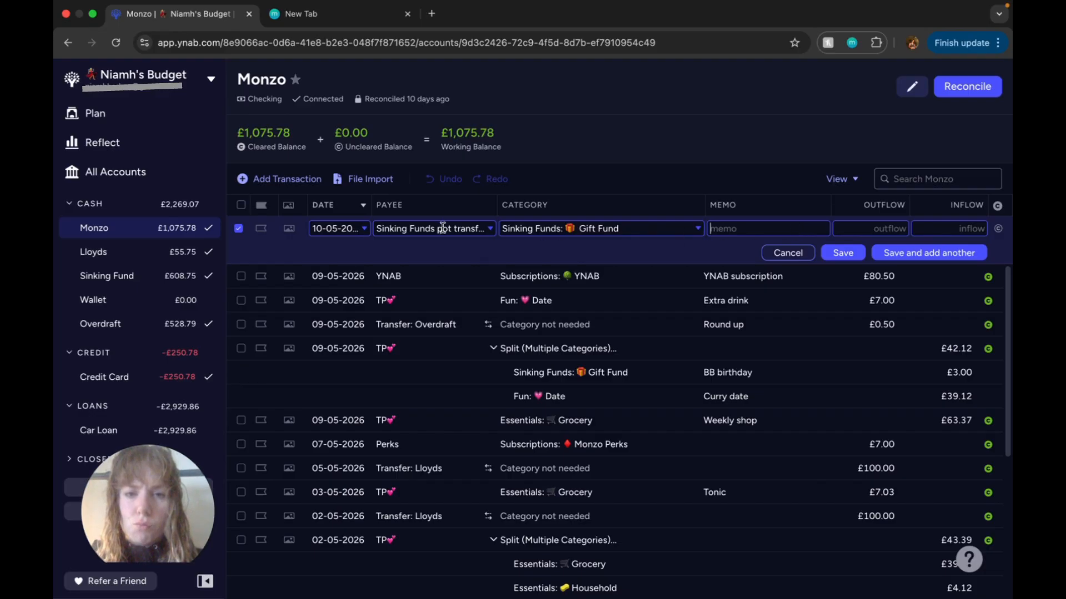
Step: Change the new transaction's payee to To/From Sinking Fund and enter the memo "BB gift and mothers day"
left_click(471, 229)
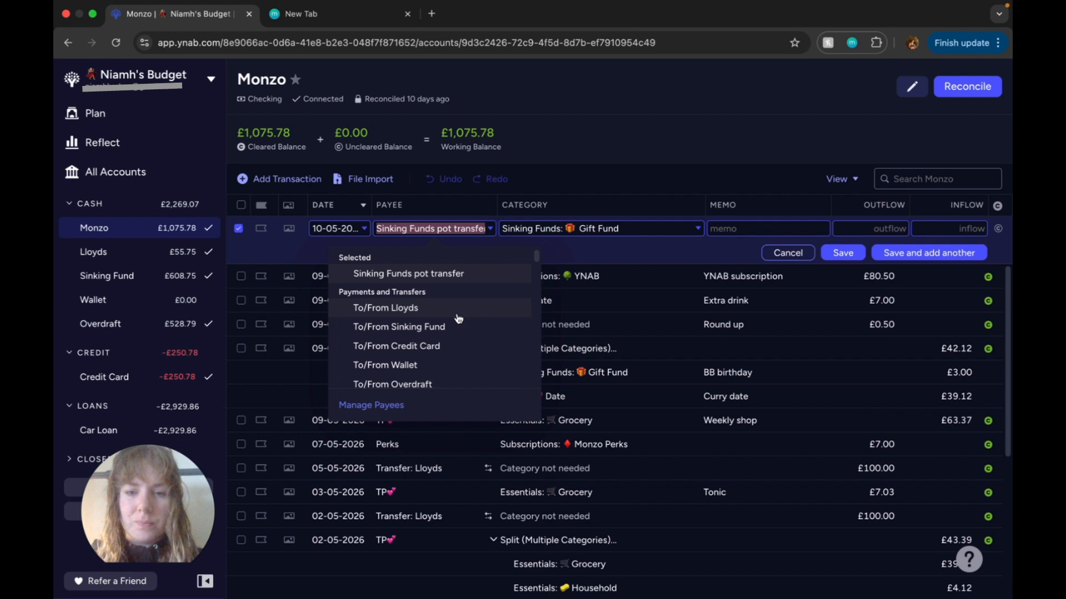
left_click(439, 327)
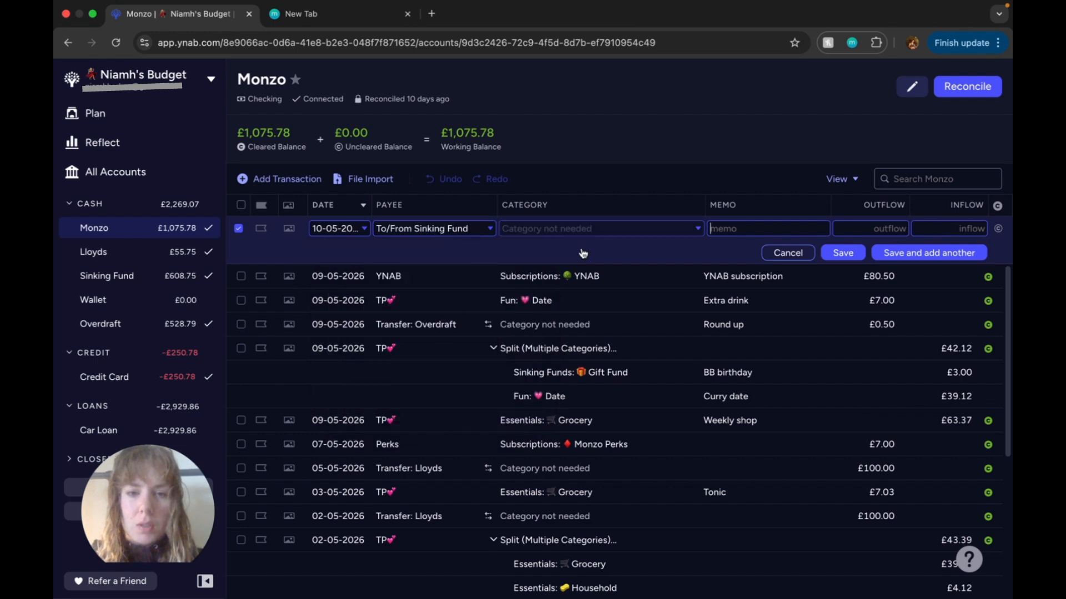
left_click(801, 232)
type("BB gift")
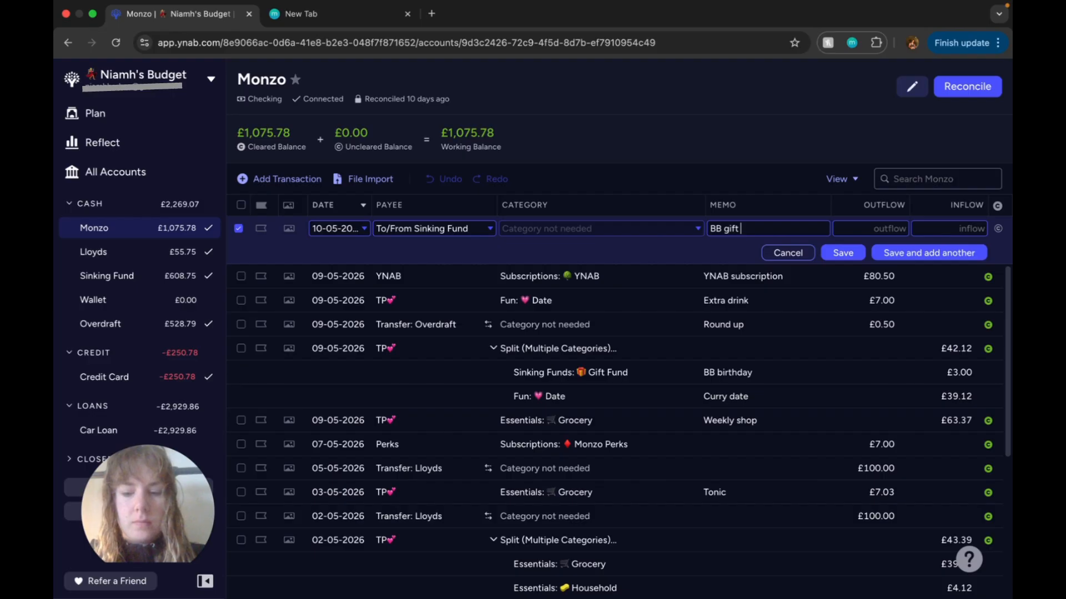
type(" and mothers dsa")
key("BackSpace")
key("BackSpace")
key("BackSpace")
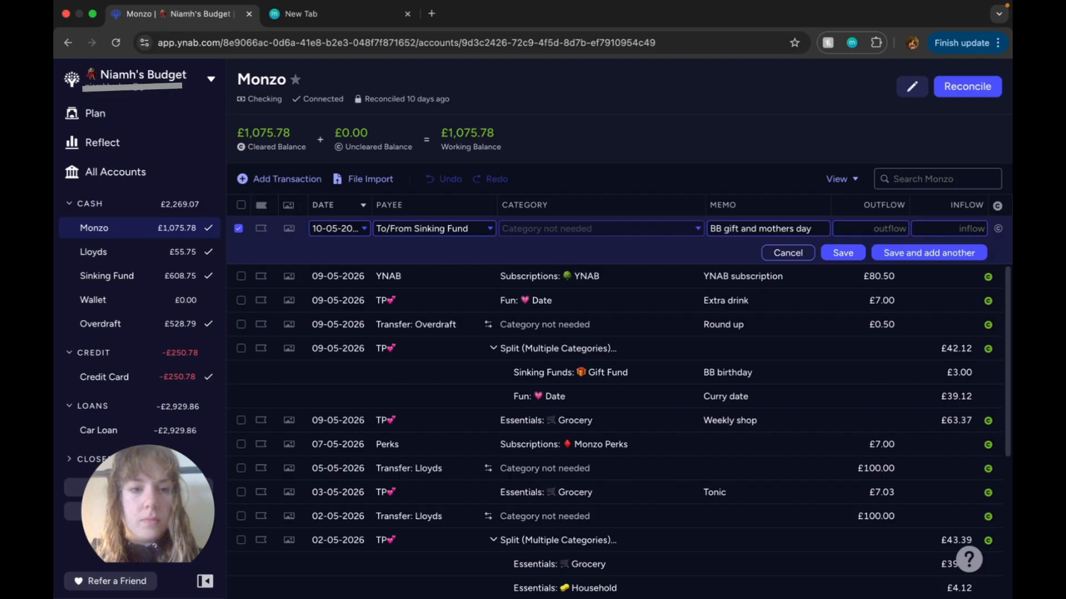
Step: Give the Sinking Fund transfer an outflow of 26.71 and save it
left_click(893, 229)
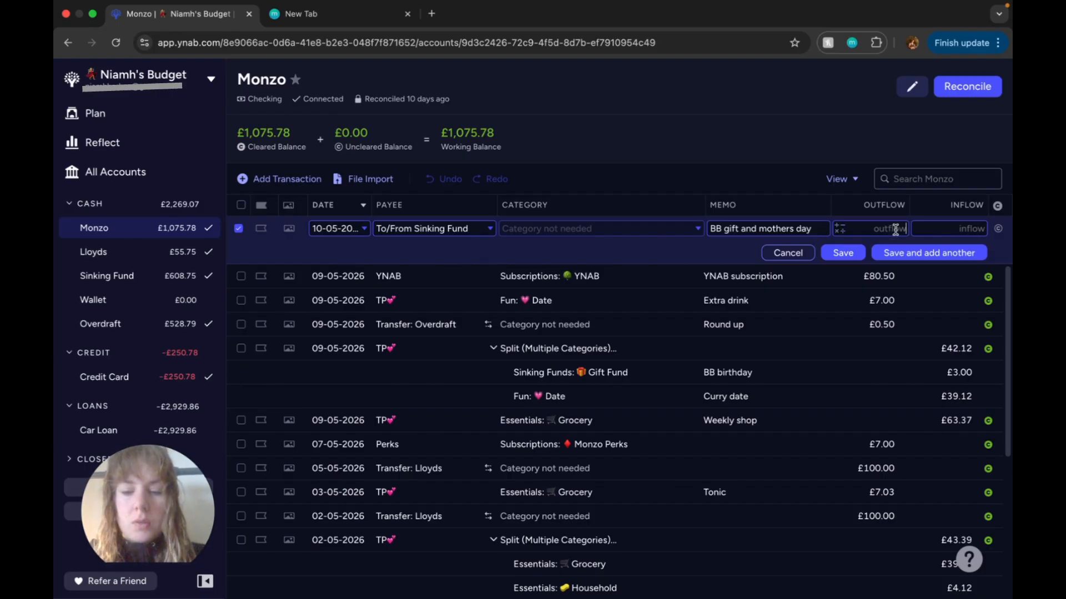
type("26.71")
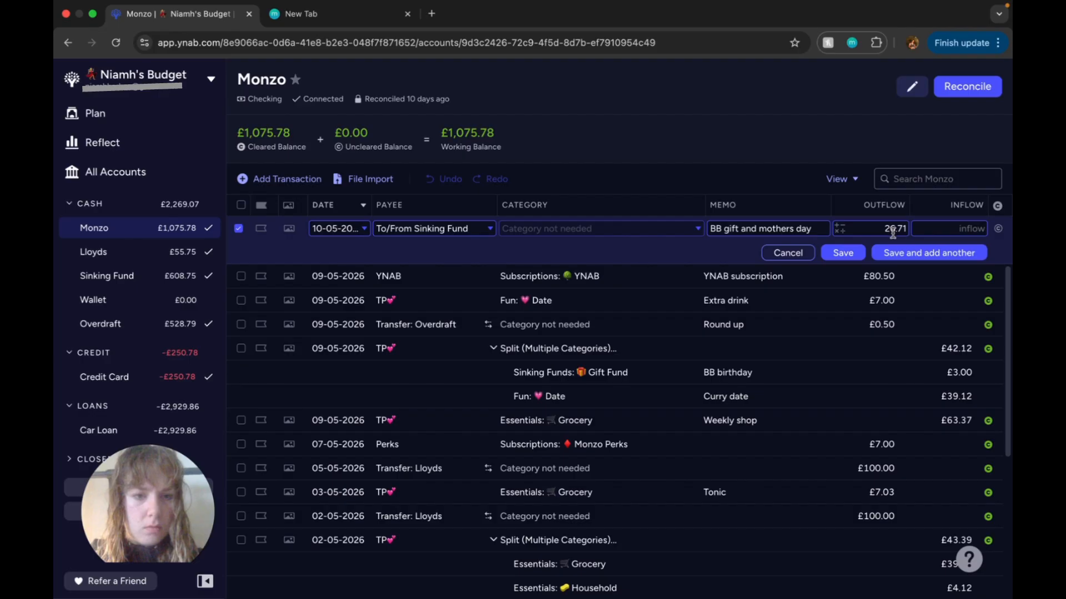
left_click(841, 255)
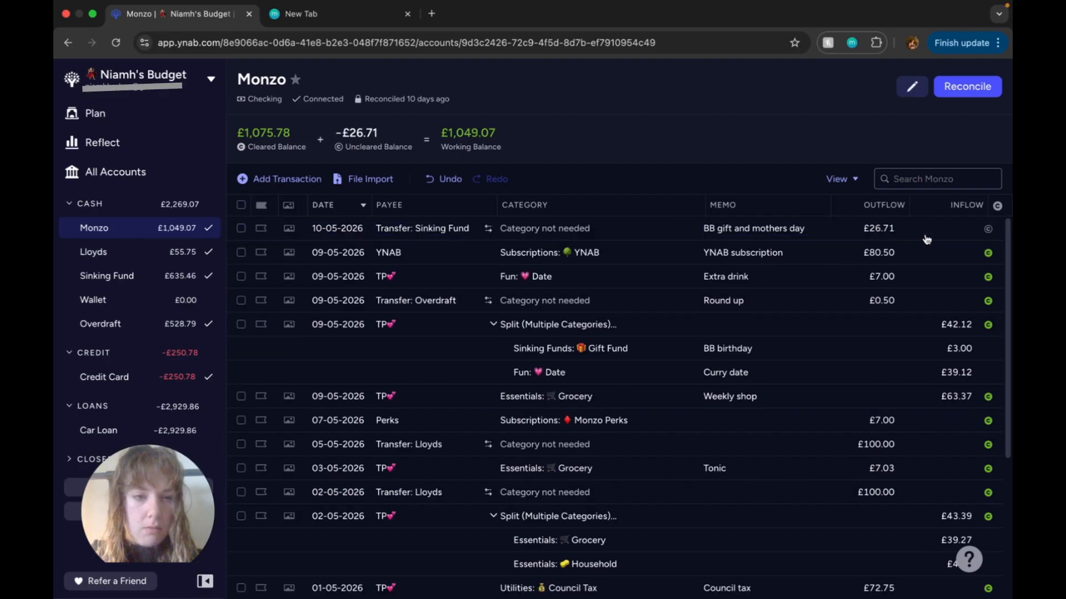
Step: Mark the Sinking Fund transfer in Monzo as cleared and change it to an inflow of 26.71
left_click(964, 233)
type("26.71")
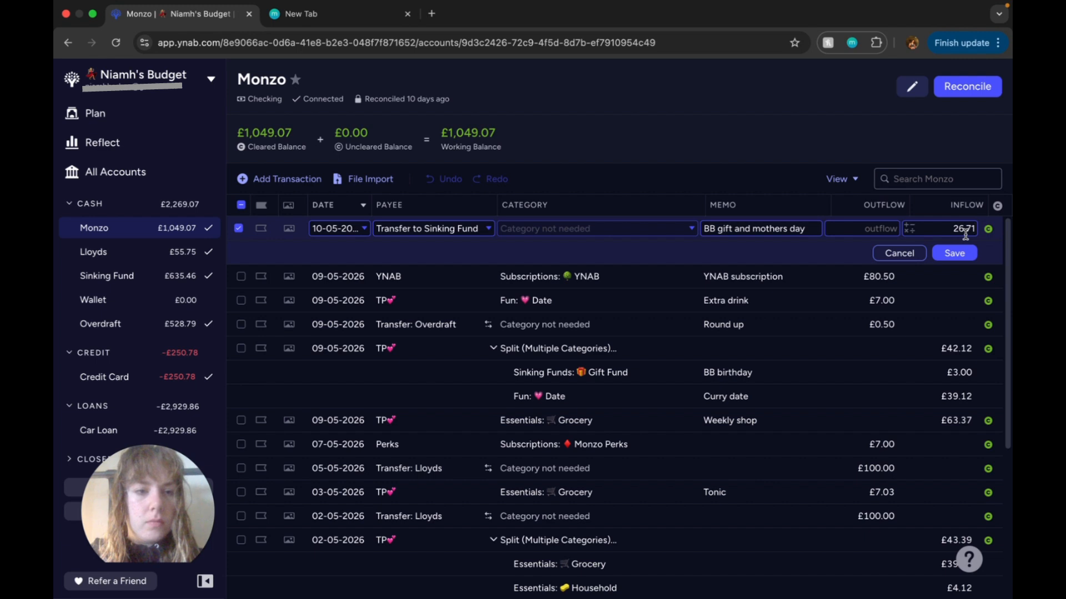
left_click(955, 253)
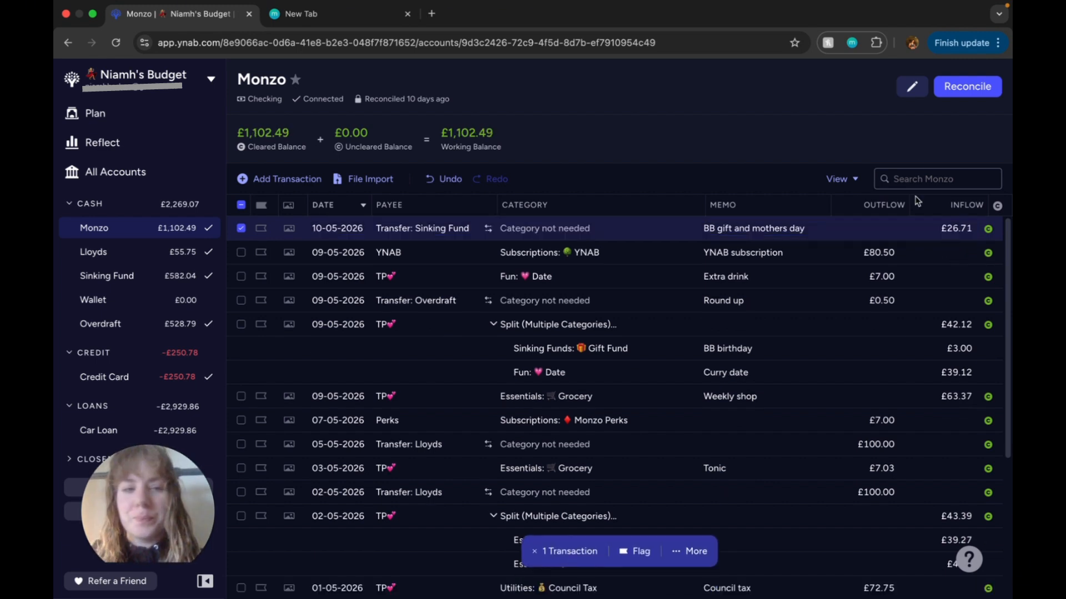
Step: Reconcile the Monzo and Lloyds accounts, accepting the current balance of each
left_click(966, 87)
left_click(955, 211)
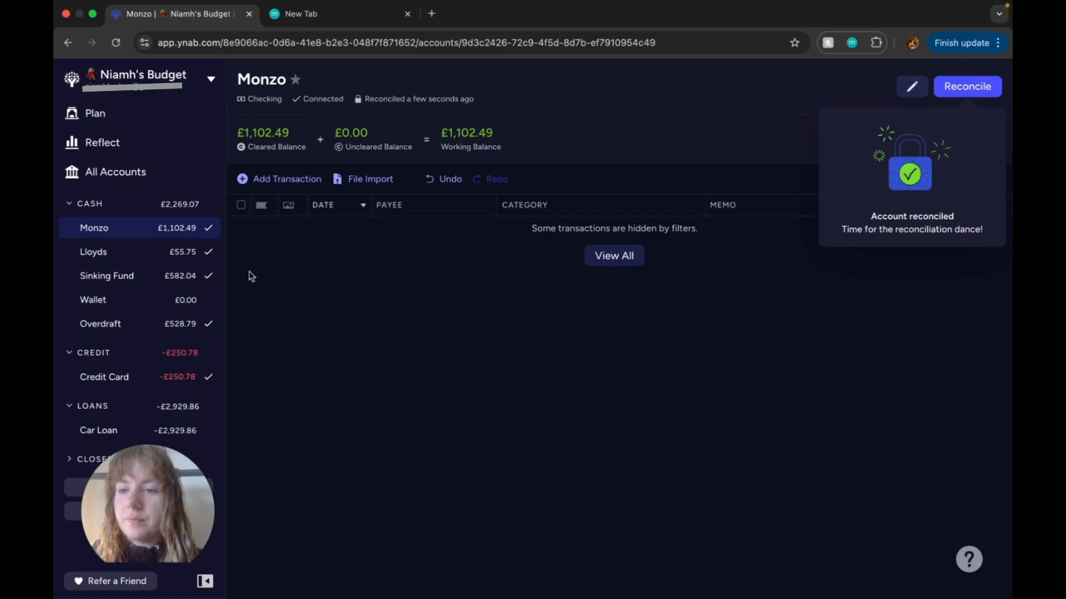
left_click(180, 255)
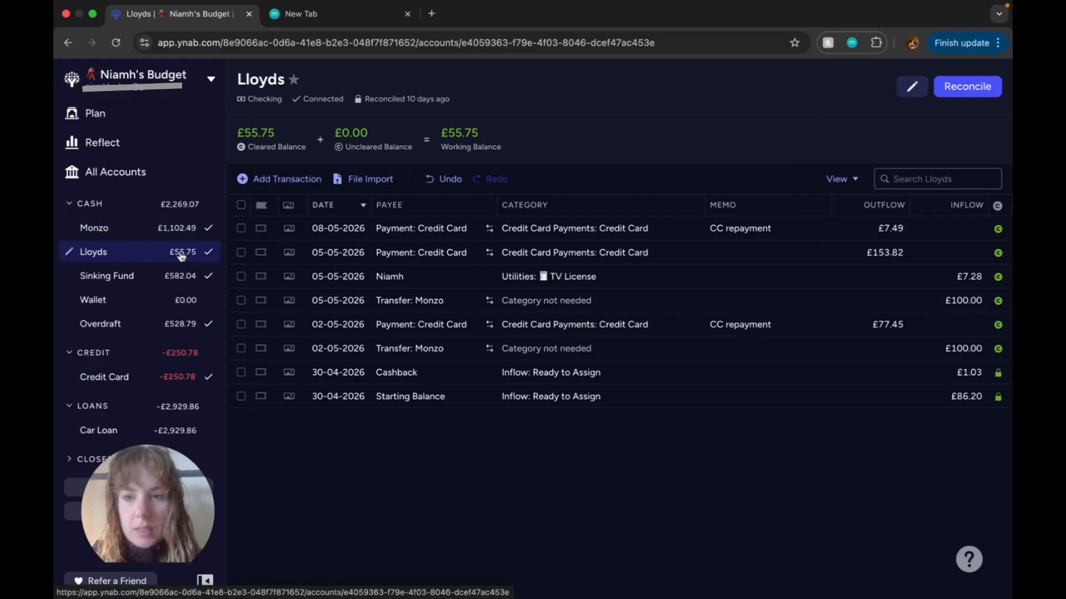
left_click(983, 91)
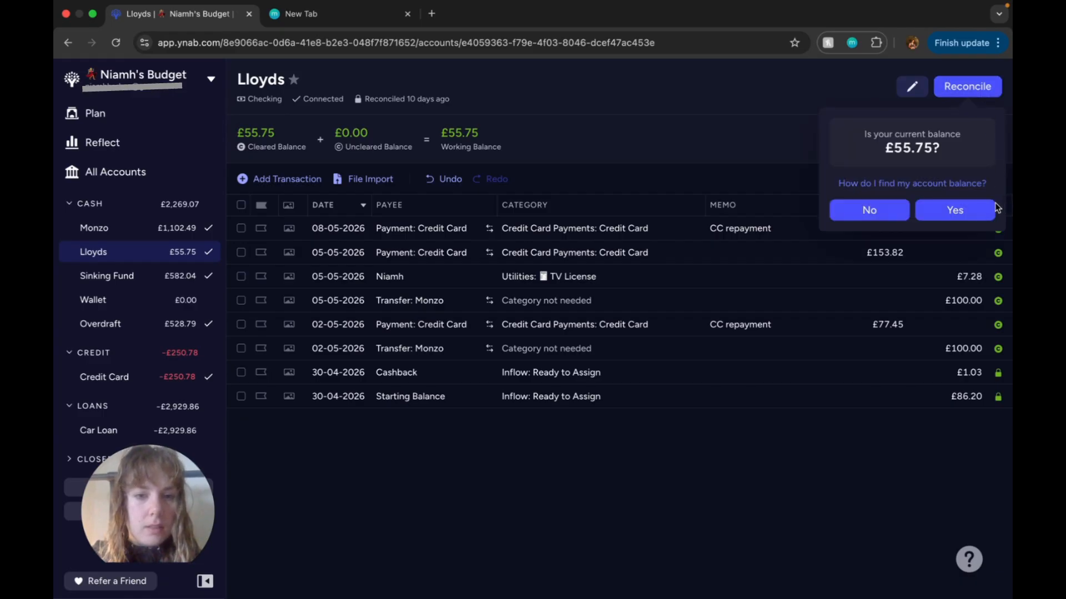
left_click(962, 219)
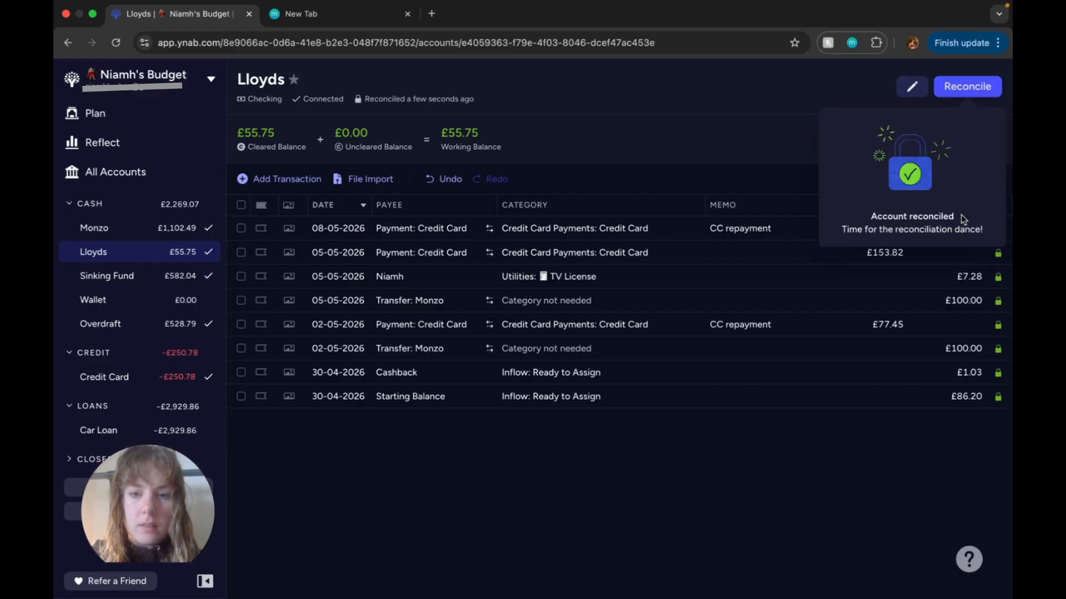
Step: Clear the Monzo transfer in the Sinking Fund account and reconcile that account at its current balance
left_click(157, 280)
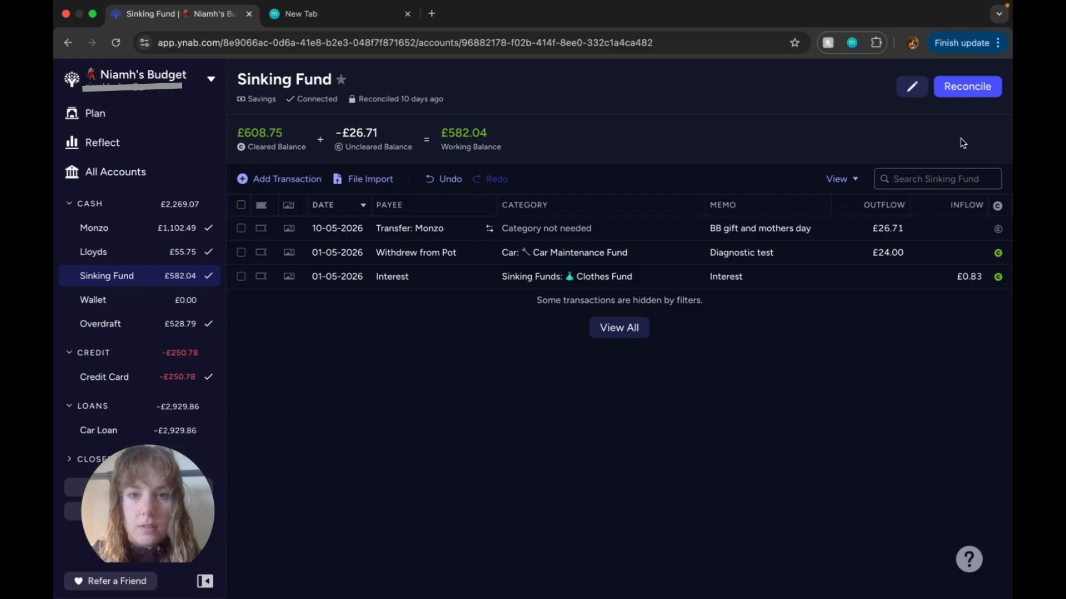
left_click(998, 230)
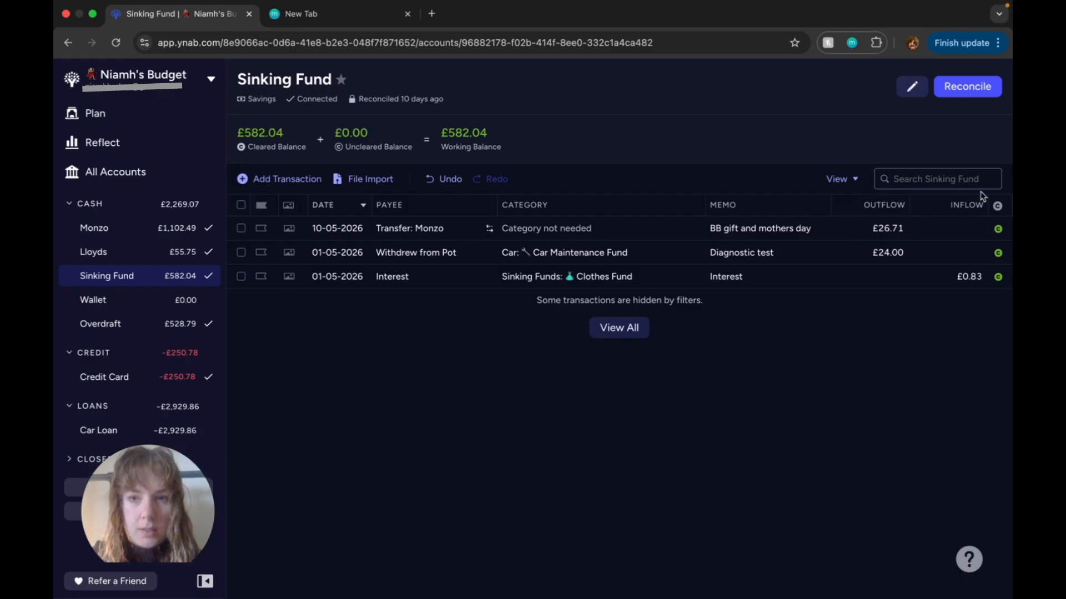
left_click(969, 88)
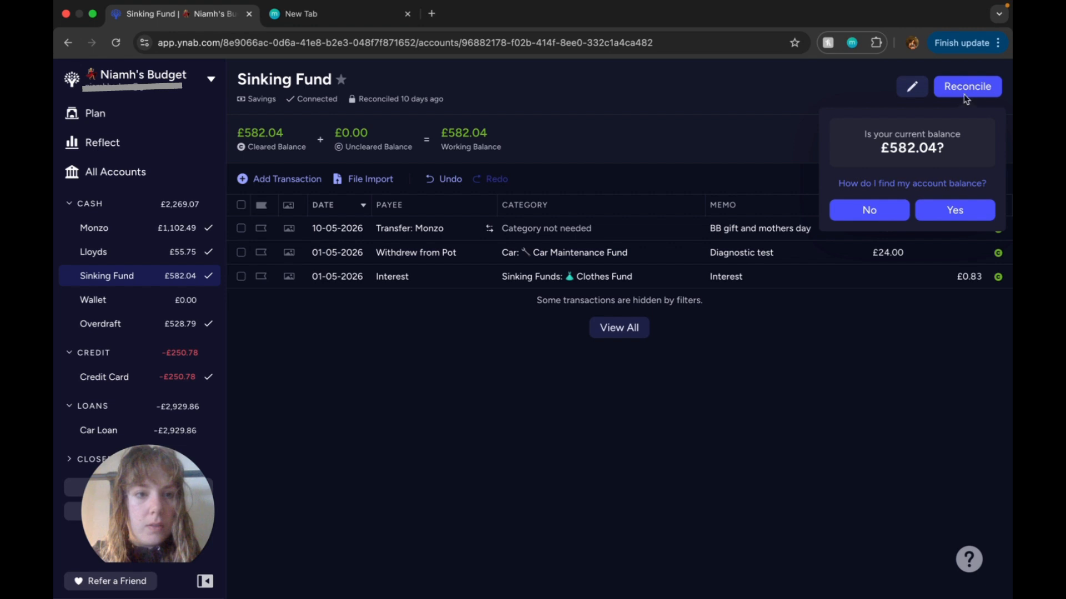
left_click(954, 211)
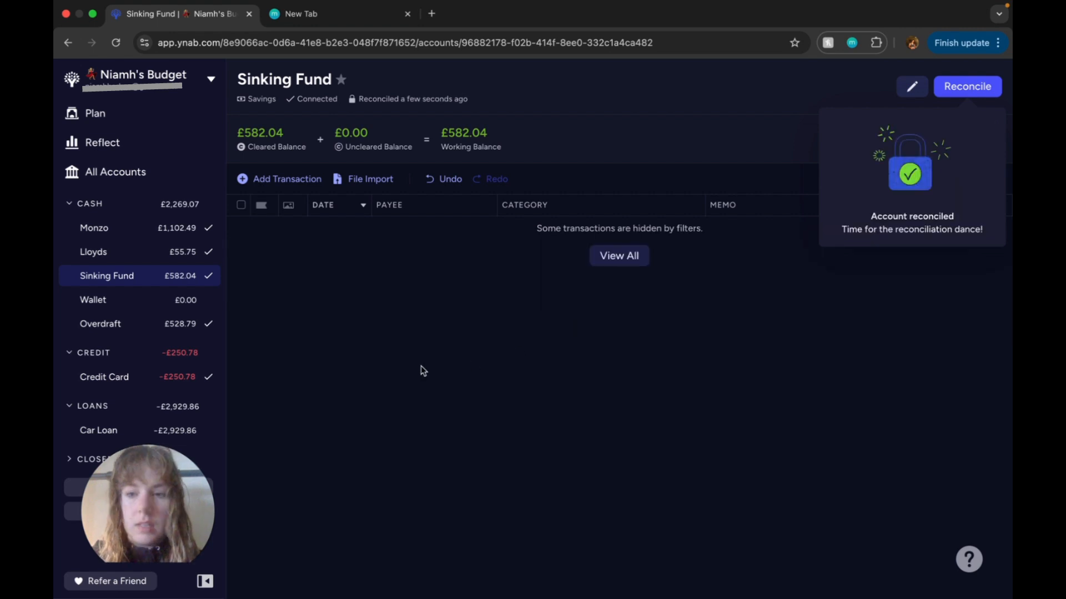
Step: Reconcile the Overdraft account against its bank balance and open the Credit Card account
left_click(170, 329)
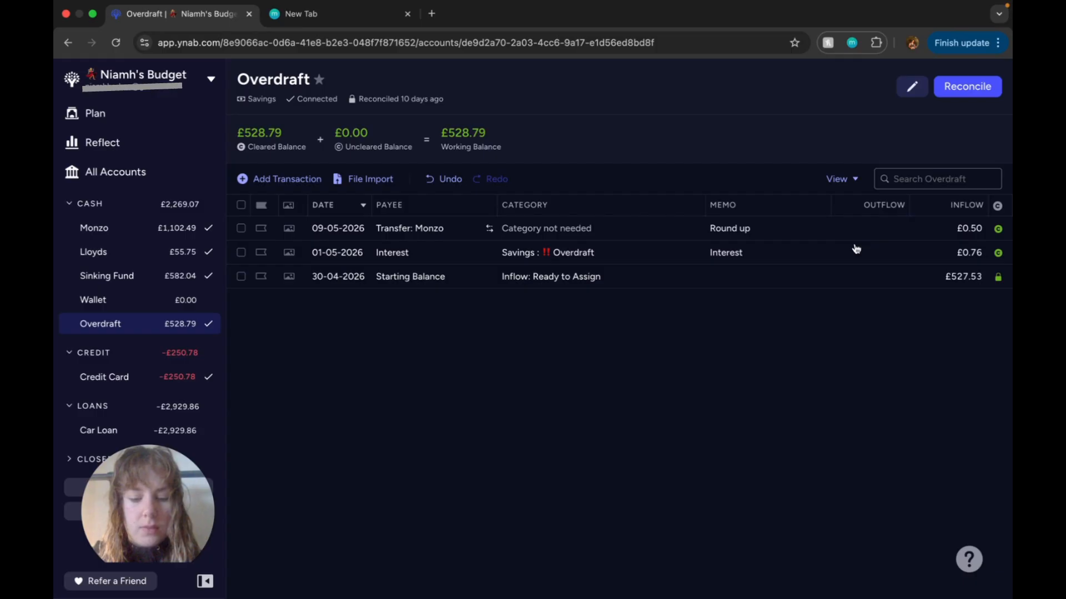
left_click(968, 89)
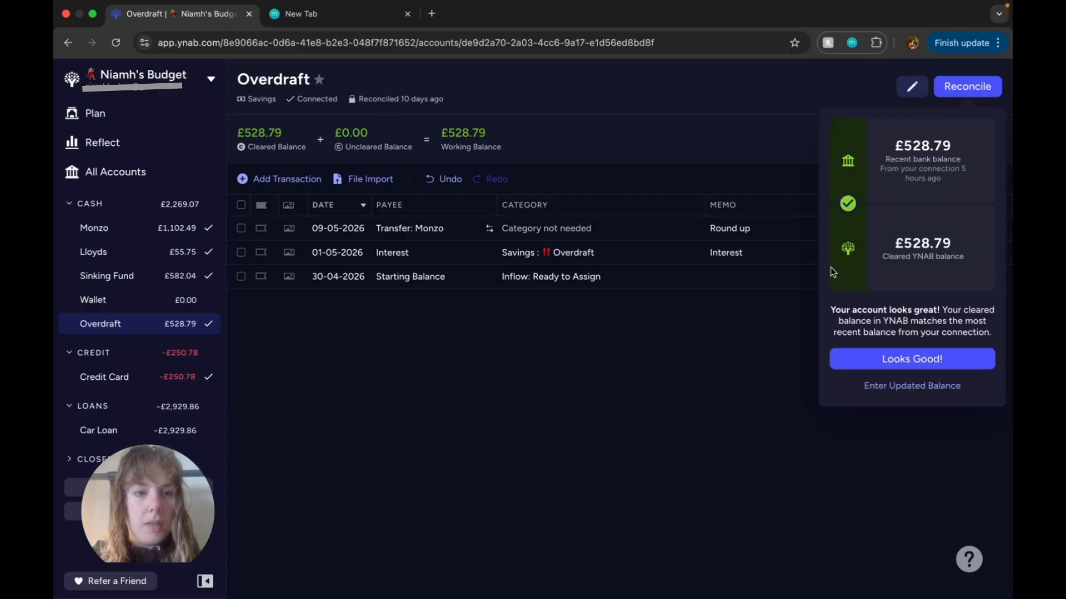
left_click(866, 360)
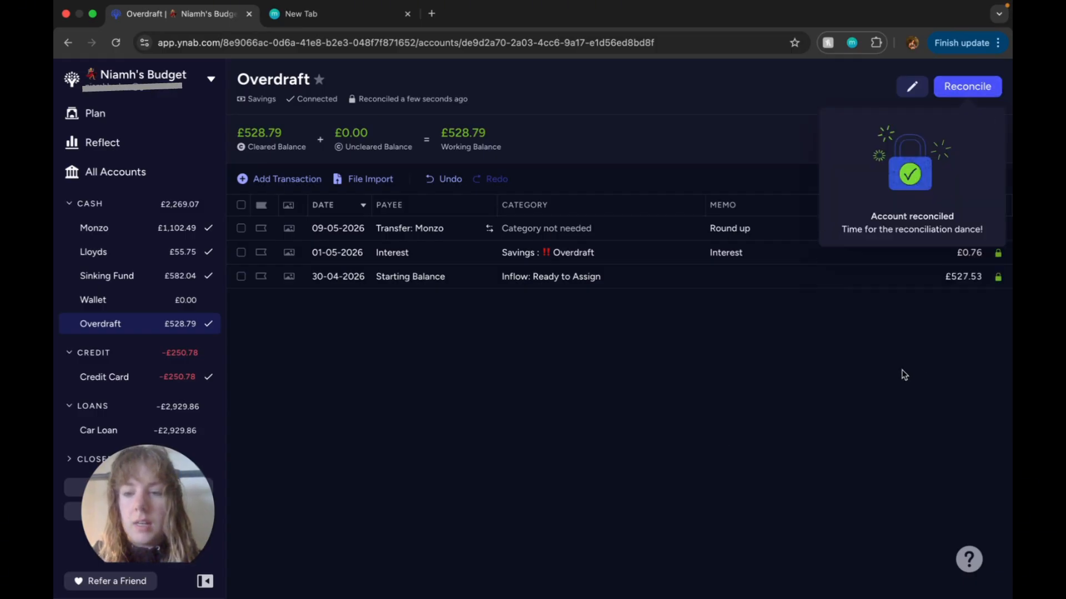
left_click(164, 376)
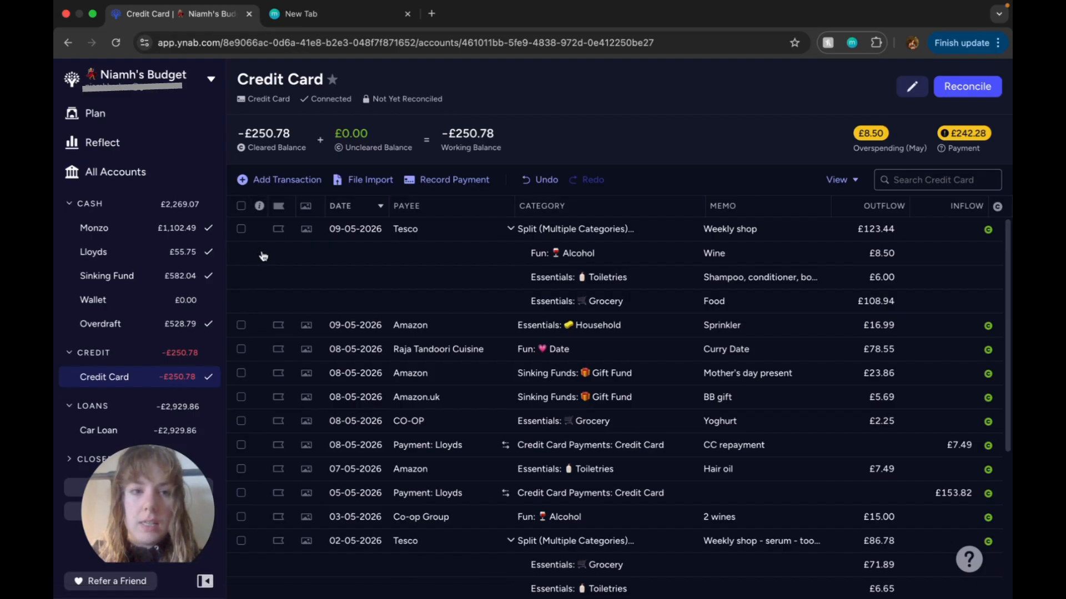
Step: In the May 2026 plan, move 0.50 from the YNAB subscription category to Overdraft under Savings
left_click(152, 122)
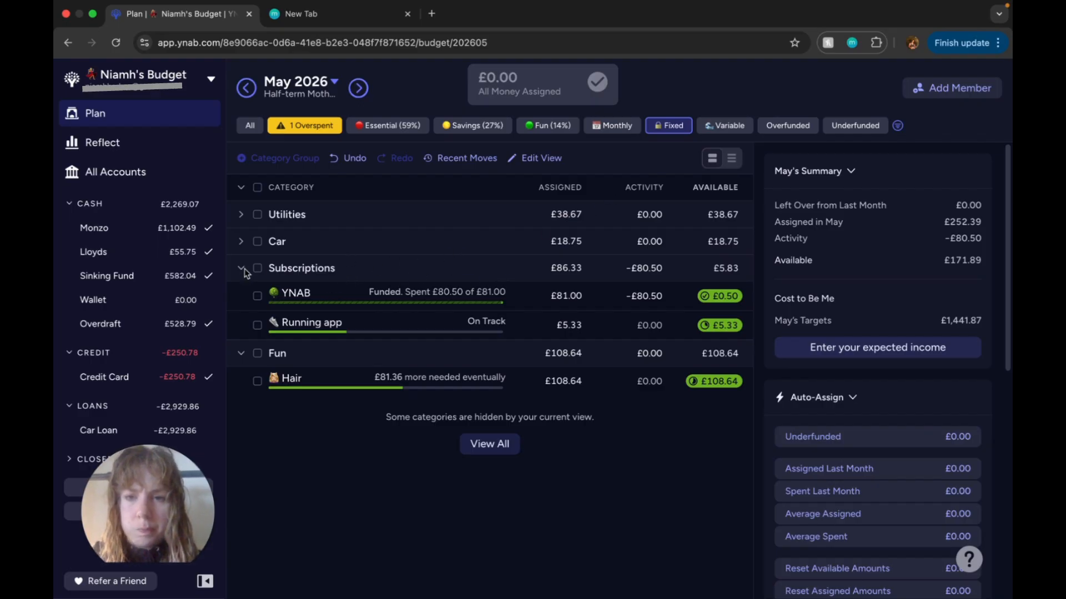
left_click(721, 299)
left_click(666, 399)
type("o")
left_click(784, 236)
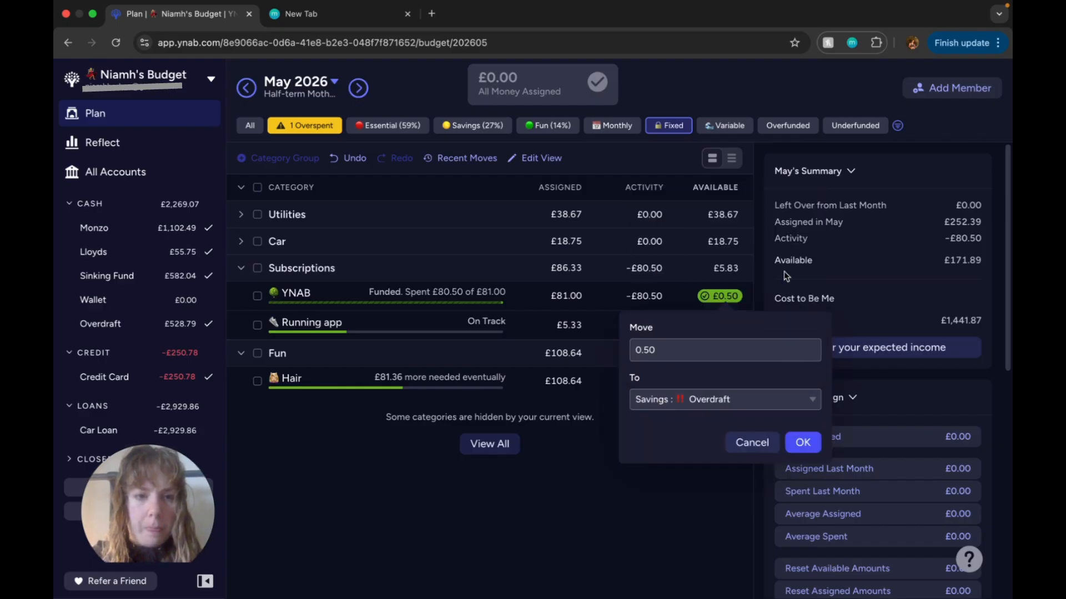
left_click(800, 442)
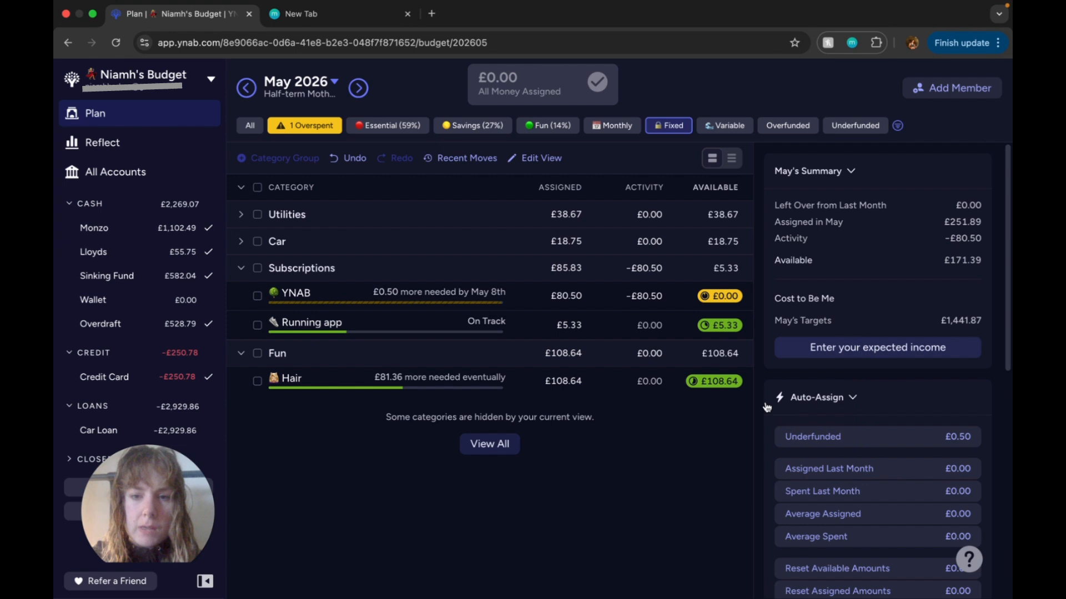
Step: Snooze the YNAB category's target for this month
left_click(612, 301)
scroll(944, 472, "down", 3)
left_click(788, 545)
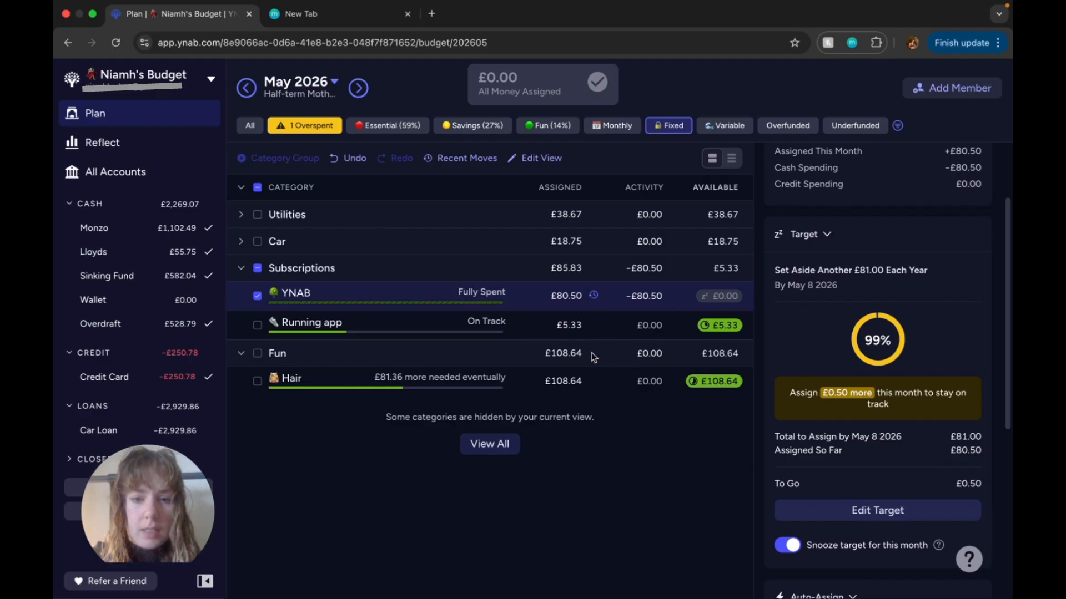
Step: Filter the May 2026 plan to overspent categories and cover the Alcohol overspending from Grocery under Essentials
left_click(305, 125)
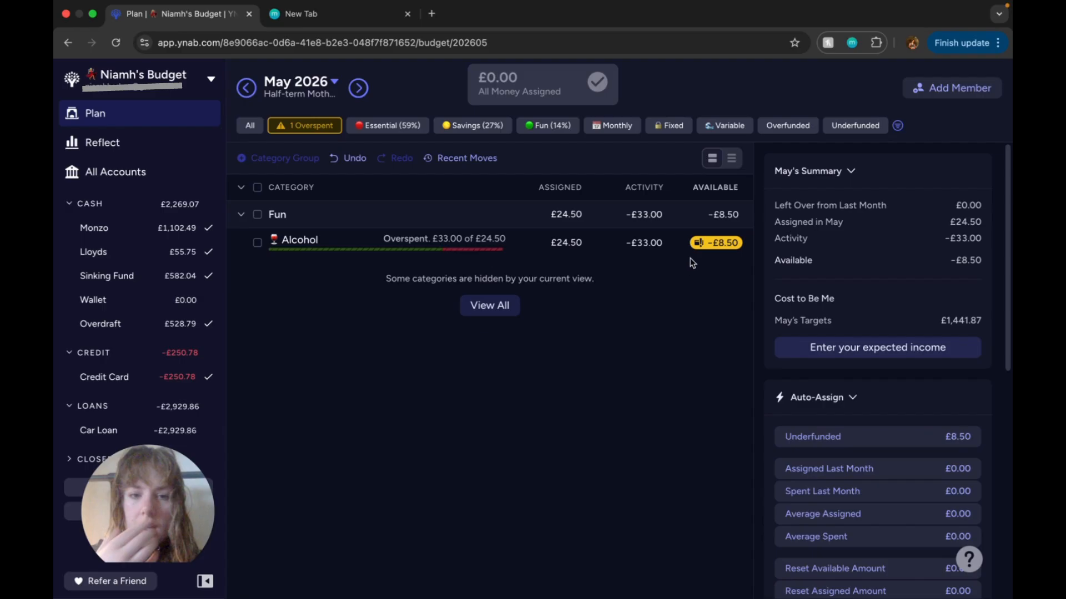
left_click(701, 250)
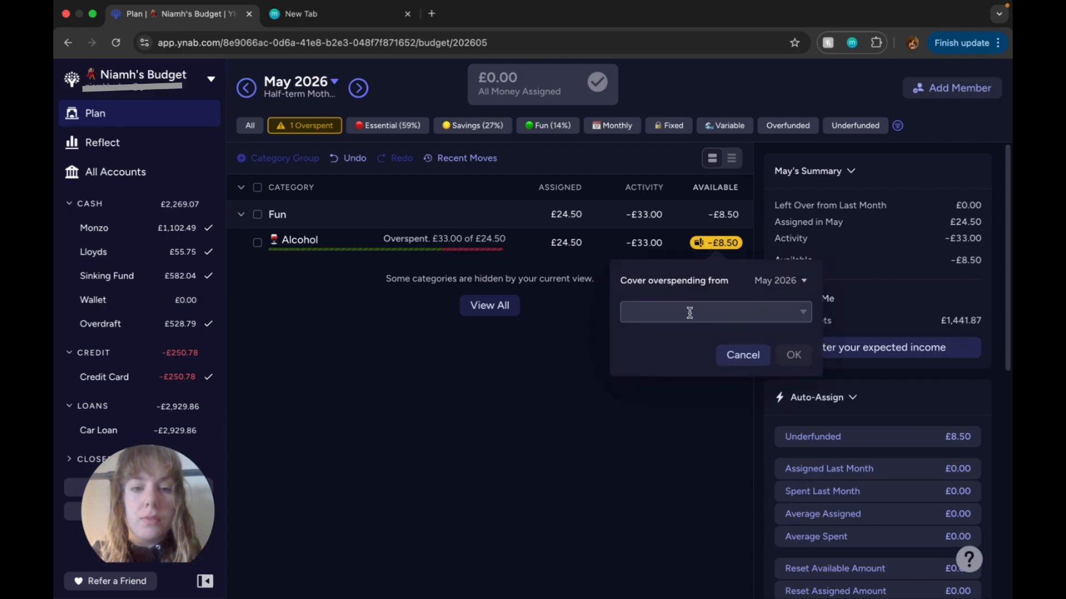
type("gr")
left_click(662, 385)
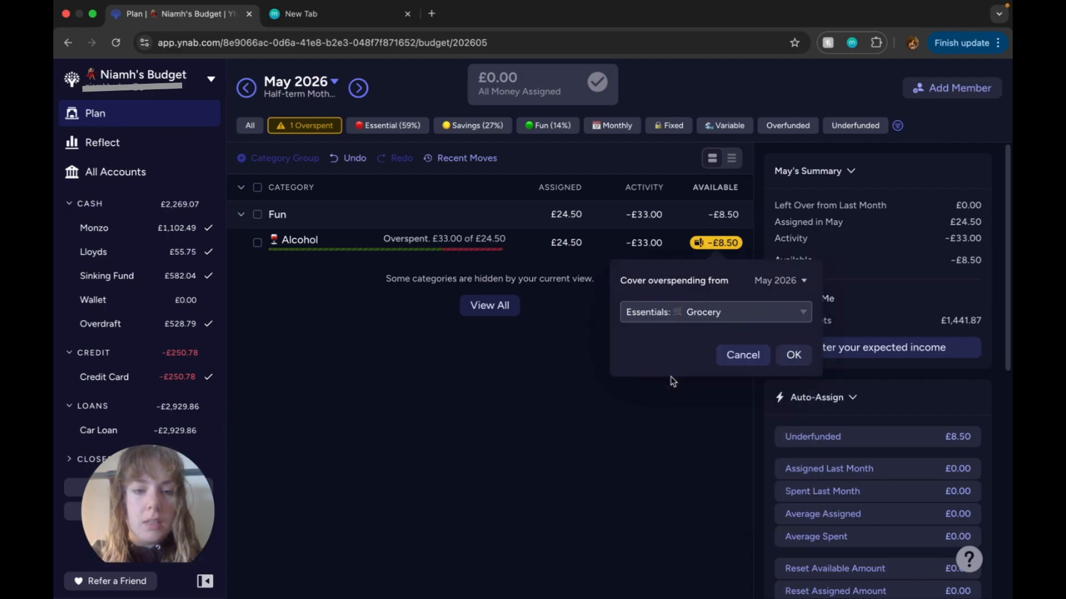
left_click(809, 366)
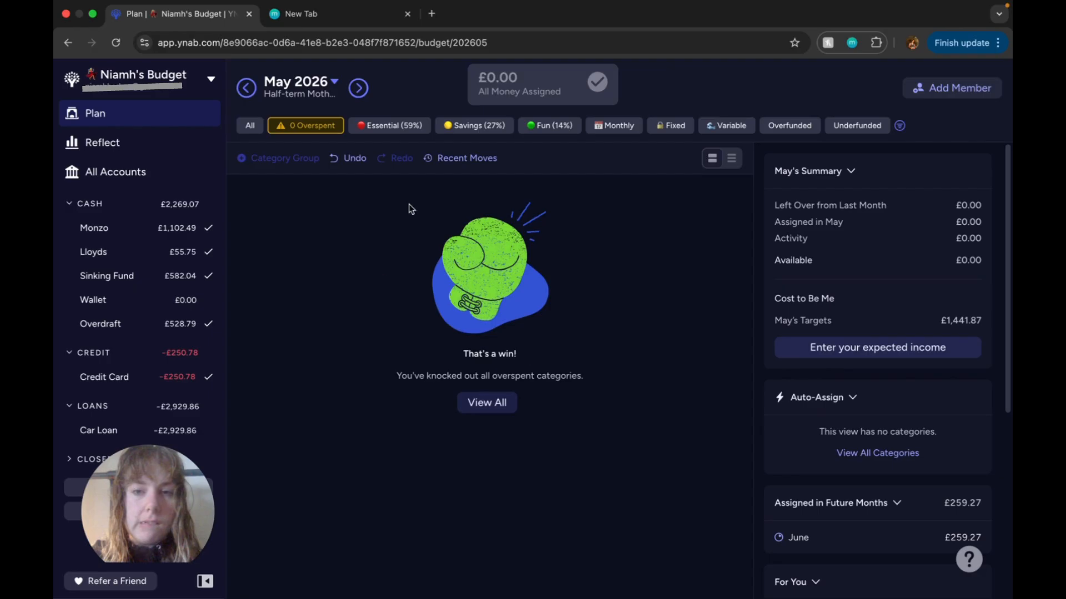
Step: Show all categories again and set the Running app subscription's assigned amount to 0
left_click(245, 129)
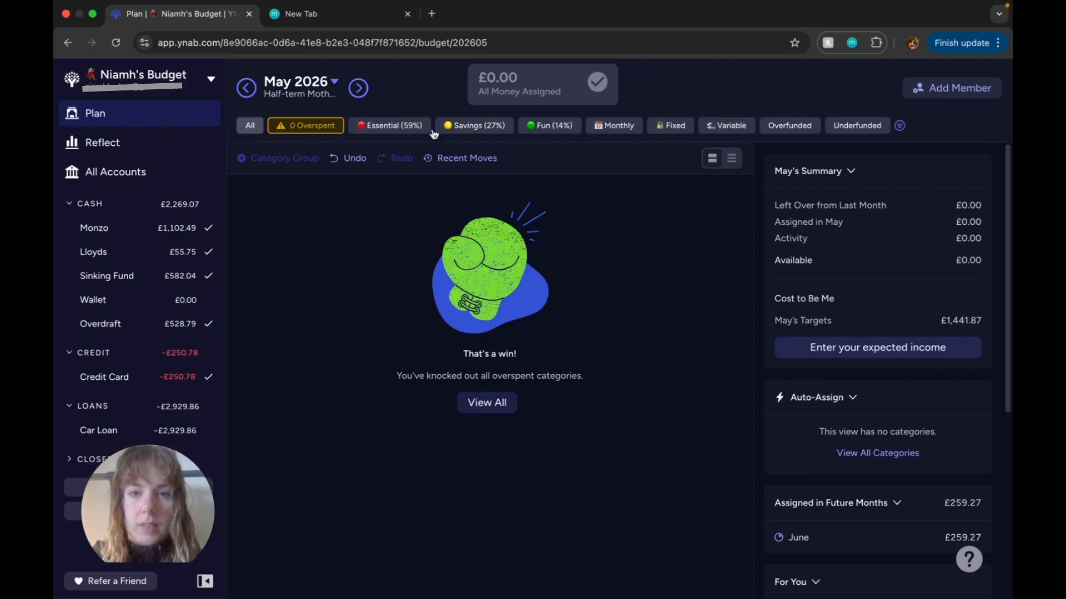
scroll(527, 371, "down", 5)
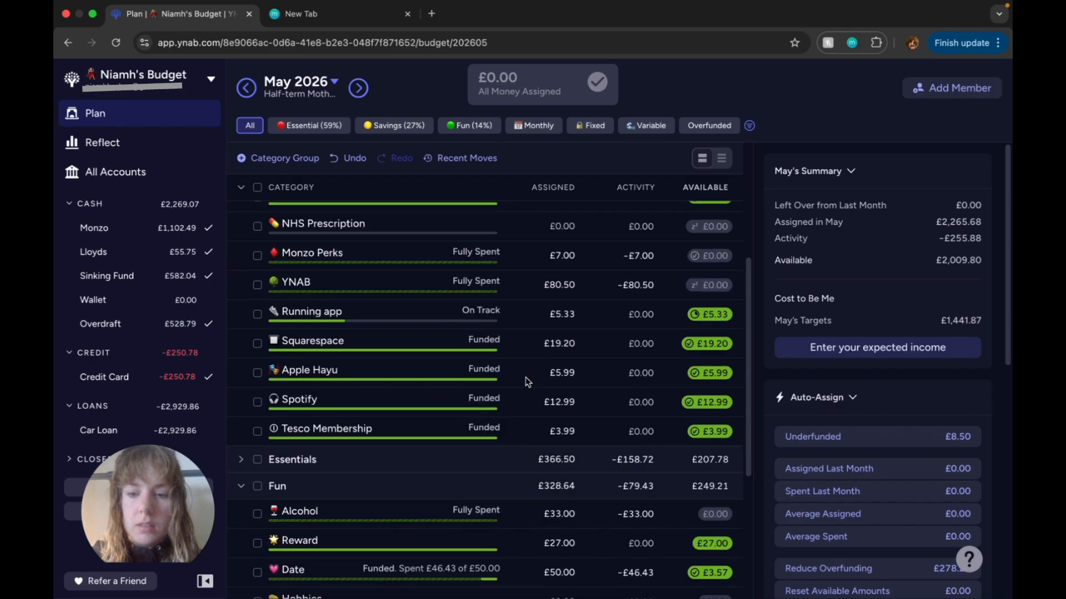
left_click(574, 308)
type("0")
key("Return")
Step: Add the freed 5.33 to the assigned amount of the Hair category under Fun
scroll(614, 383, "down", 5)
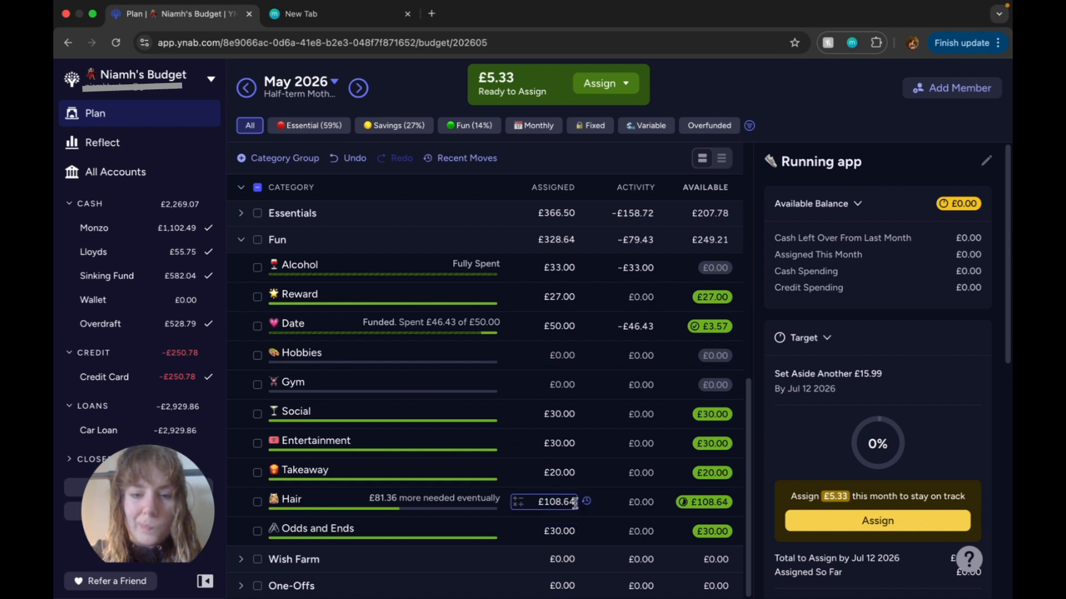
left_click(575, 503)
left_click(515, 503)
left_click(511, 543)
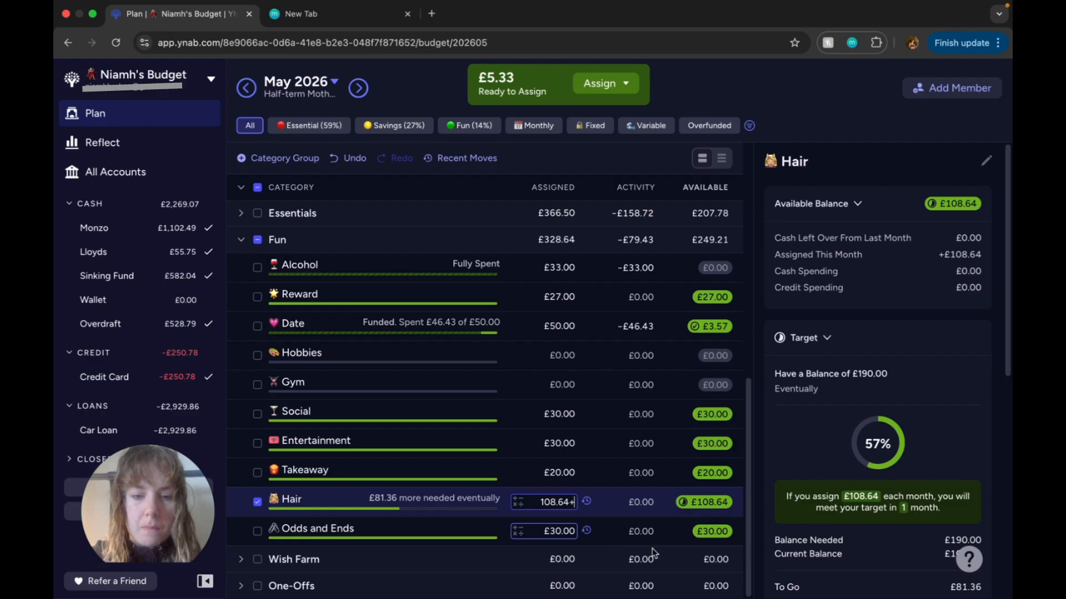
type("5")
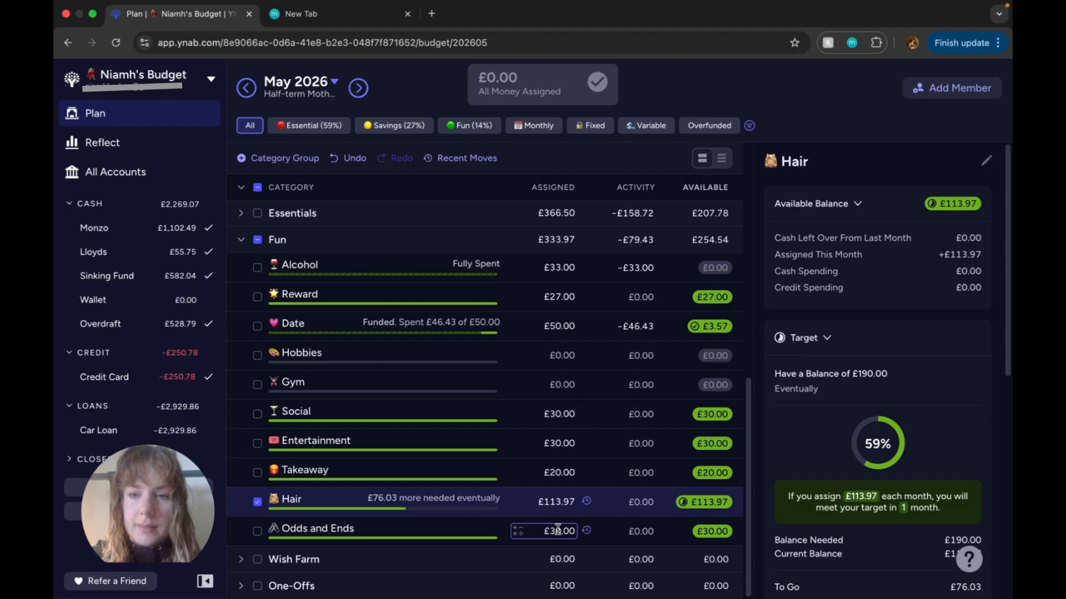
scroll(557, 529, "up", 8)
scroll(557, 527, "down", 7)
scroll(558, 525, "up", 3)
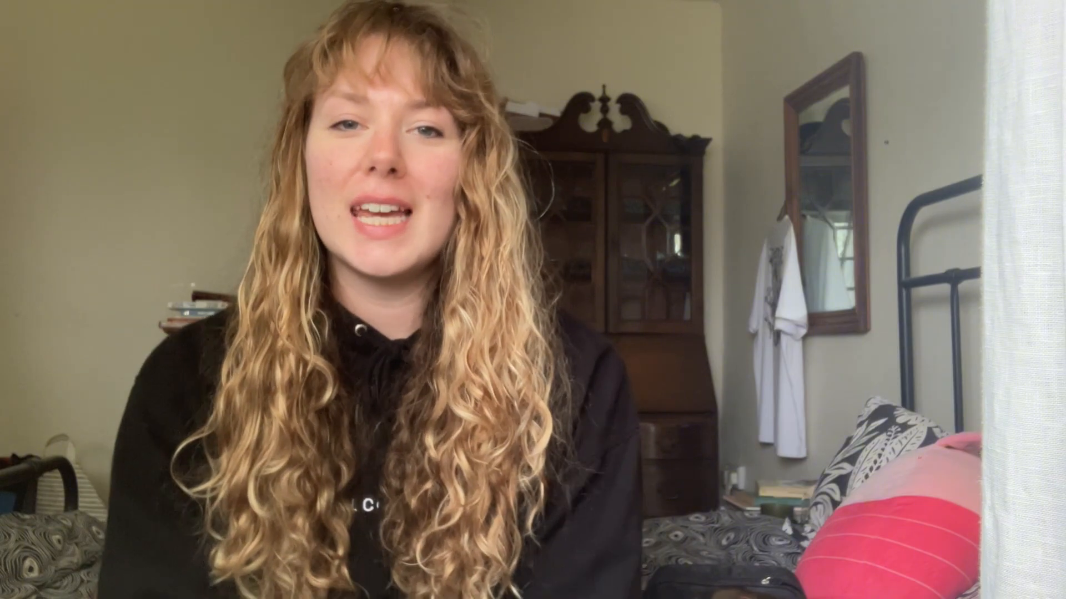